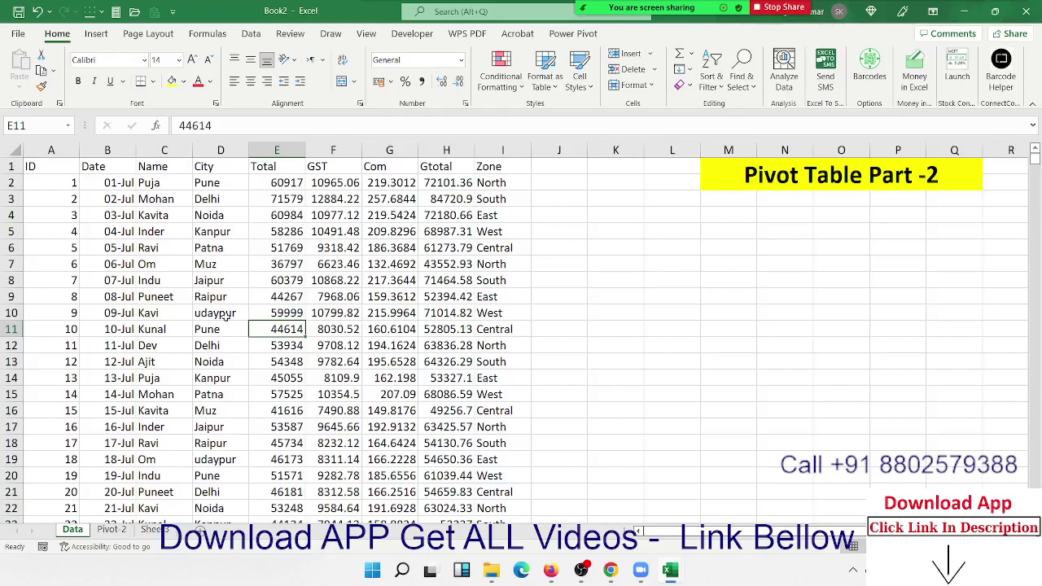
Step: Select the Data sheet's heading cells and sample Total, GST, Com, Gtotal and Zone values
{"action": "left_click", "coordinate": [65, 165]}
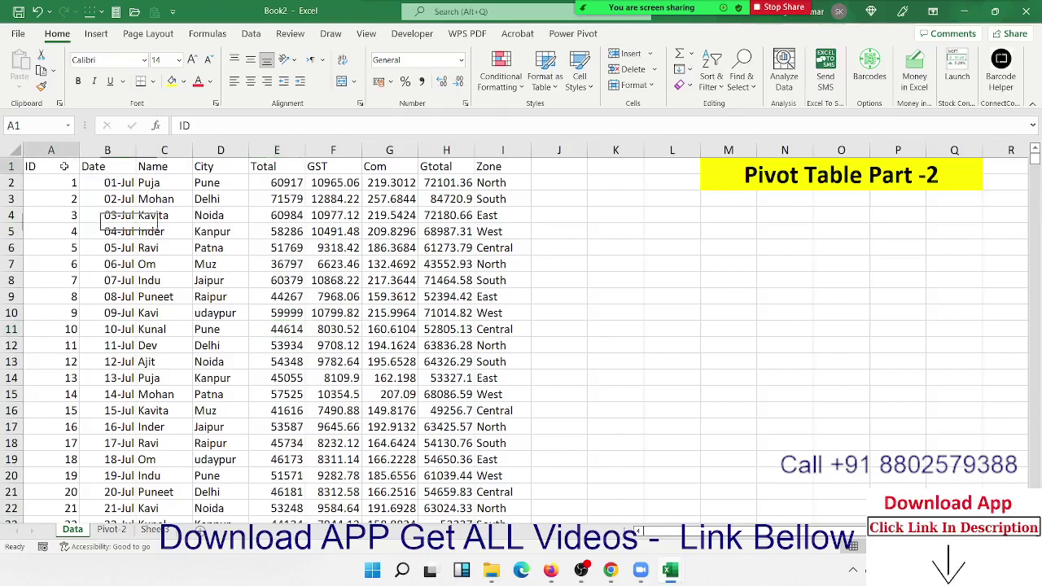
{"action": "left_click", "coordinate": [110, 166]}
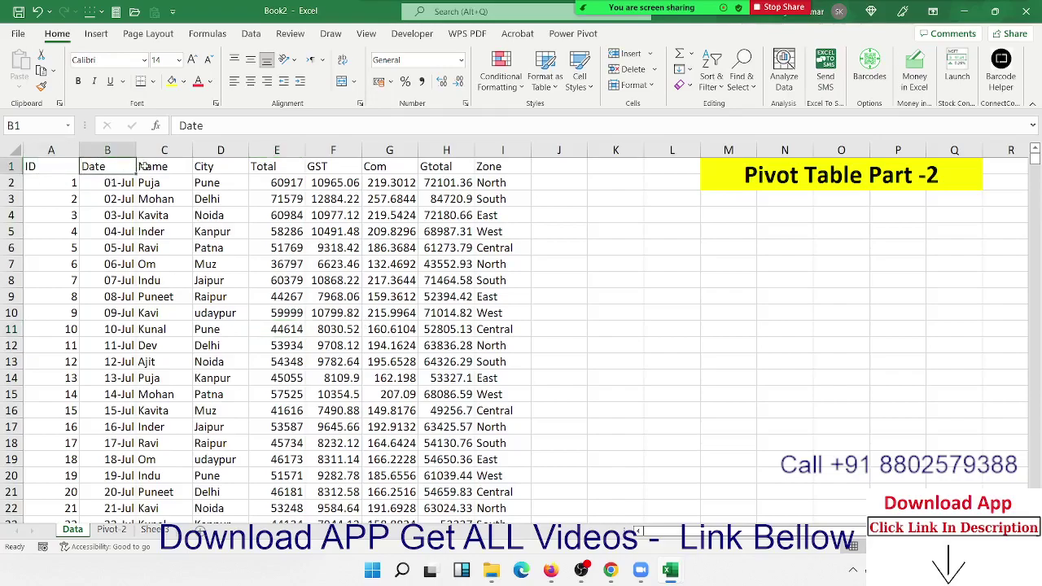
{"action": "left_click", "coordinate": [147, 166]}
{"action": "left_click", "coordinate": [200, 165]}
{"action": "left_click_drag", "start_coordinate": [269, 166], "coordinate": [276, 264]}
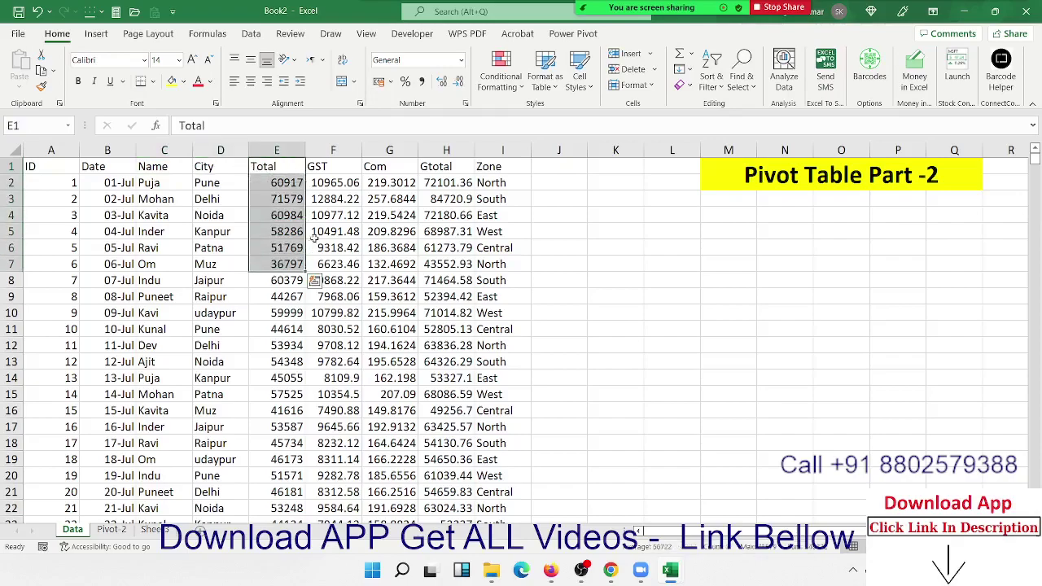
{"action": "left_click_drag", "start_coordinate": [331, 165], "coordinate": [333, 247]}
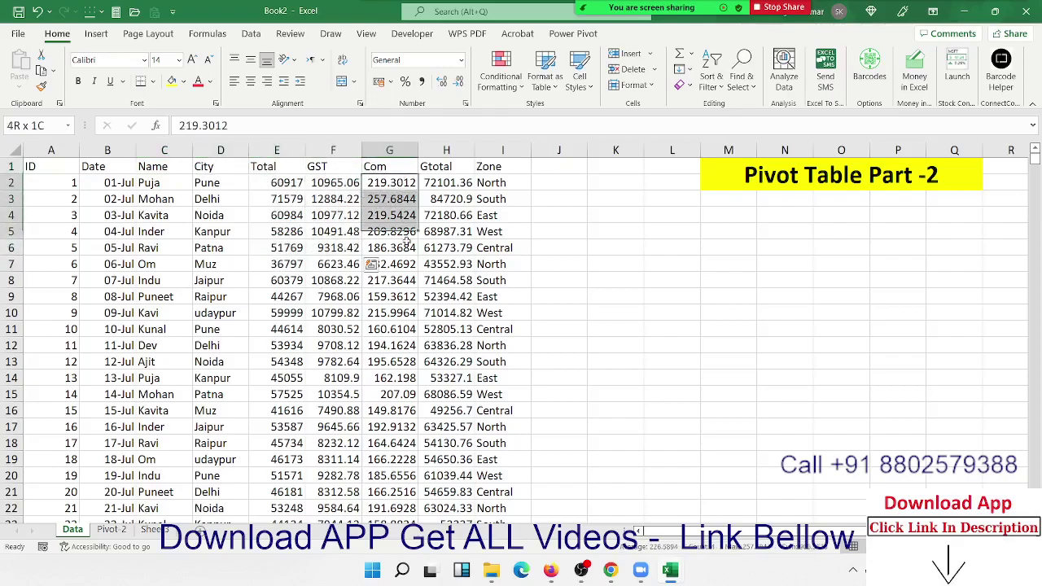
{"action": "left_click_drag", "start_coordinate": [389, 182], "coordinate": [390, 248]}
{"action": "left_click_drag", "start_coordinate": [459, 181], "coordinate": [446, 248]}
{"action": "left_click_drag", "start_coordinate": [493, 166], "coordinate": [505, 315]}
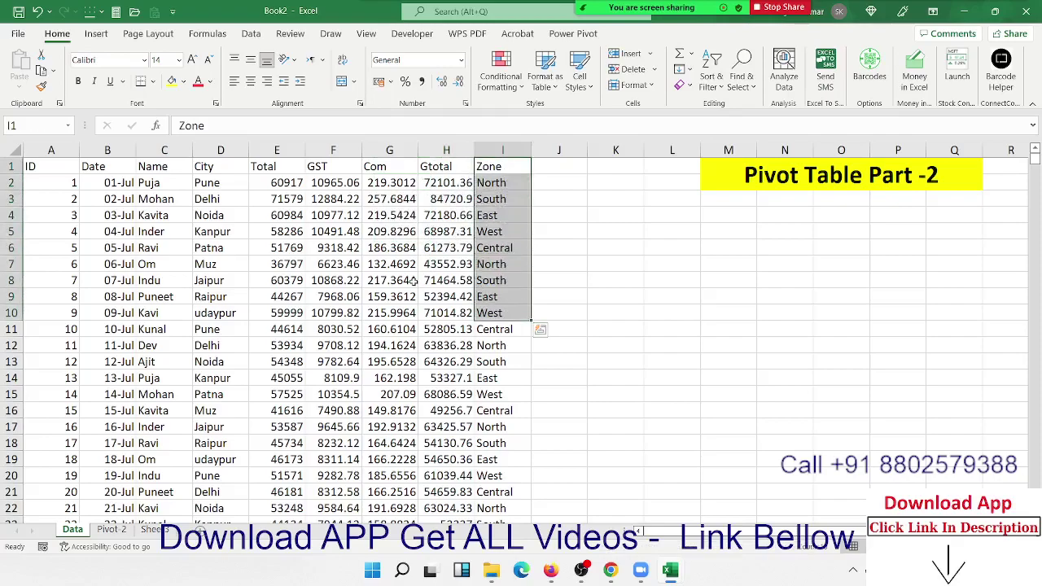
{"action": "left_click", "coordinate": [207, 210]}
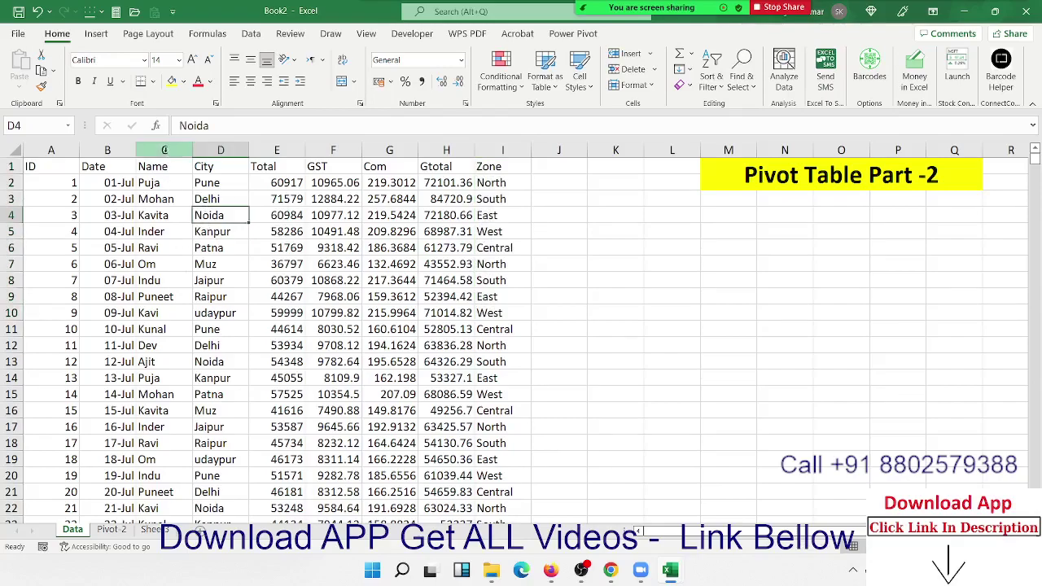
Step: Select the whole Name and Zone columns, then cell A1 of the data
{"action": "left_click", "coordinate": [164, 150]}
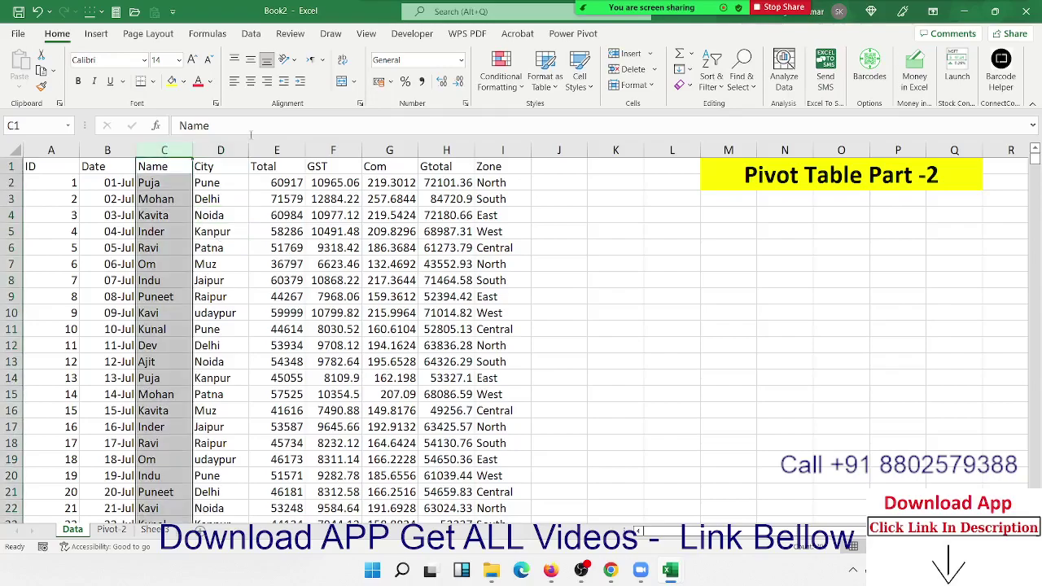
{"action": "left_click", "coordinate": [504, 150]}
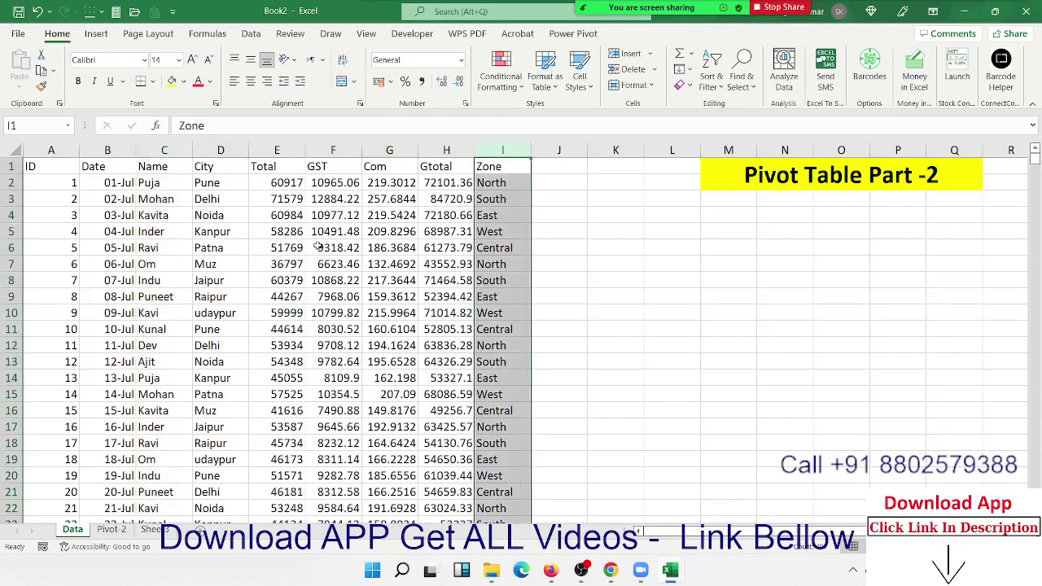
{"action": "left_click", "coordinate": [57, 180]}
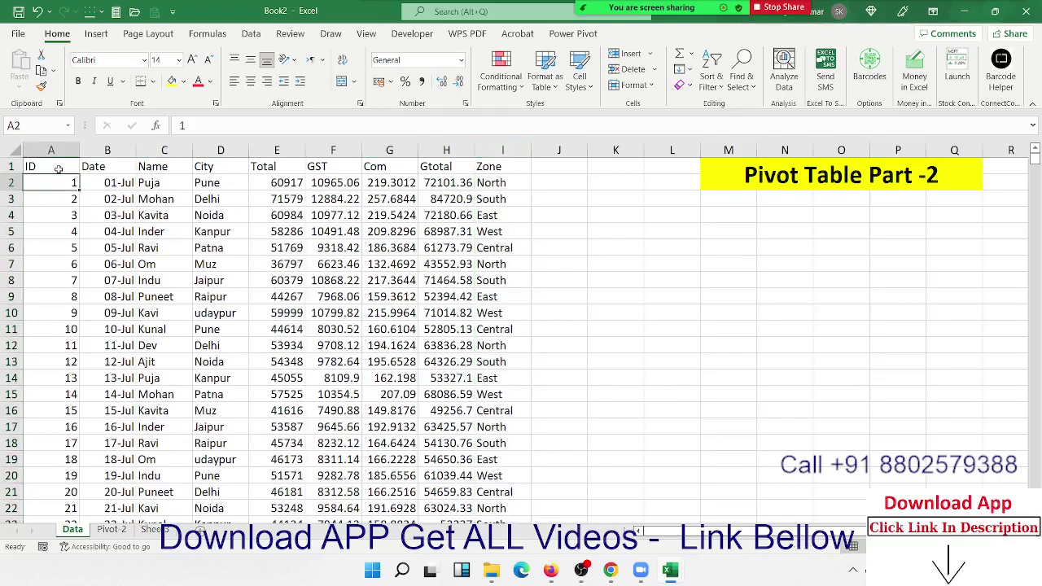
{"action": "left_click", "coordinate": [55, 167]}
Step: Create a PivotTable from the data range at cell A1 of the Pivot-2 sheet
{"action": "left_click", "coordinate": [96, 34]}
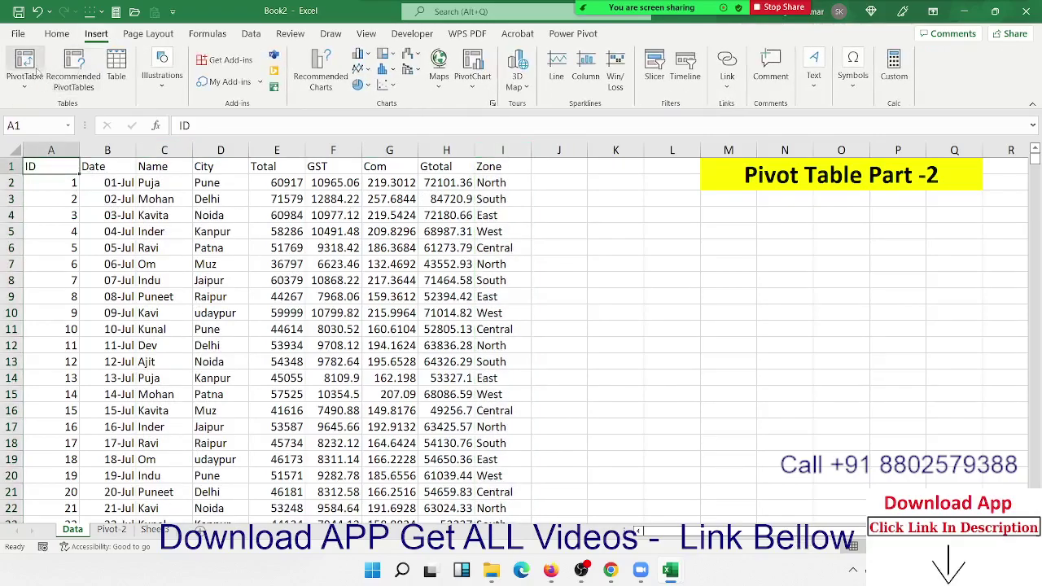
{"action": "left_click", "coordinate": [24, 64]}
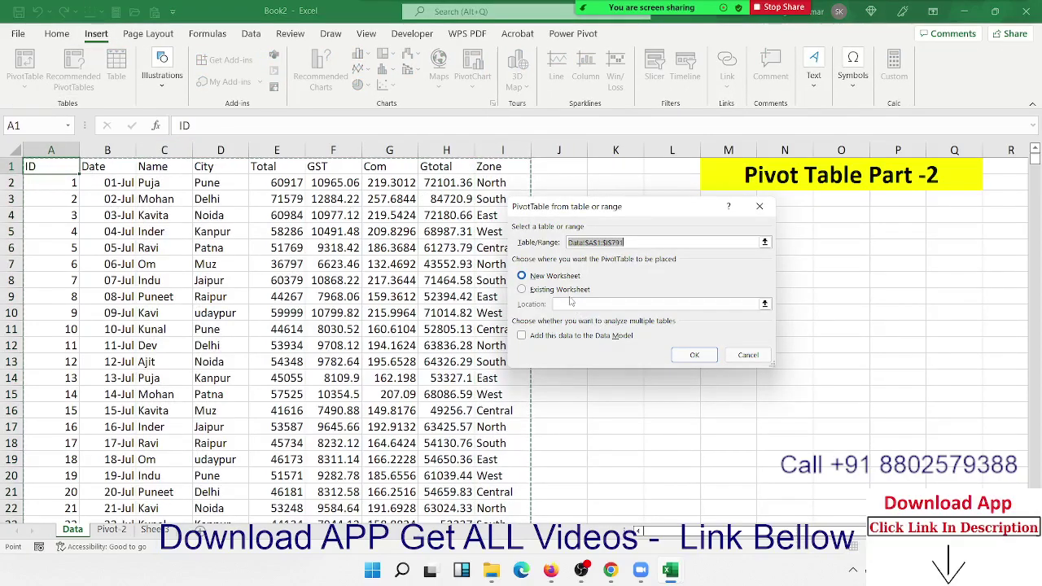
{"action": "left_click", "coordinate": [522, 289]}
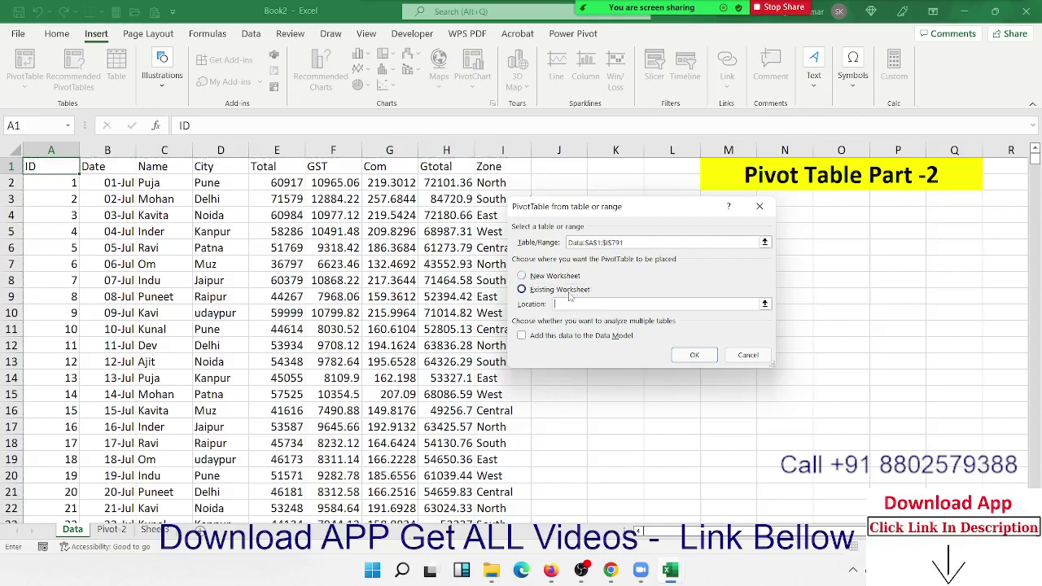
{"action": "left_click", "coordinate": [111, 529]}
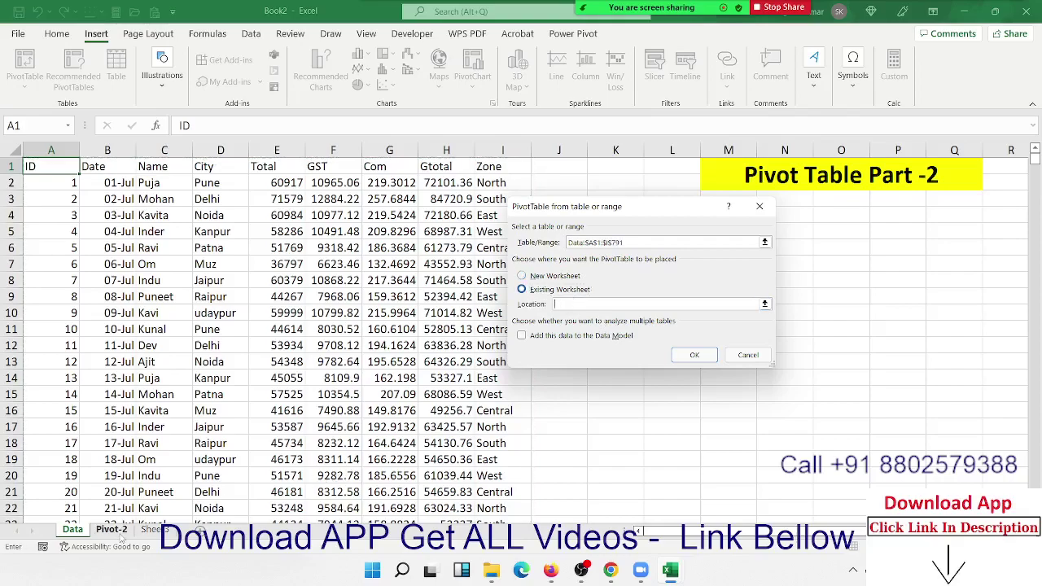
{"action": "left_click", "coordinate": [58, 166]}
{"action": "left_click", "coordinate": [693, 355]}
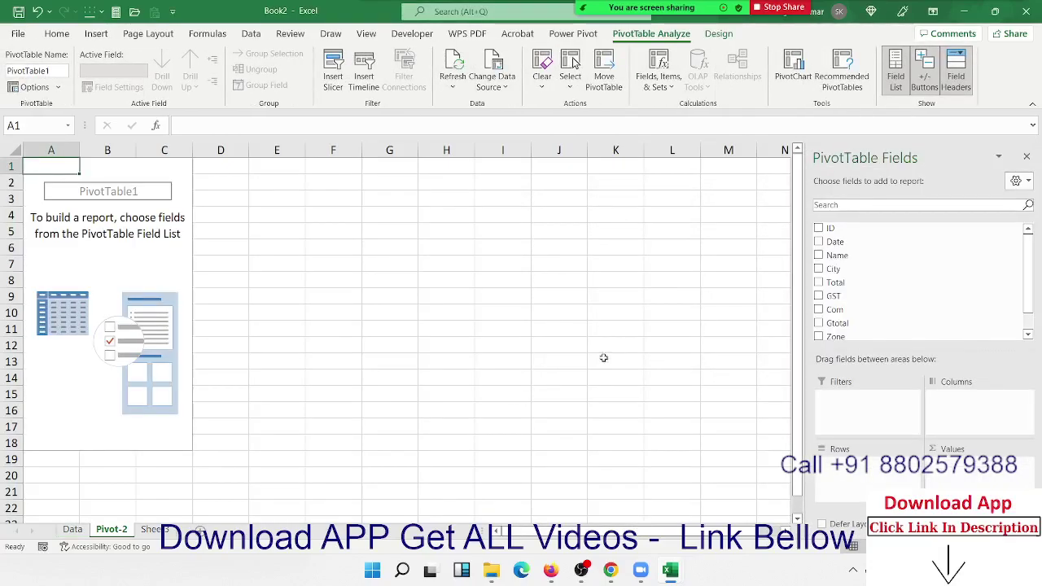
{"action": "mouse_move", "coordinate": [896, 241]}
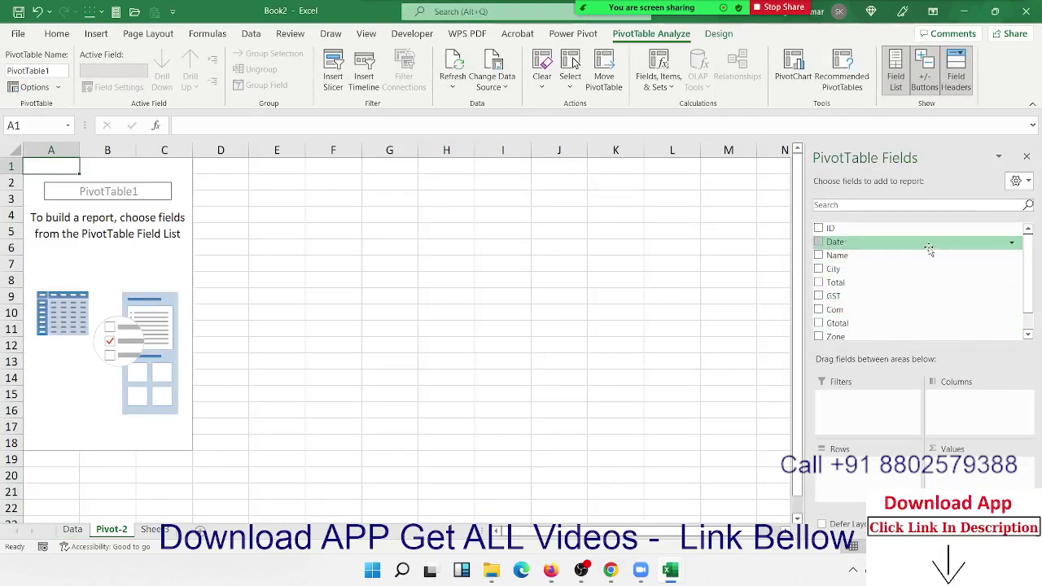
Step: Build the pivot with Name in Rows, Zone in Columns and Sum of Gtotal in Values
{"action": "left_click_drag", "start_coordinate": [931, 259], "coordinate": [913, 480]}
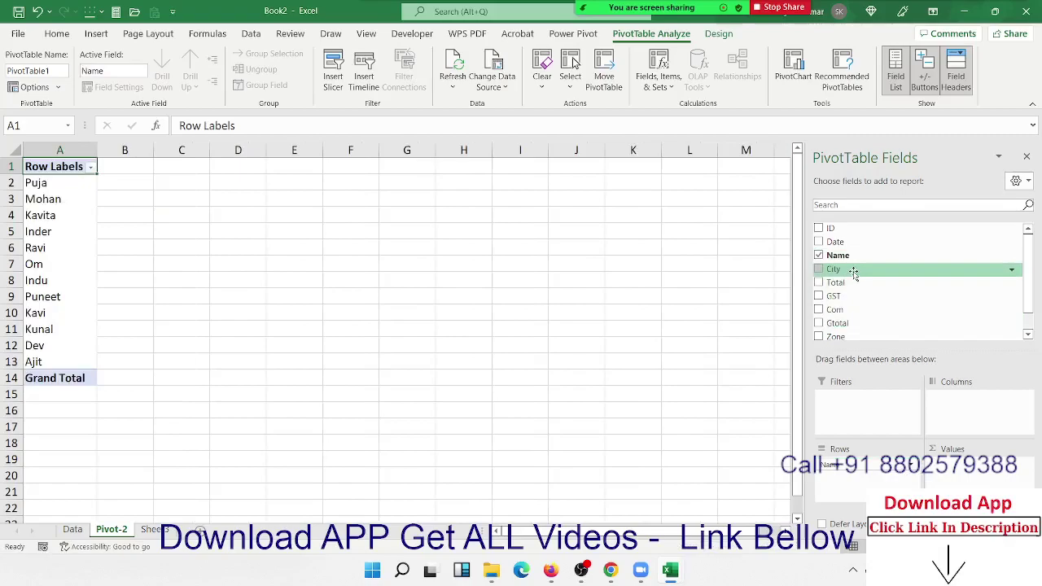
{"action": "mouse_move", "coordinate": [854, 275]}
{"action": "left_mouse_down"}
{"action": "mouse_move", "coordinate": [962, 415]}
{"action": "mouse_move", "coordinate": [851, 285]}
{"action": "mouse_move", "coordinate": [948, 403]}
{"action": "left_mouse_up"}
{"action": "scroll", "coordinate": [848, 277], "scroll_direction": "down", "scroll_amount": 2}
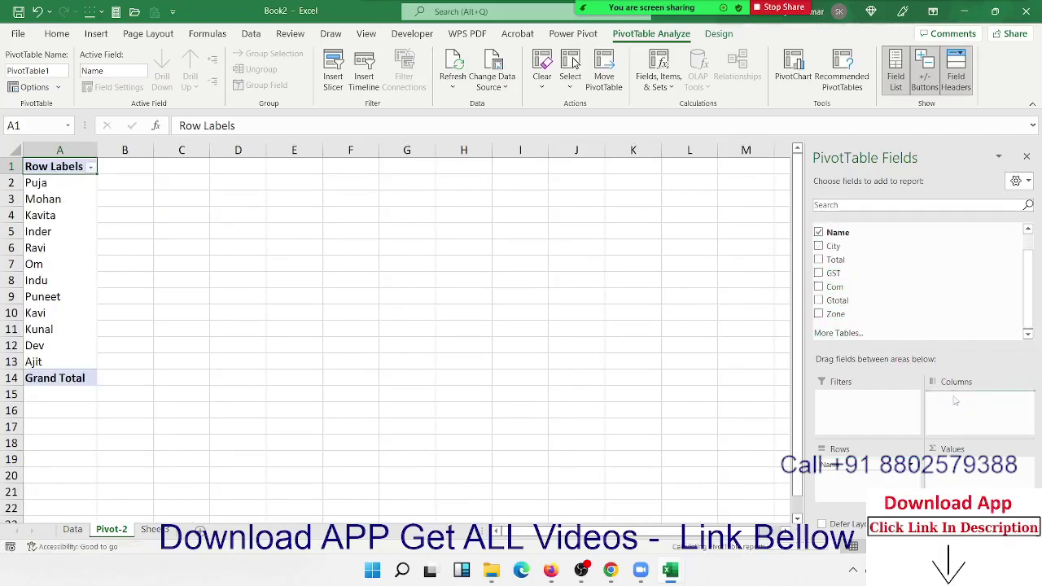
{"action": "left_click_drag", "start_coordinate": [61, 199], "coordinate": [350, 346]}
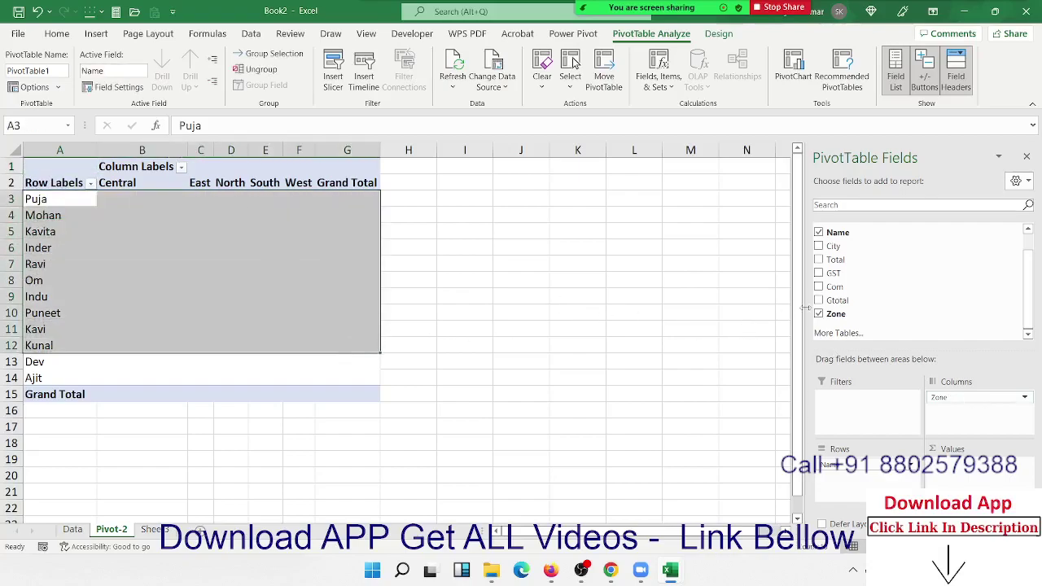
{"action": "mouse_move", "coordinate": [838, 300]}
{"action": "left_mouse_down"}
{"action": "mouse_move", "coordinate": [937, 469]}
{"action": "mouse_move", "coordinate": [952, 468]}
{"action": "left_mouse_up"}
{"action": "left_click", "coordinate": [450, 264]}
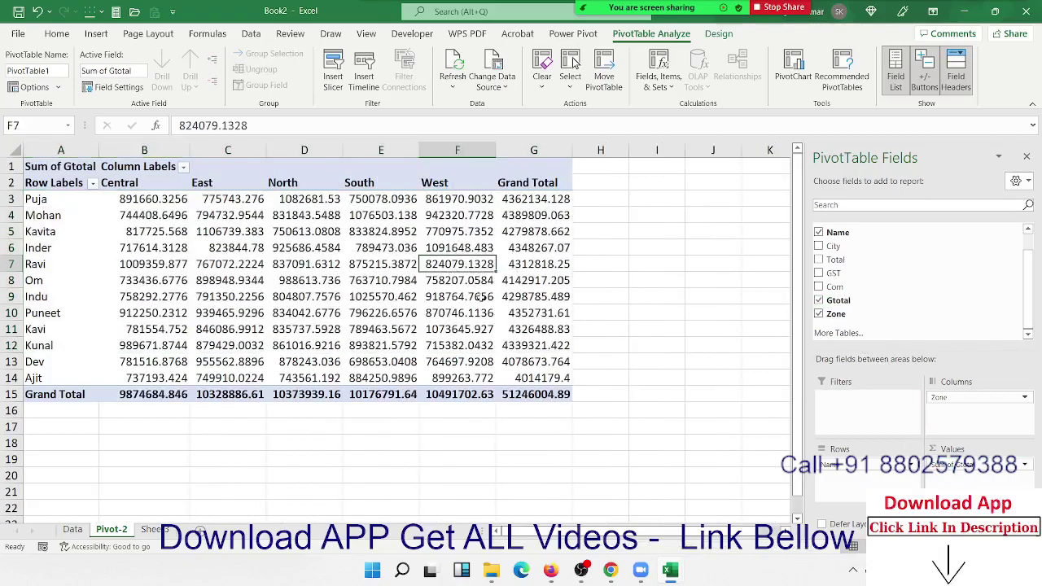
{"action": "left_click", "coordinate": [544, 362]}
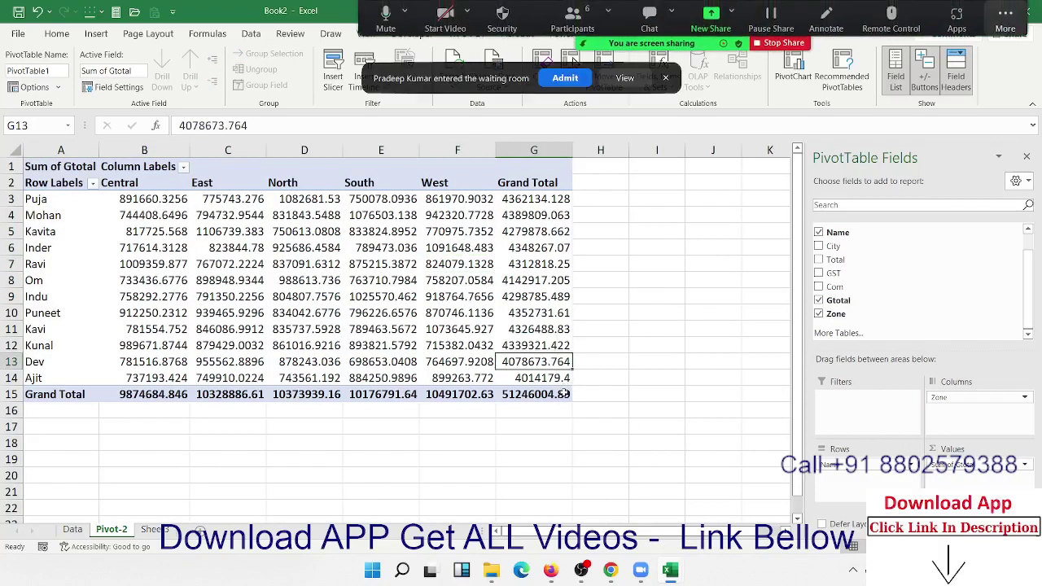
Step: Select the pivot's value cells from the grand total and show the Home formatting commands
{"action": "left_click", "coordinate": [562, 81]}
{"action": "left_click", "coordinate": [563, 394]}
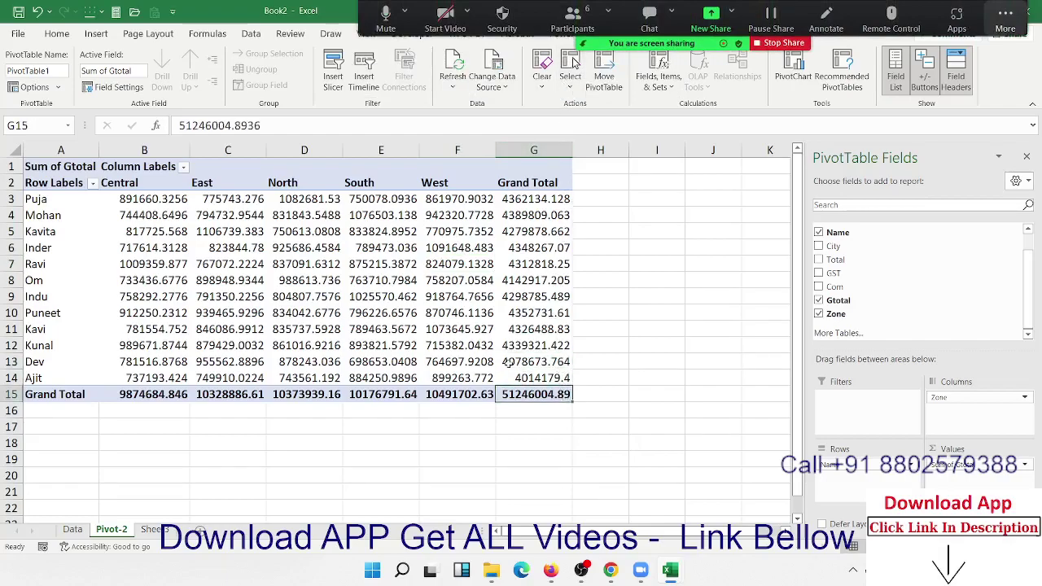
{"action": "left_click_drag", "start_coordinate": [533, 395], "coordinate": [122, 215]}
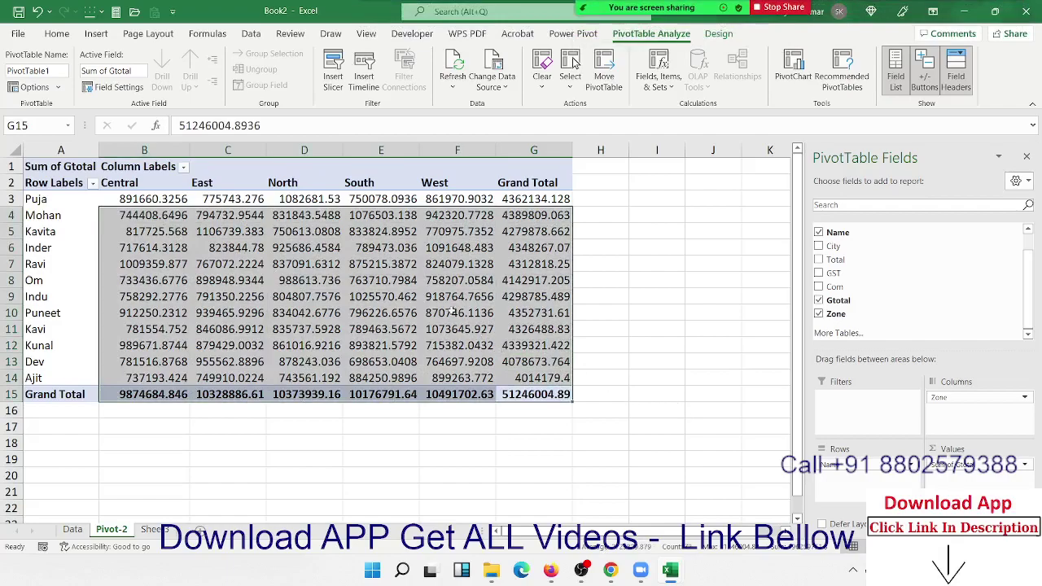
{"action": "left_click", "coordinate": [57, 34]}
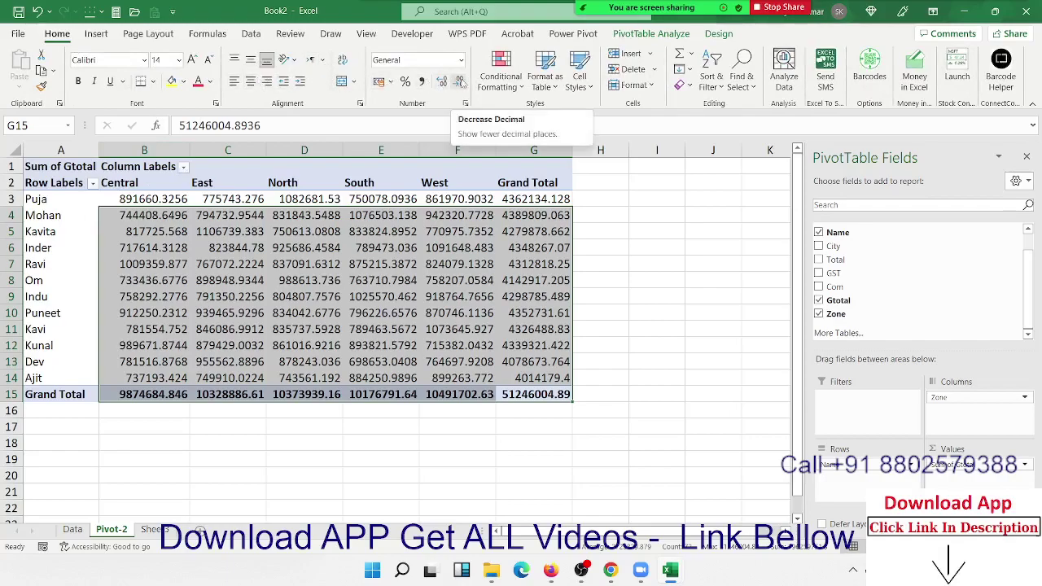
{"action": "left_click", "coordinate": [457, 231]}
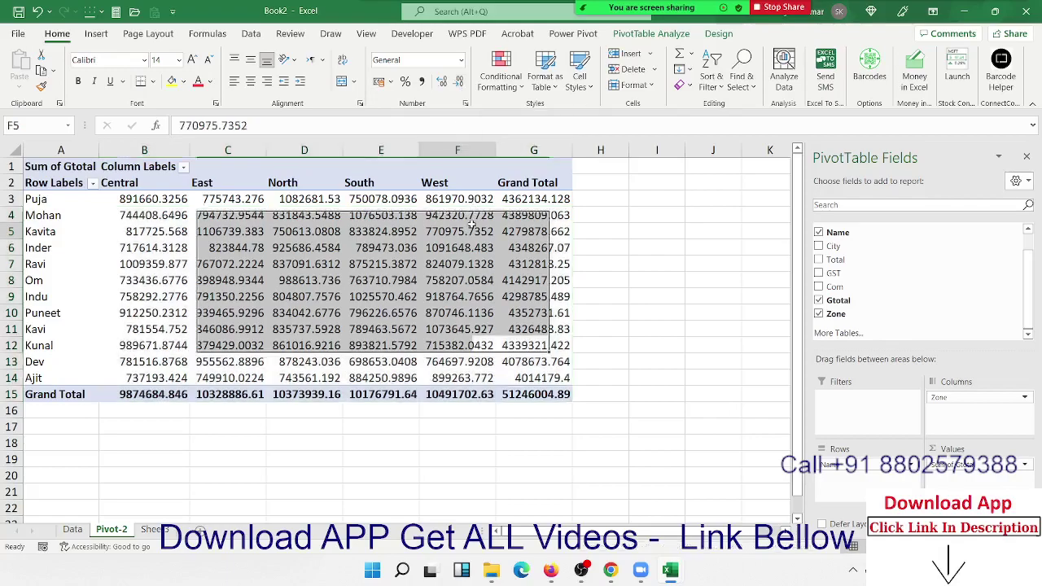
Step: Format Sum of Gtotal as Number with 0 decimal places through Value Field Settings
{"action": "left_click", "coordinate": [1024, 464]}
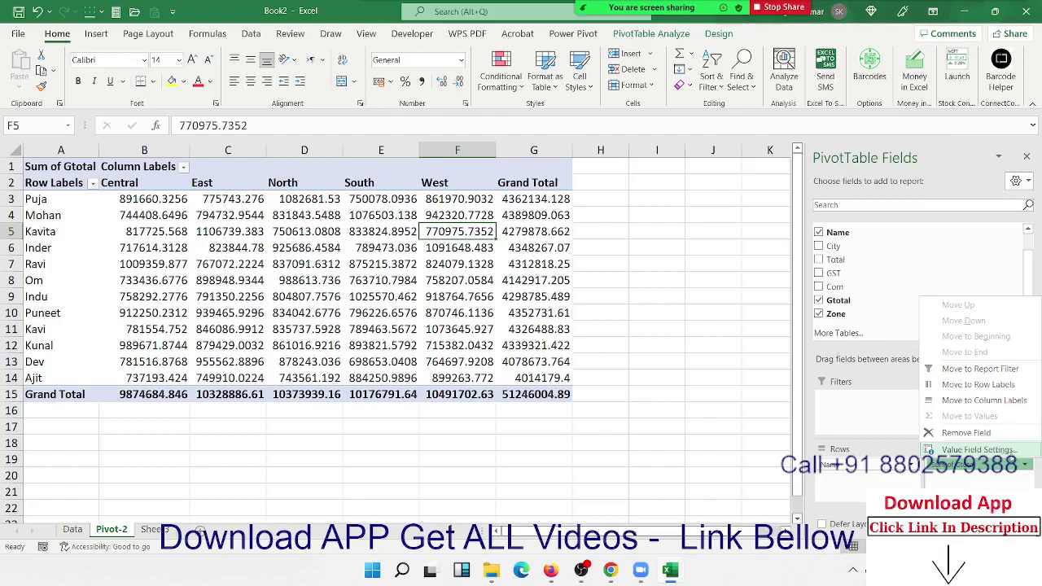
{"action": "left_click", "coordinate": [968, 449]}
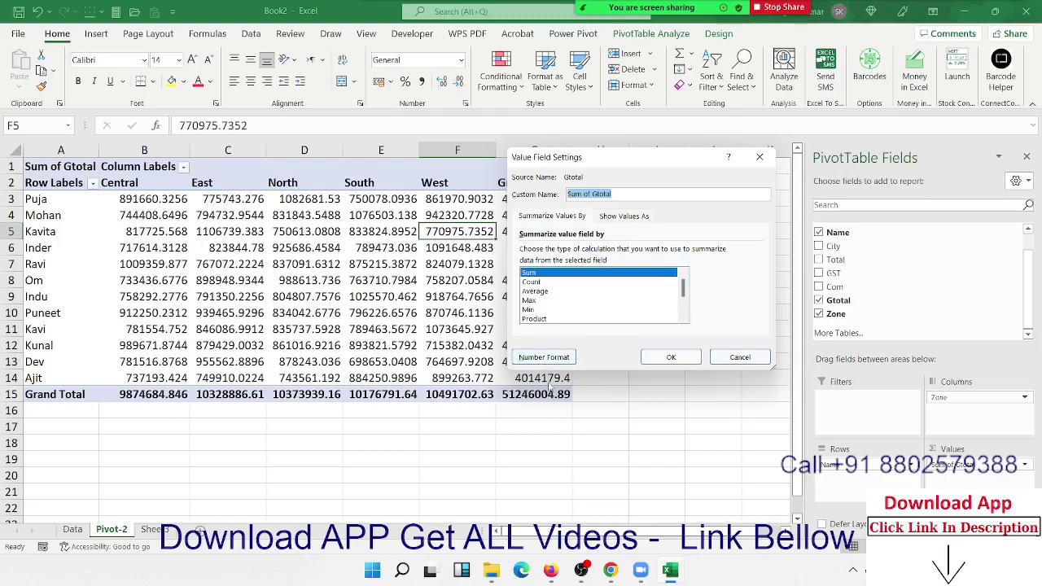
{"action": "left_click", "coordinate": [549, 359]}
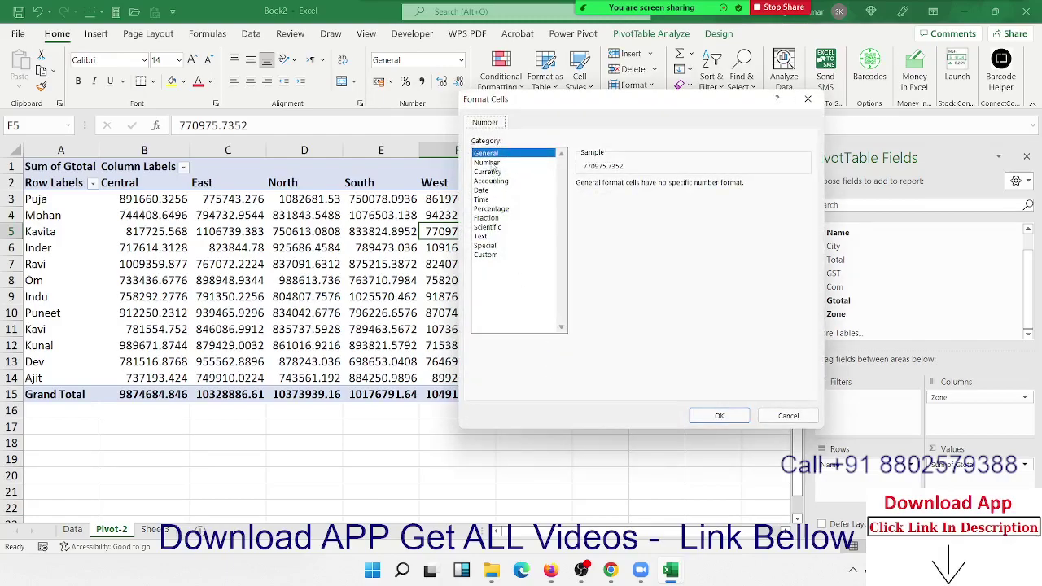
{"action": "left_click", "coordinate": [491, 162]}
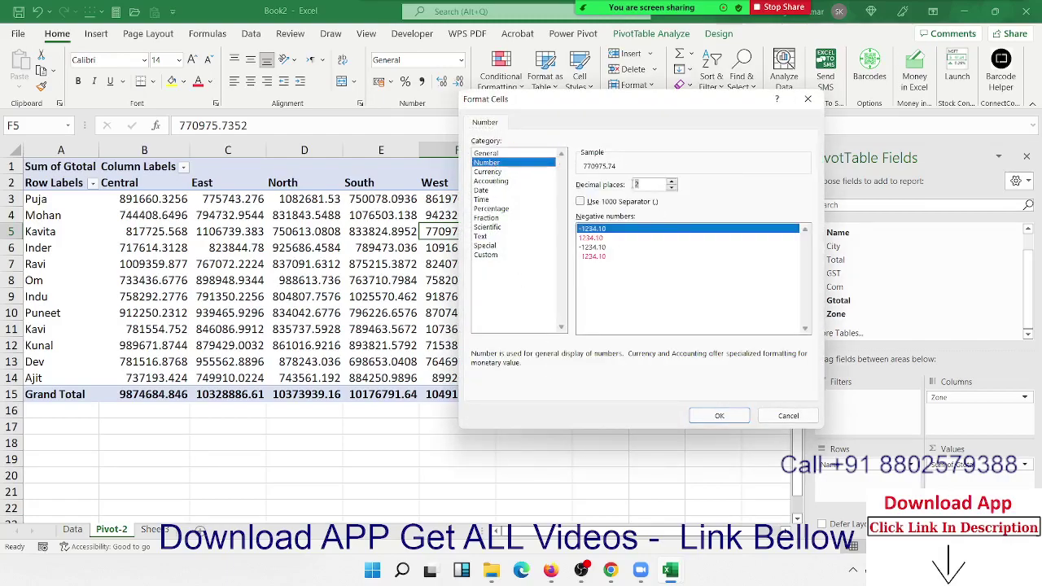
{"action": "left_click", "coordinate": [729, 415]}
{"action": "left_click", "coordinate": [670, 356]}
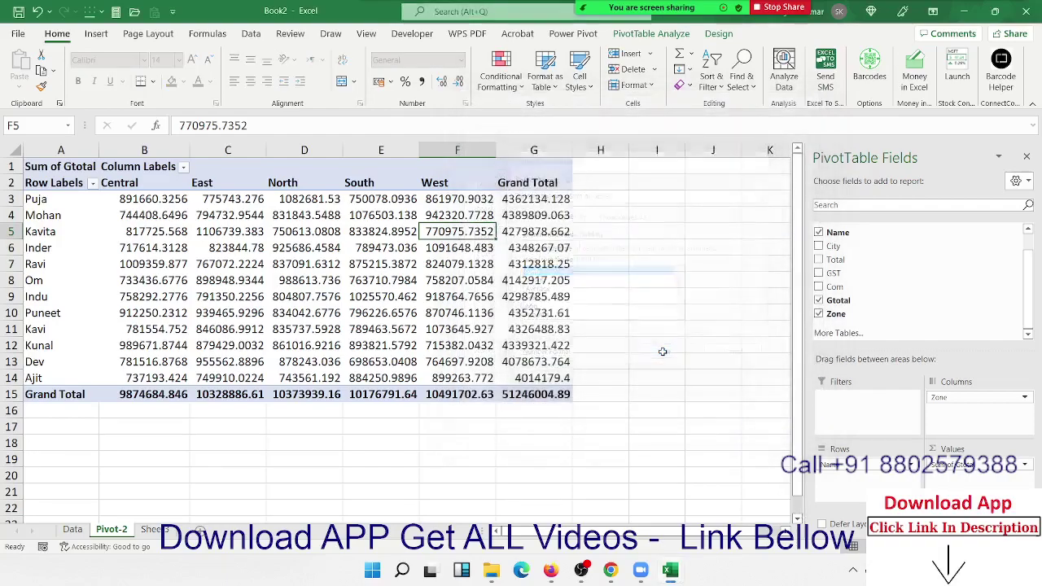
{"action": "left_click", "coordinate": [435, 235]}
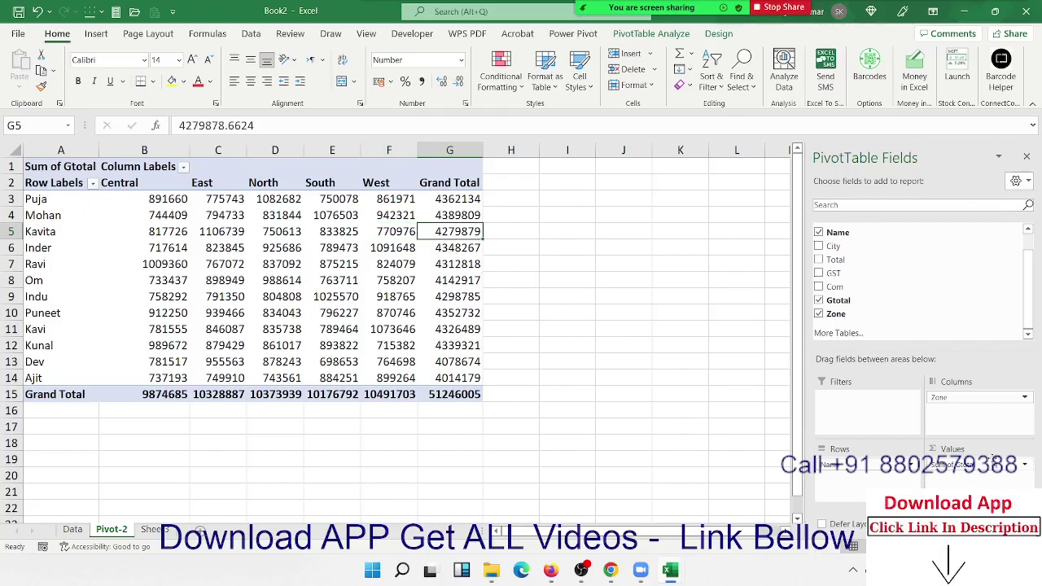
{"action": "mouse_move", "coordinate": [838, 246]}
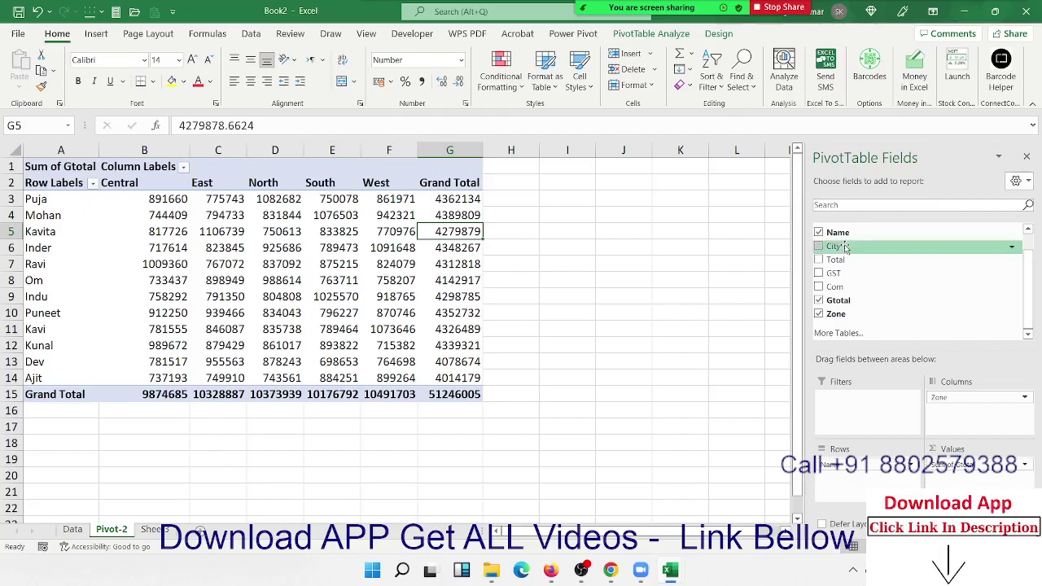
Step: Check the Gtotal column on the Data sheet, then return to the Pivot-2 pivot
{"action": "left_click_drag", "start_coordinate": [840, 252], "coordinate": [909, 460]}
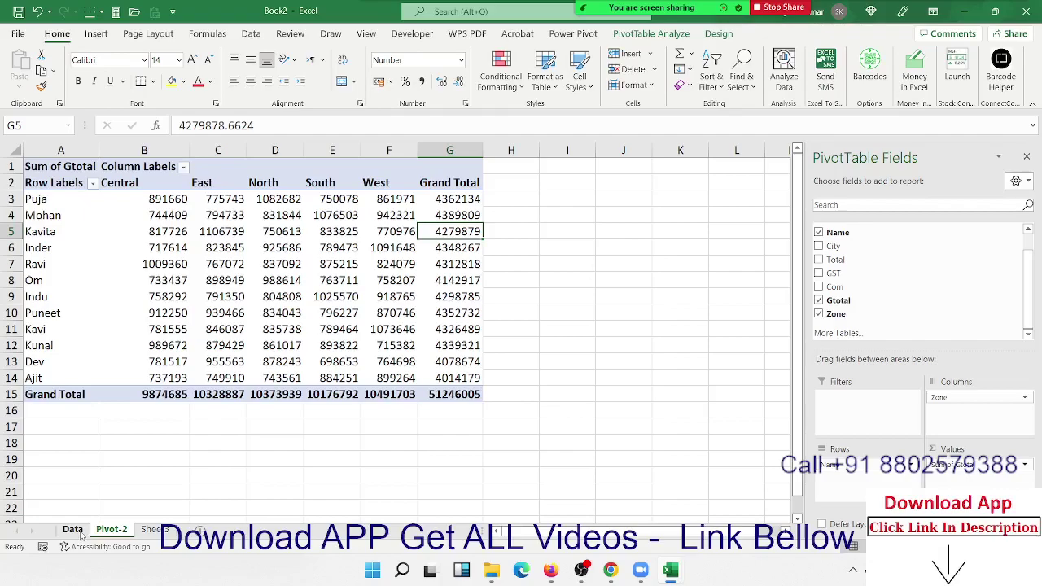
{"action": "left_click", "coordinate": [77, 530]}
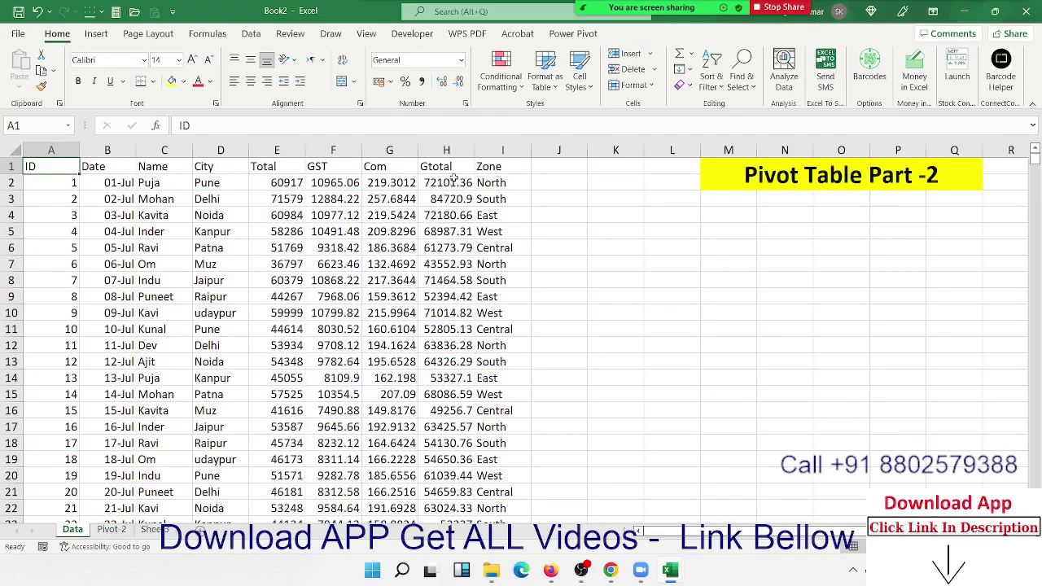
{"action": "left_click", "coordinate": [446, 152]}
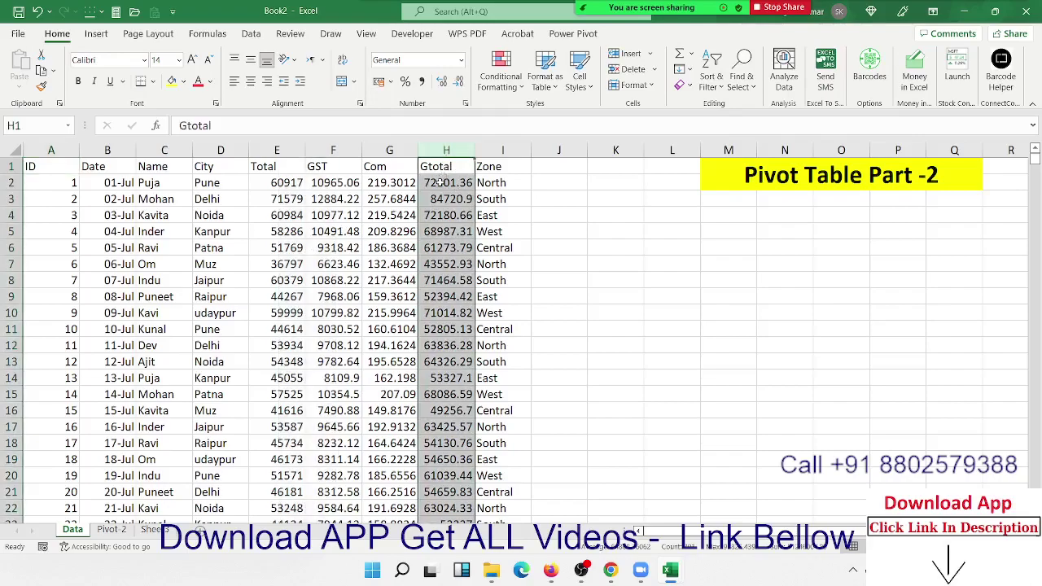
{"action": "left_click", "coordinate": [110, 534]}
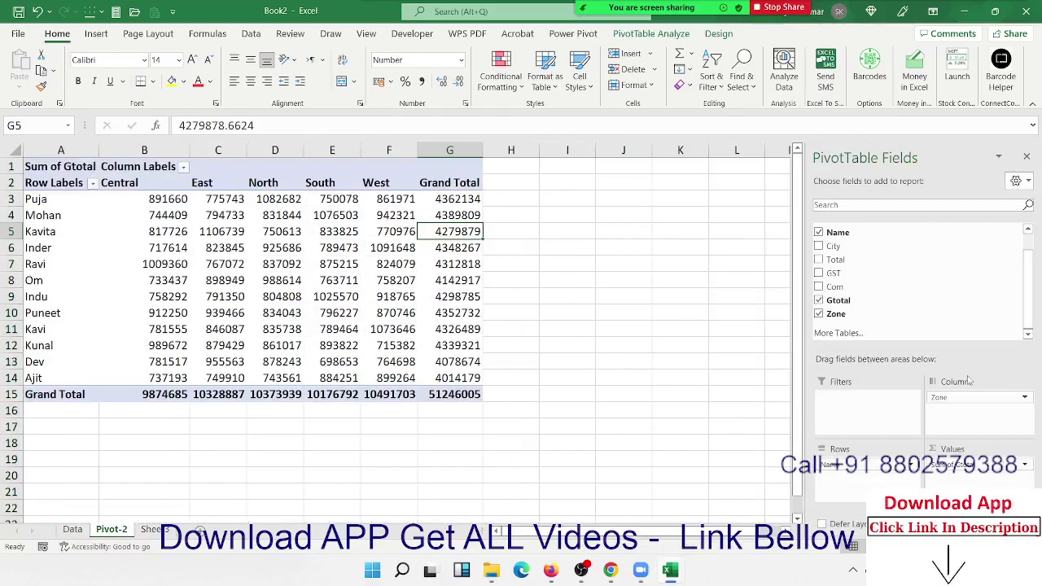
{"action": "scroll", "coordinate": [911, 293], "scroll_direction": "up", "scroll_amount": 1}
{"action": "mouse_move", "coordinate": [912, 269]}
{"action": "left_mouse_down"}
{"action": "mouse_move", "coordinate": [985, 457]}
{"action": "mouse_move", "coordinate": [970, 478]}
{"action": "left_mouse_up"}
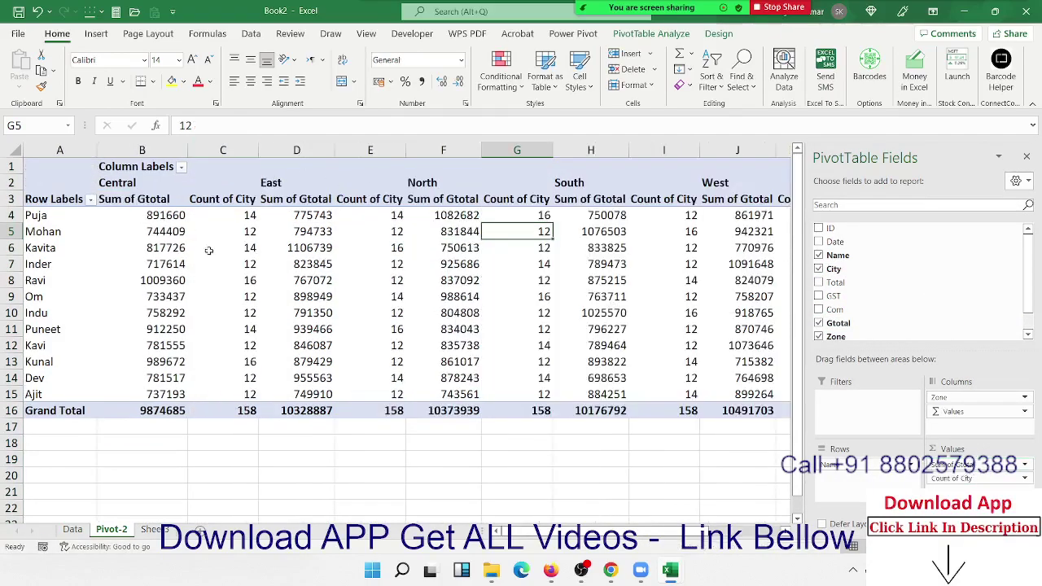
{"action": "left_click_drag", "start_coordinate": [232, 216], "coordinate": [234, 394]}
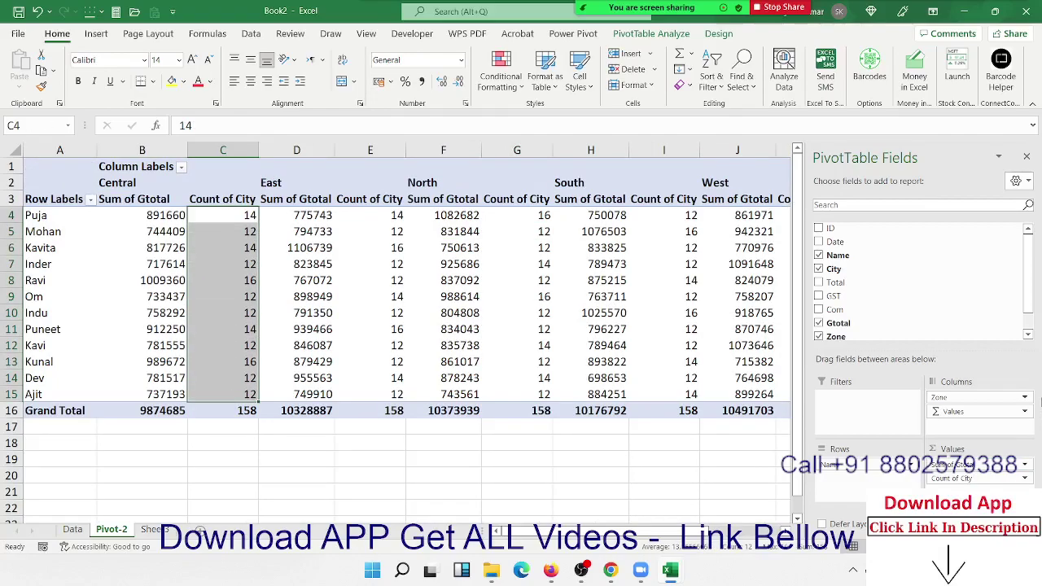
{"action": "left_click_drag", "start_coordinate": [1001, 478], "coordinate": [934, 273]}
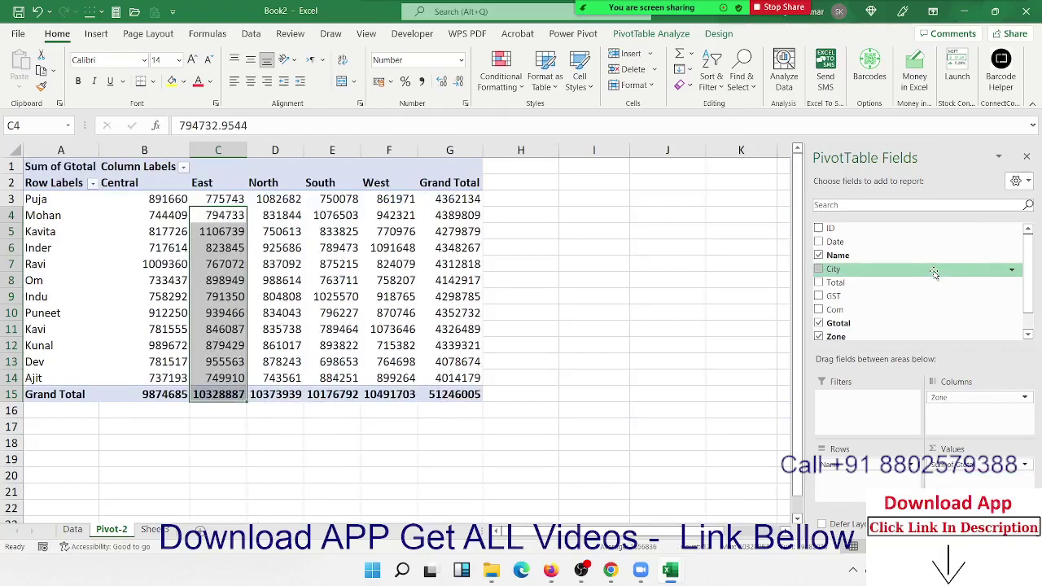
{"action": "left_click", "coordinate": [472, 232]}
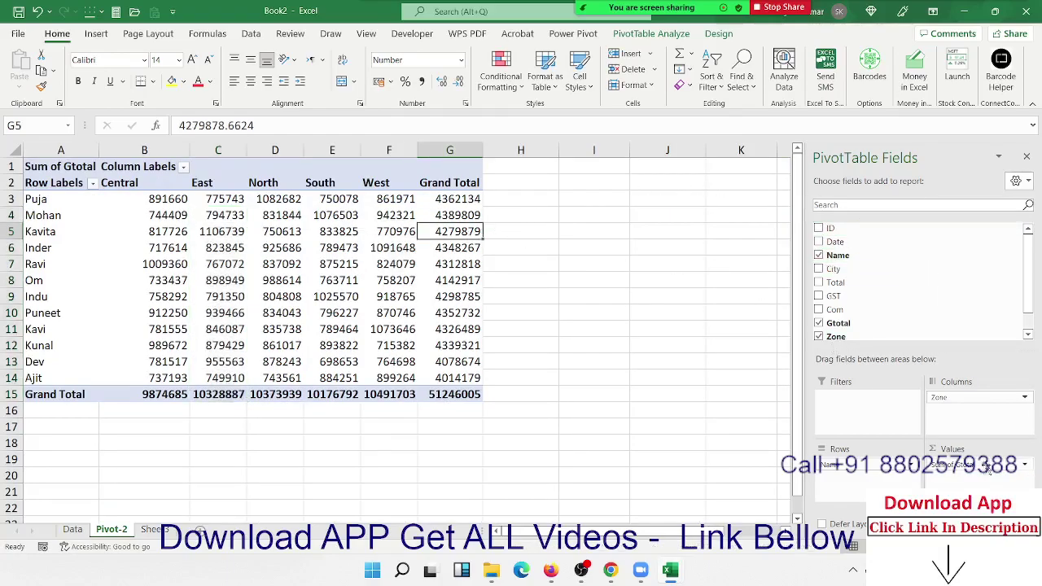
Step: Try summarizing Gtotal as Average and Count, then revert it to Sum
{"action": "left_click", "coordinate": [1024, 464]}
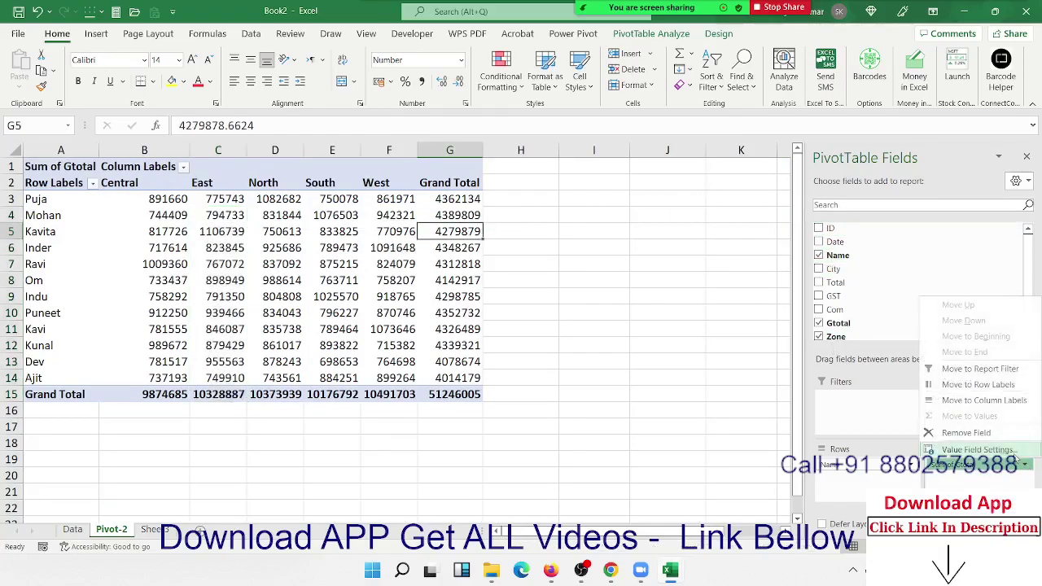
{"action": "left_click", "coordinate": [977, 449]}
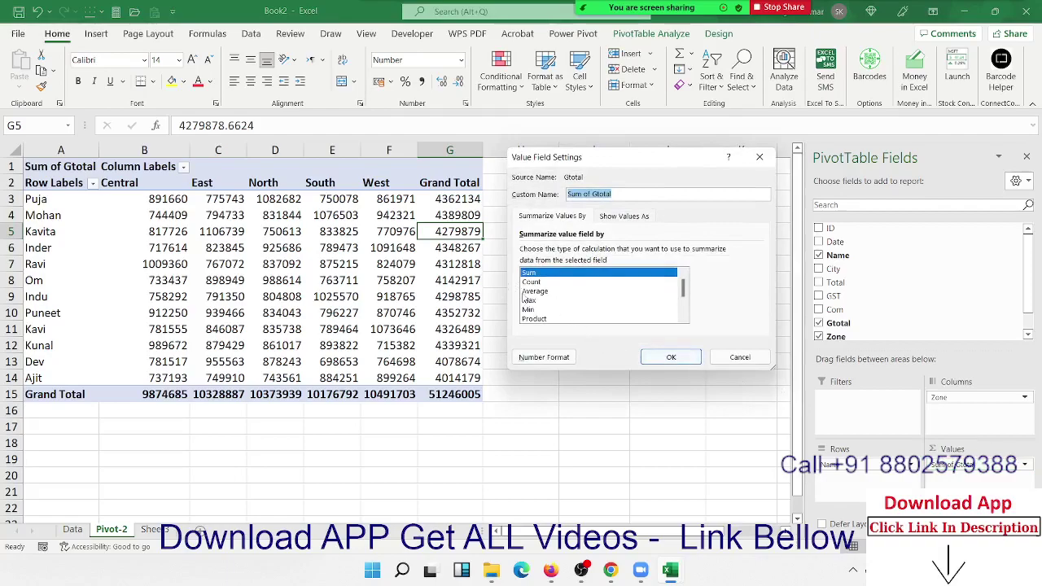
{"action": "left_click", "coordinate": [529, 291]}
{"action": "left_click", "coordinate": [676, 359]}
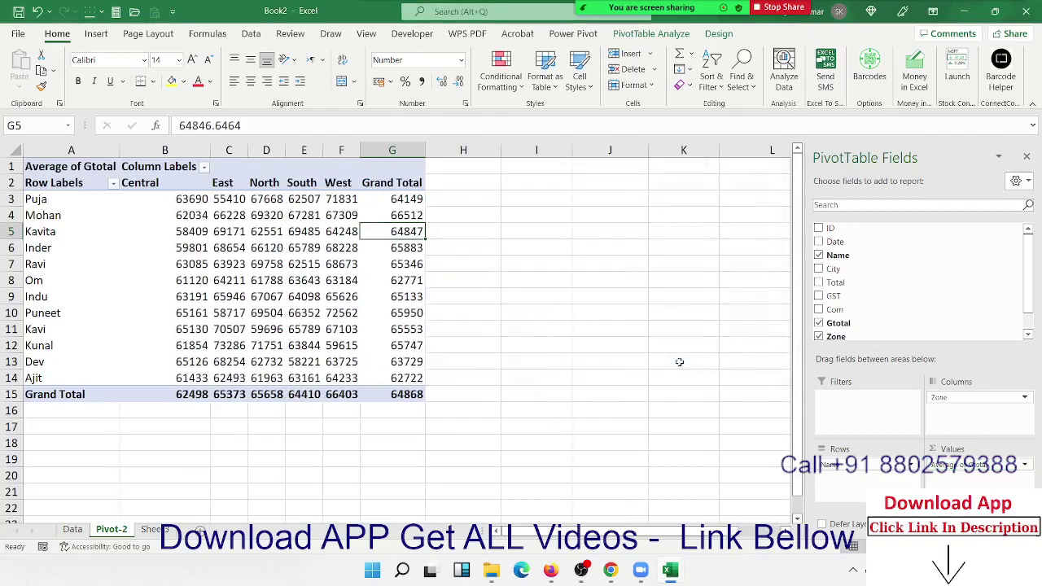
{"action": "left_click", "coordinate": [1024, 464]}
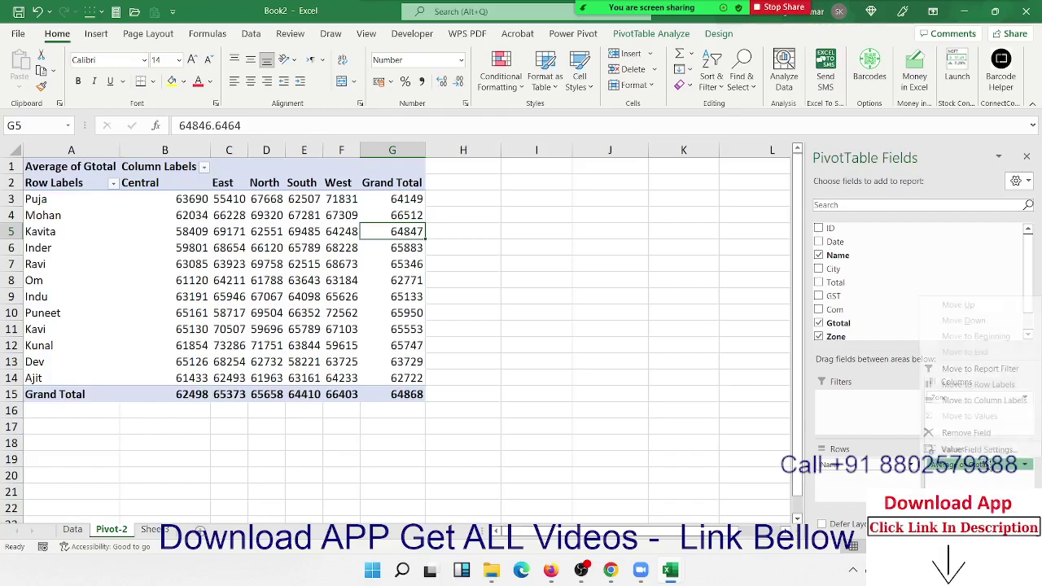
{"action": "left_click", "coordinate": [968, 450]}
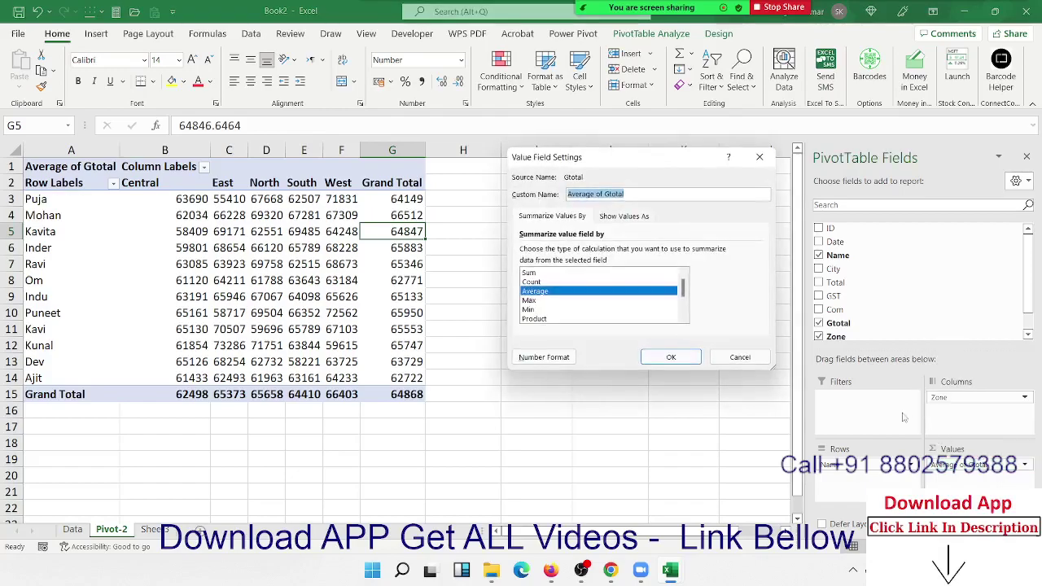
{"action": "left_click", "coordinate": [579, 282]}
{"action": "left_click", "coordinate": [567, 274]}
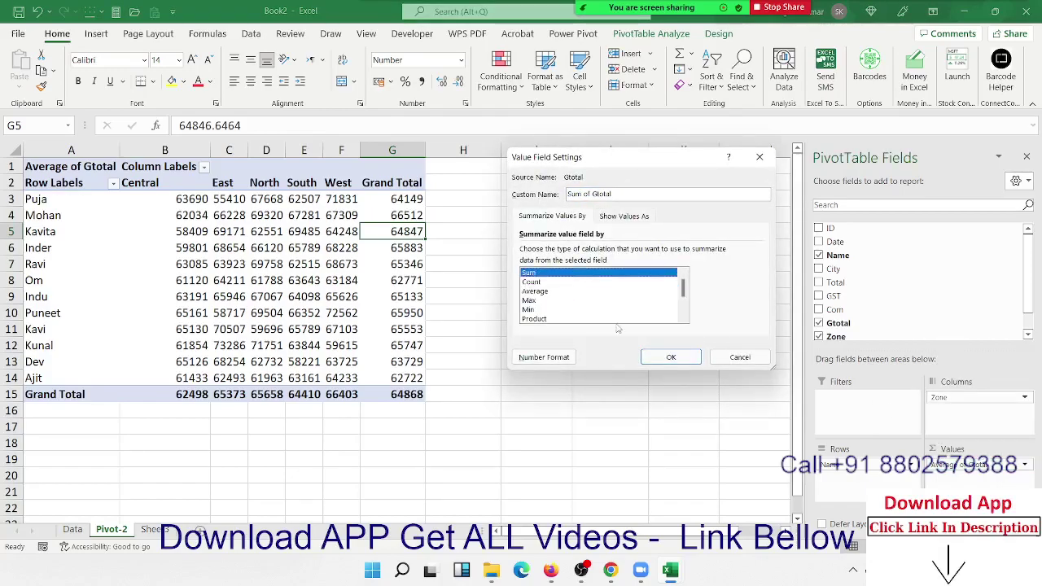
{"action": "left_click", "coordinate": [651, 355]}
{"action": "left_click_drag", "start_coordinate": [49, 214], "coordinate": [49, 329]}
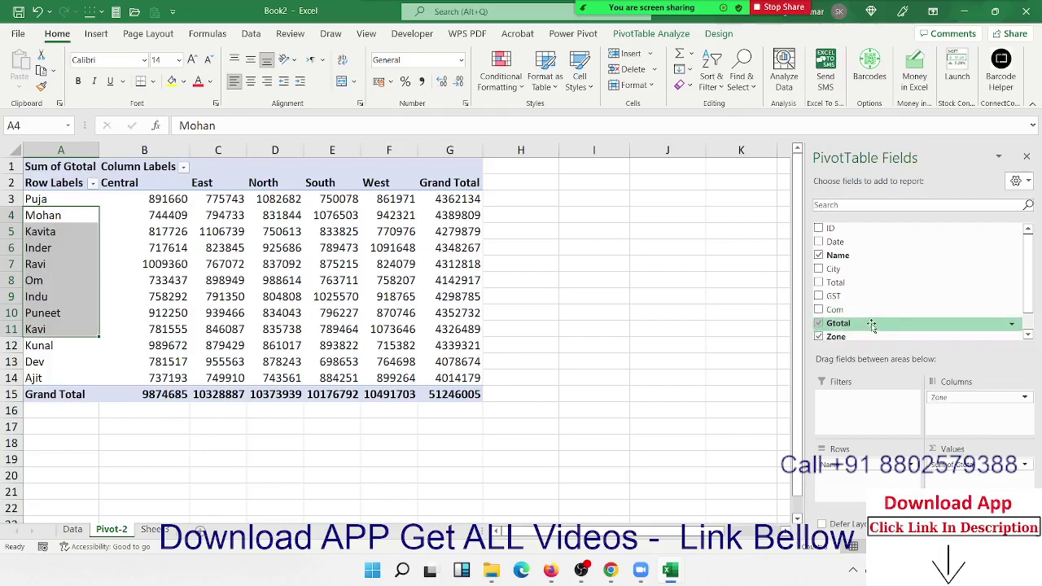
Step: Add Gtotal to Values a second time and summarize it as Average of Gtotal2
{"action": "left_click_drag", "start_coordinate": [866, 323], "coordinate": [948, 480]}
{"action": "left_click", "coordinate": [1024, 477]}
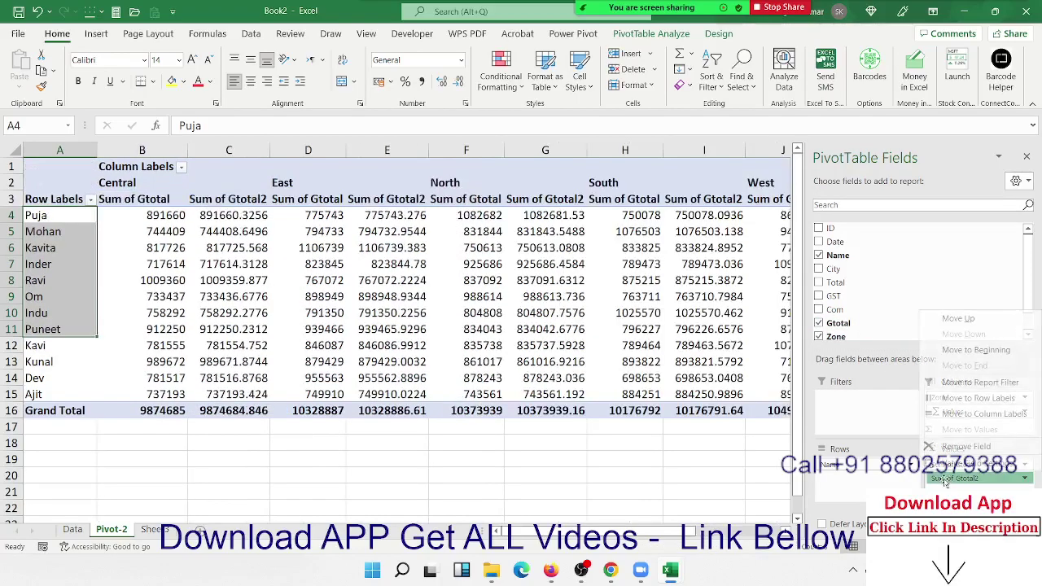
{"action": "left_click", "coordinate": [960, 460]}
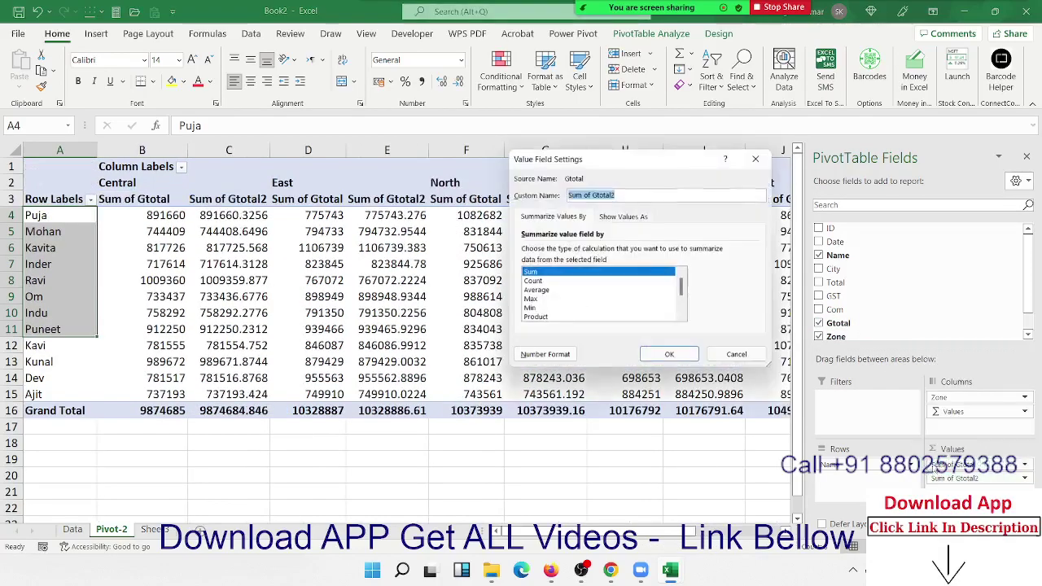
{"action": "left_click", "coordinate": [544, 291]}
{"action": "left_click", "coordinate": [661, 356]}
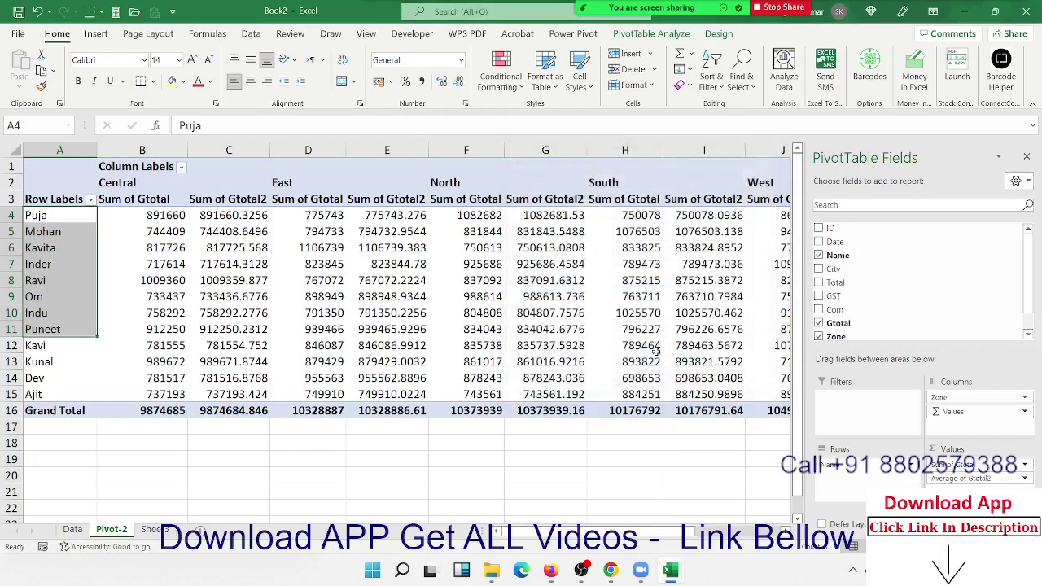
{"action": "left_click_drag", "start_coordinate": [163, 231], "coordinate": [244, 280]}
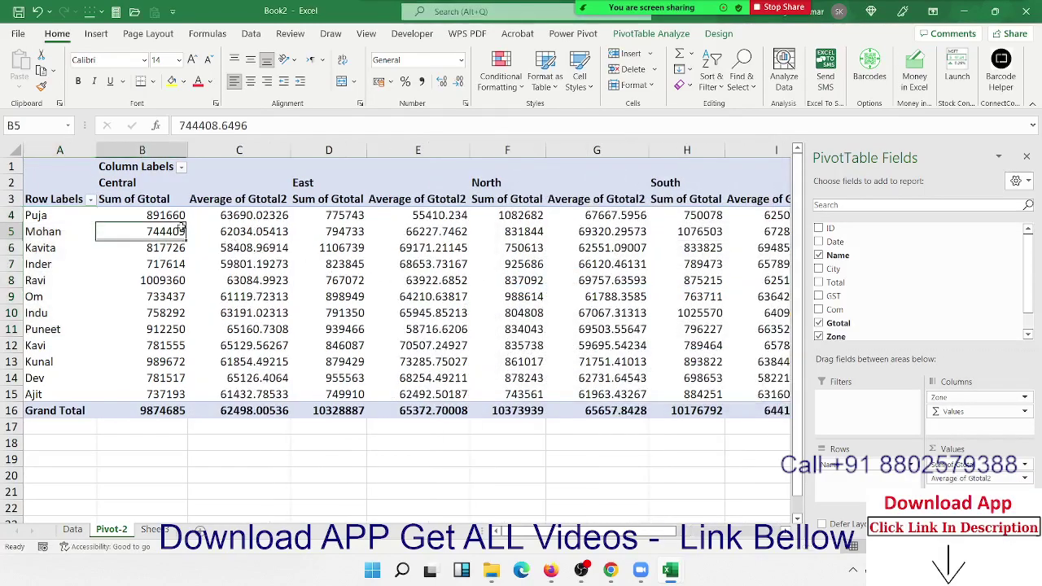
Step: Add the GST and Com fields to the pivot values
{"action": "left_click", "coordinate": [873, 298]}
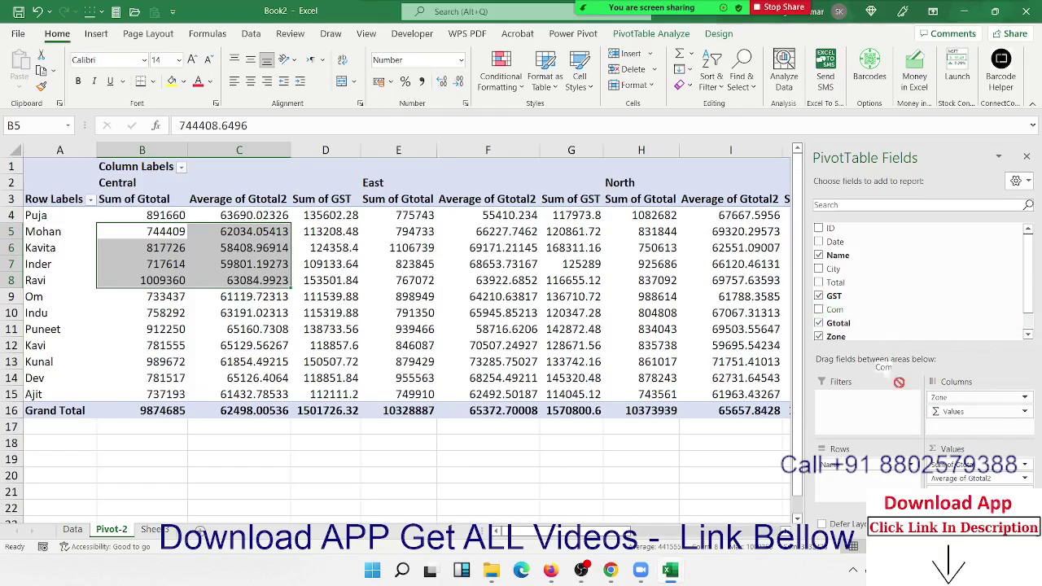
{"action": "left_click", "coordinate": [819, 309]}
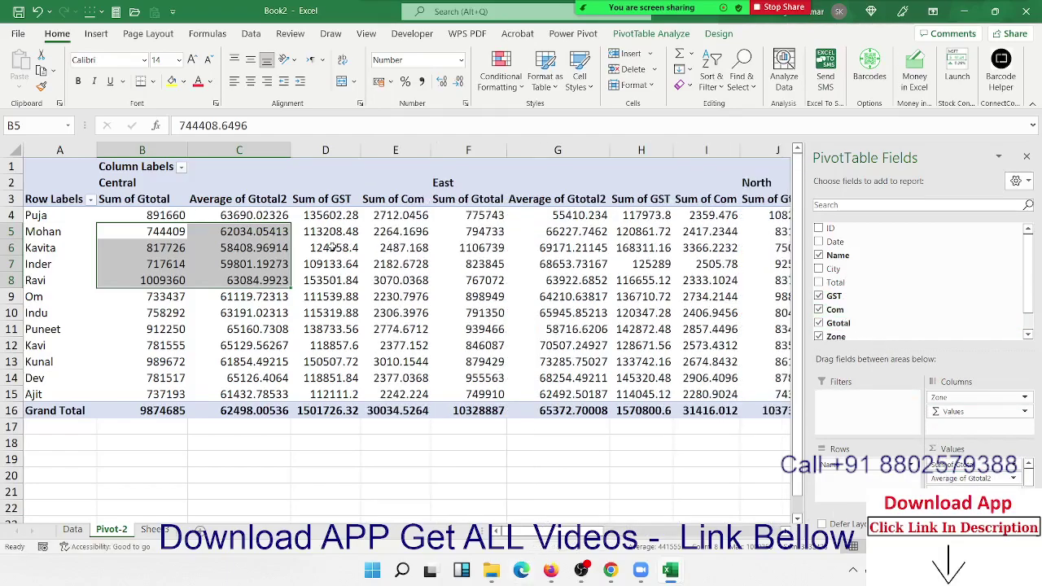
{"action": "left_click", "coordinate": [461, 275]}
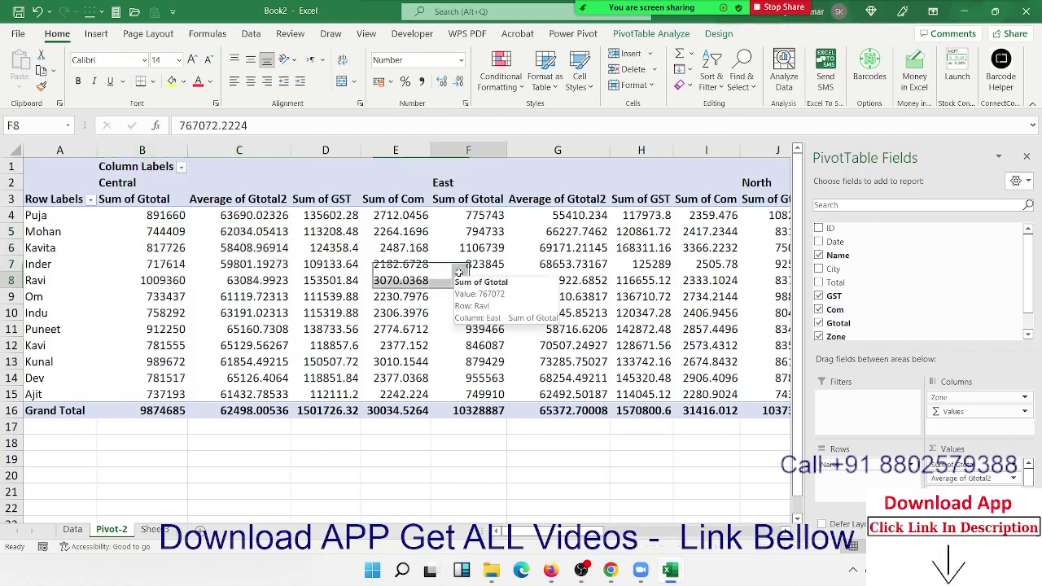
Step: Select the Central zone figures, then drag Values out of Columns to remove every value field
{"action": "left_click", "coordinate": [123, 186]}
{"action": "left_click", "coordinate": [130, 204]}
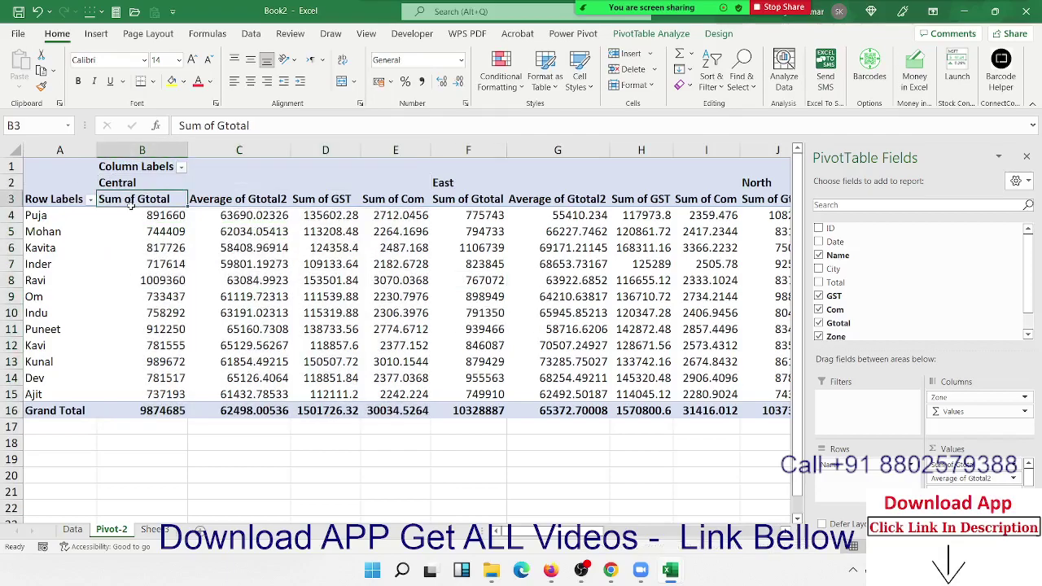
{"action": "left_click", "coordinate": [163, 215]}
{"action": "mouse_move", "coordinate": [163, 215]}
{"action": "left_mouse_down"}
{"action": "mouse_move", "coordinate": [426, 383]}
{"action": "mouse_move", "coordinate": [425, 394]}
{"action": "left_mouse_up"}
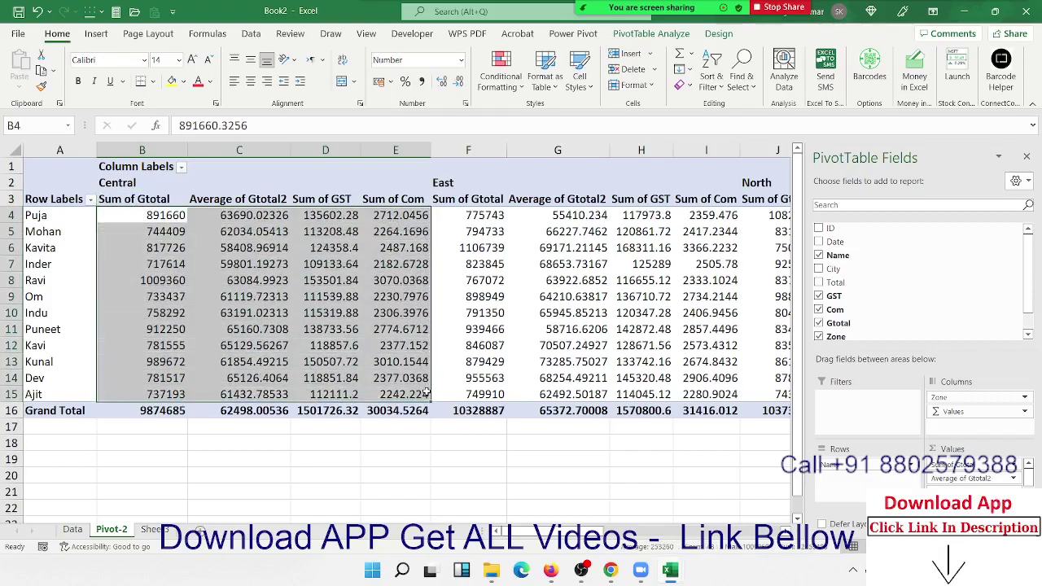
{"action": "mouse_move", "coordinate": [484, 264]}
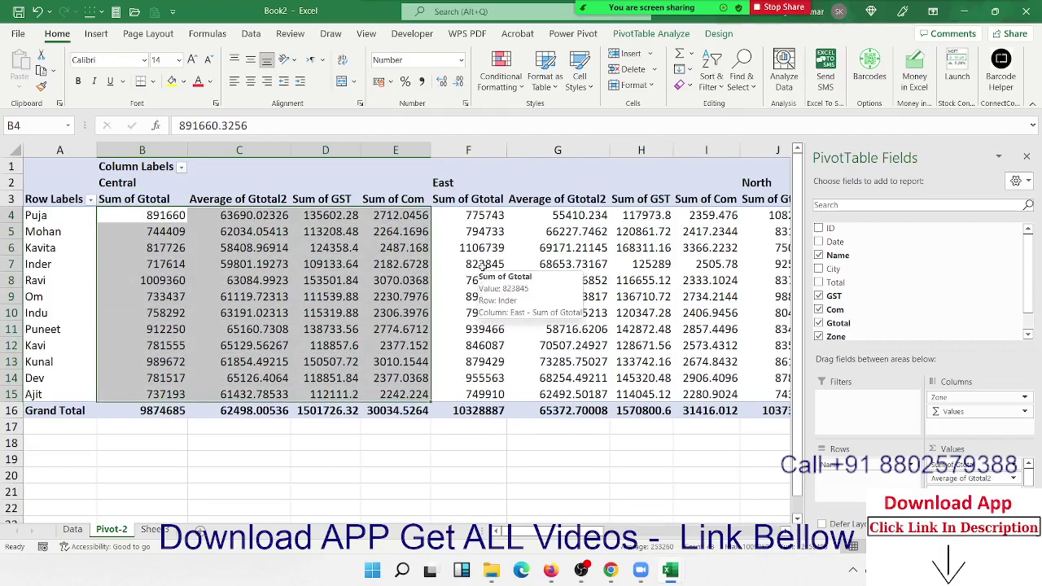
{"action": "mouse_move", "coordinate": [952, 411]}
{"action": "left_mouse_down"}
{"action": "mouse_move", "coordinate": [959, 389]}
{"action": "mouse_move", "coordinate": [907, 303]}
{"action": "left_mouse_up"}
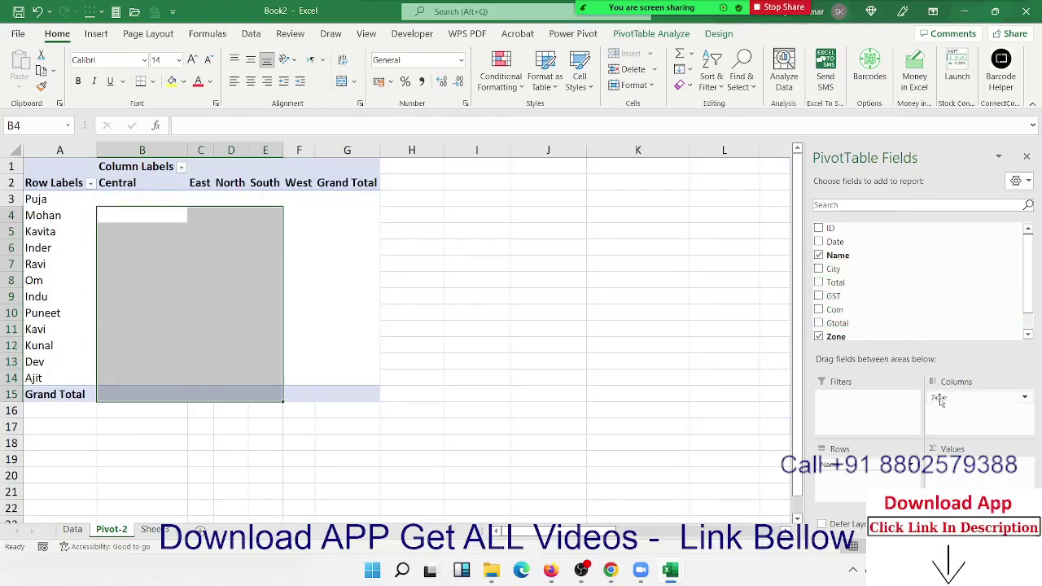
{"action": "mouse_move", "coordinate": [144, 182]}
{"action": "left_mouse_down"}
{"action": "mouse_move", "coordinate": [342, 188]}
{"action": "mouse_move", "coordinate": [315, 183]}
{"action": "left_mouse_up"}
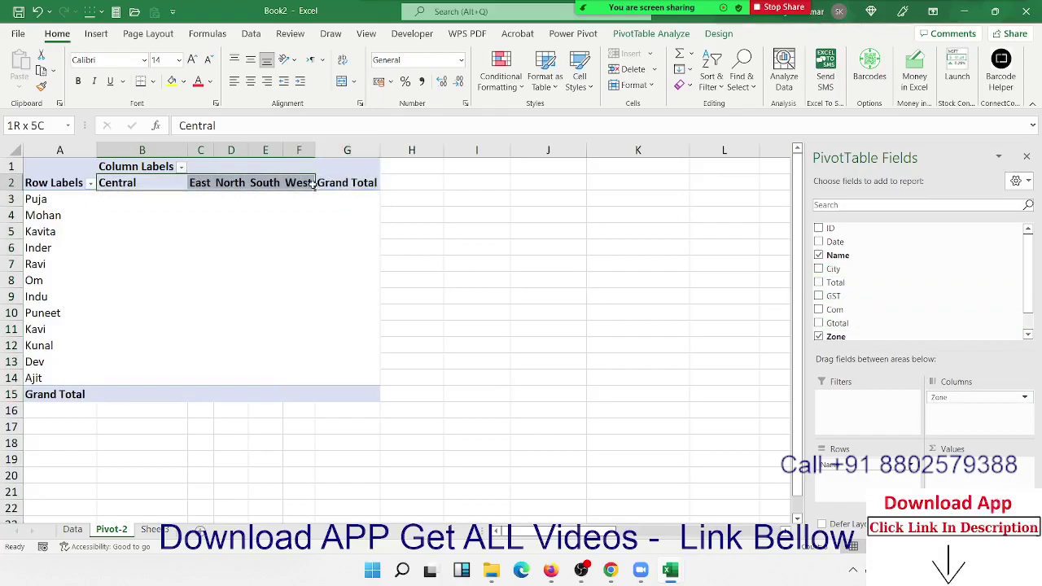
{"action": "left_click_drag", "start_coordinate": [430, 184], "coordinate": [867, 181]}
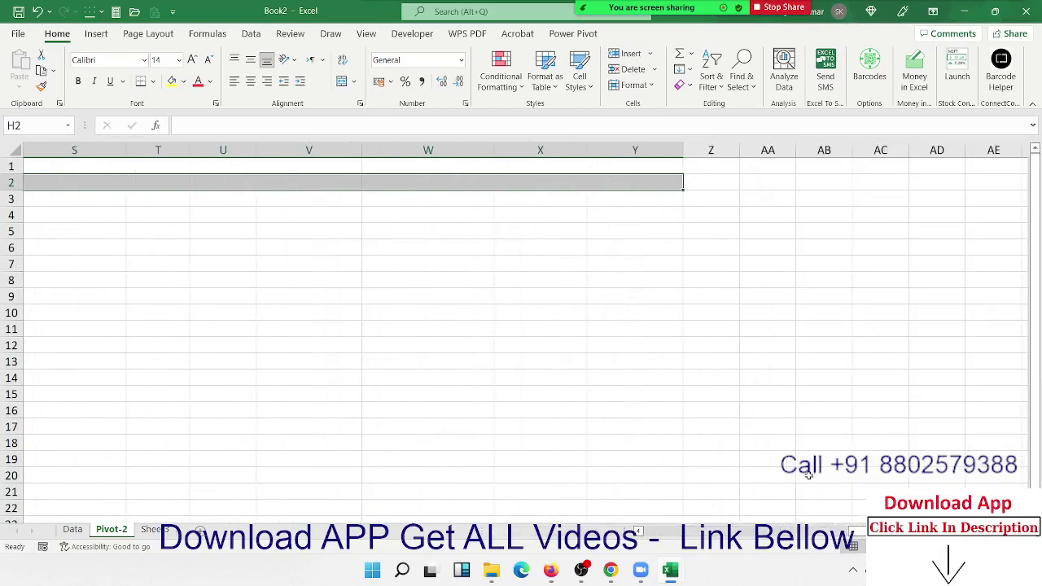
{"action": "left_click_drag", "start_coordinate": [855, 530], "coordinate": [660, 534]}
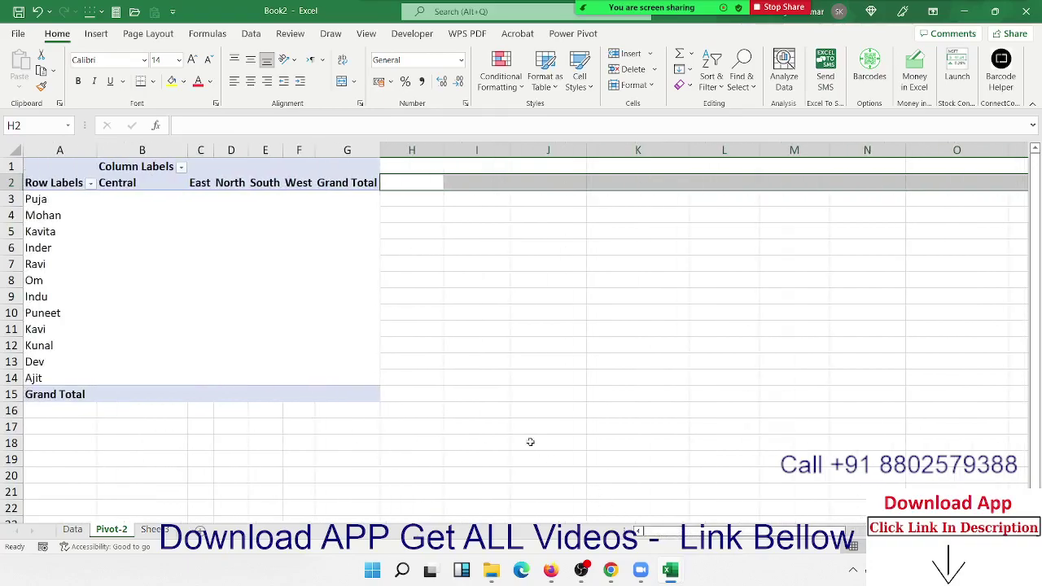
{"action": "left_click", "coordinate": [287, 285]}
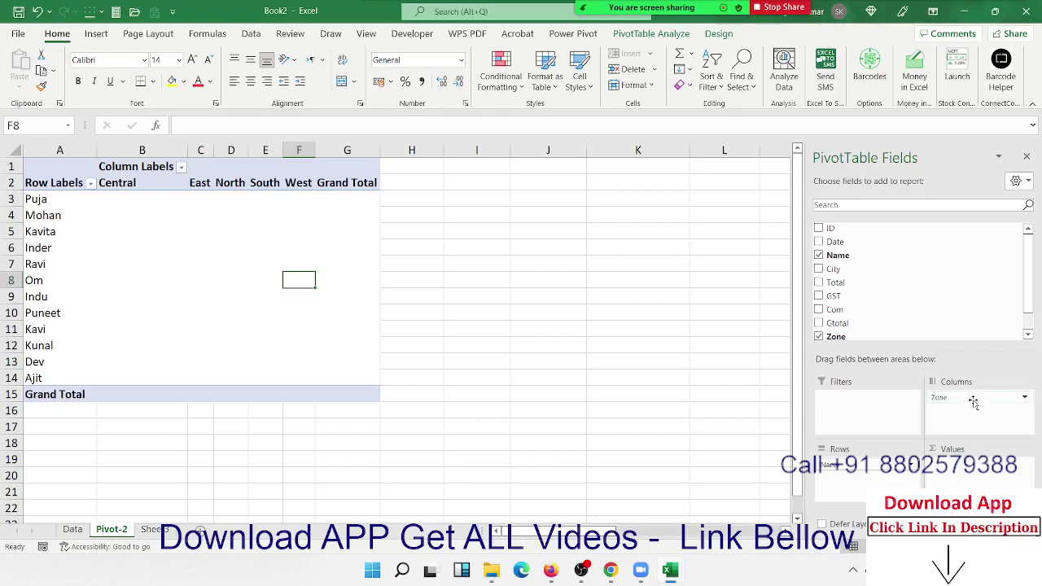
{"action": "mouse_move", "coordinate": [973, 402]}
{"action": "left_mouse_down"}
{"action": "mouse_move", "coordinate": [898, 485]}
{"action": "mouse_move", "coordinate": [863, 478]}
{"action": "left_mouse_up"}
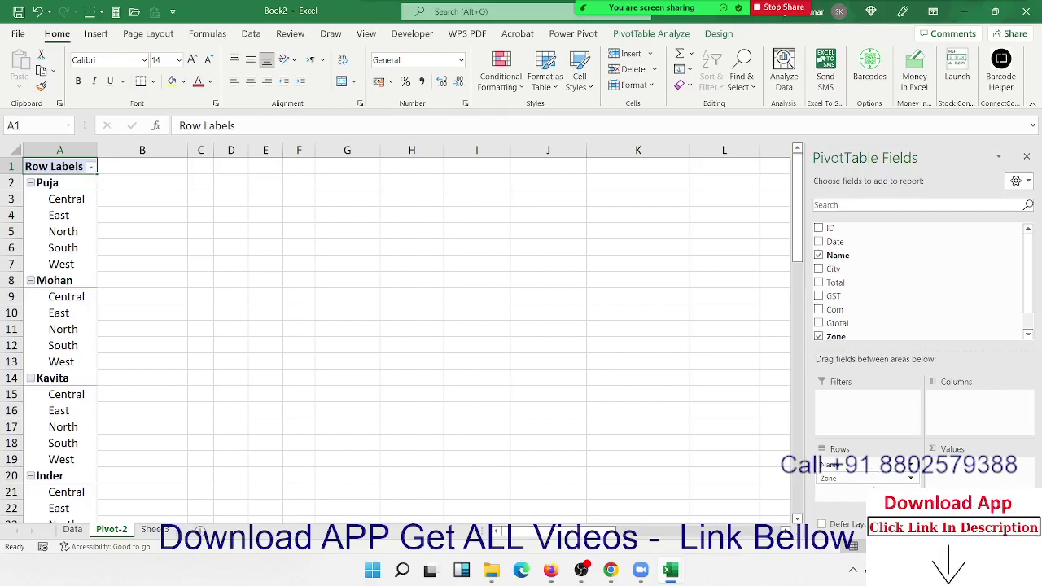
Step: Add Total, GST, Com and Gtotal as summed value fields in the pivot
{"action": "left_click", "coordinate": [901, 285]}
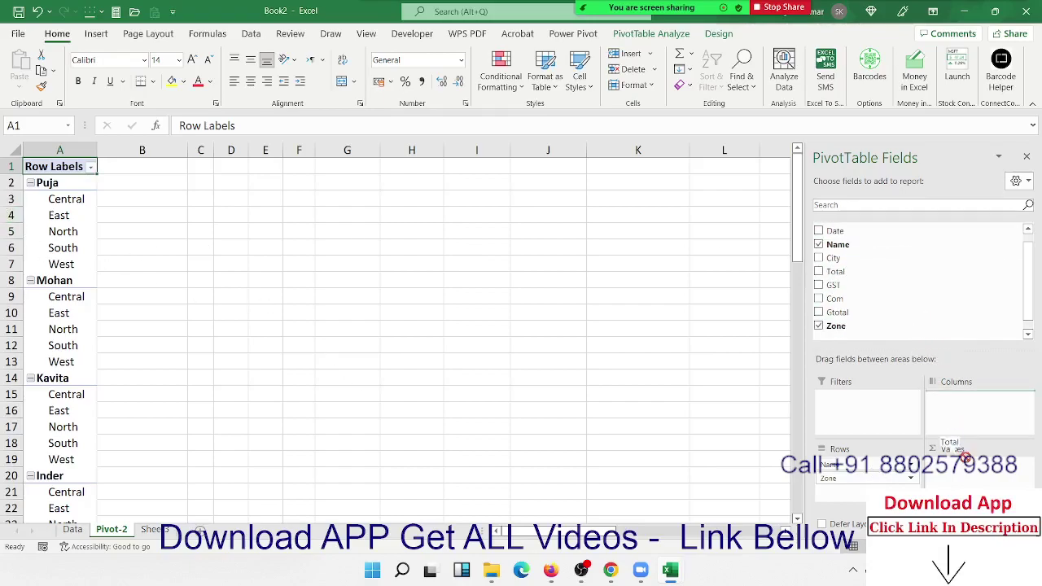
{"action": "left_click", "coordinate": [865, 288]}
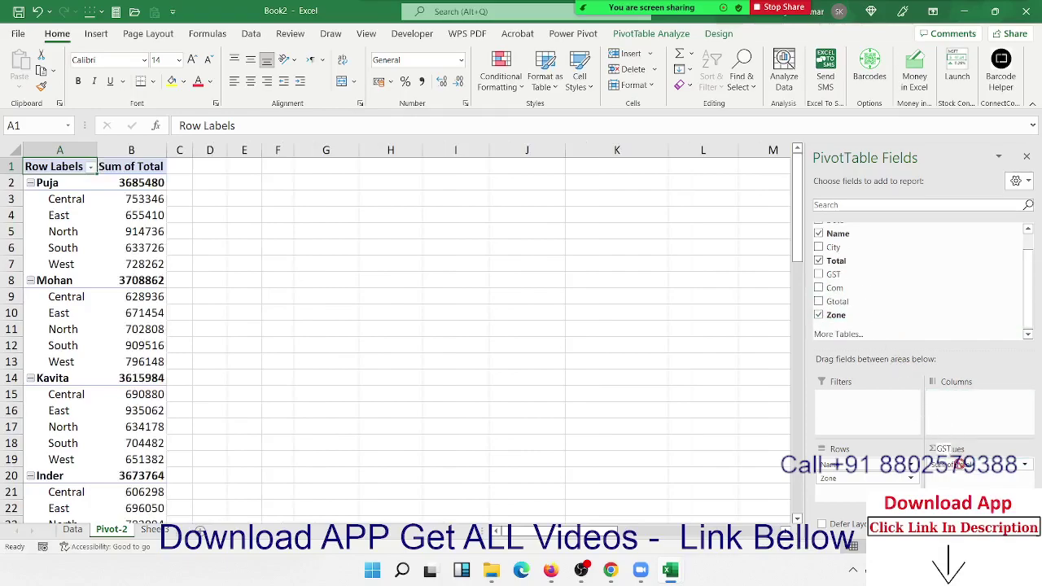
{"action": "left_click", "coordinate": [860, 290]}
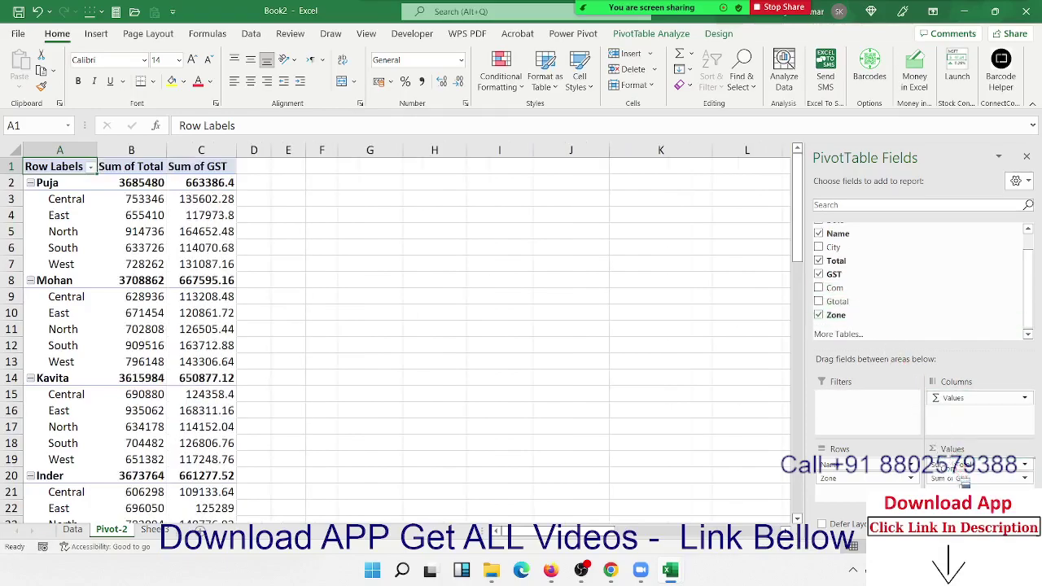
{"action": "mouse_move", "coordinate": [846, 301]}
{"action": "left_mouse_down"}
{"action": "mouse_move", "coordinate": [920, 423]}
{"action": "mouse_move", "coordinate": [922, 479]}
{"action": "left_mouse_up"}
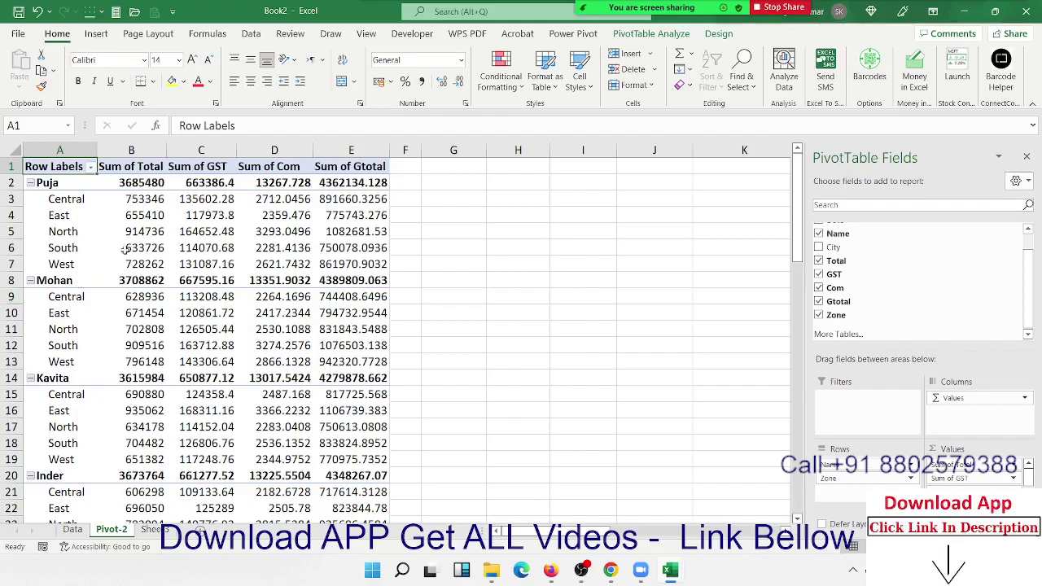
Step: Collapse Puja's zone rows and expand them again
{"action": "left_click", "coordinate": [228, 233]}
{"action": "scroll", "coordinate": [229, 233], "scroll_direction": "down", "scroll_amount": 13}
{"action": "scroll", "coordinate": [229, 233], "scroll_direction": "up", "scroll_amount": 13}
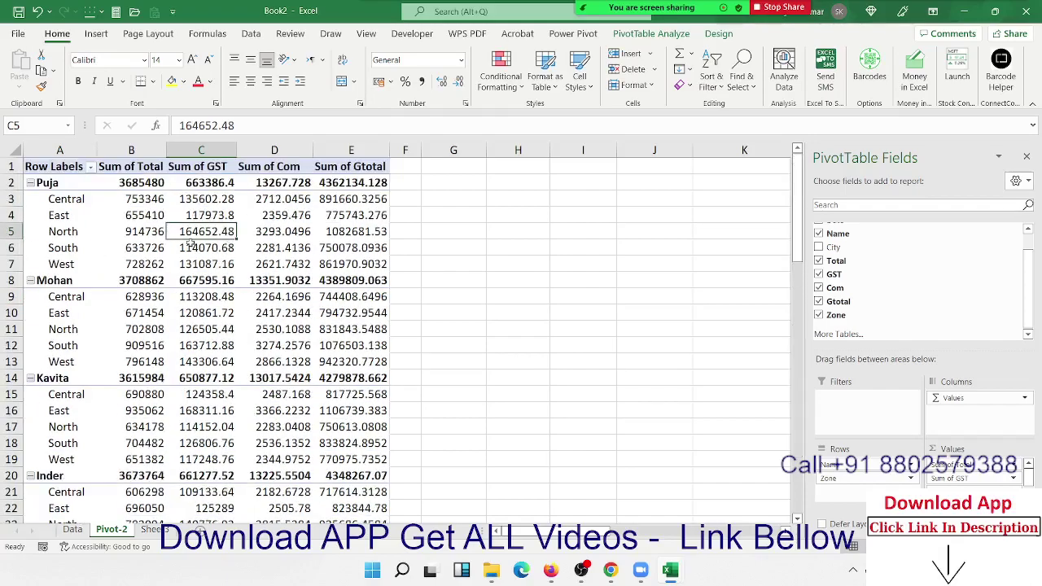
{"action": "left_click", "coordinate": [33, 186]}
{"action": "left_click", "coordinate": [32, 185]}
{"action": "left_click", "coordinate": [33, 185]}
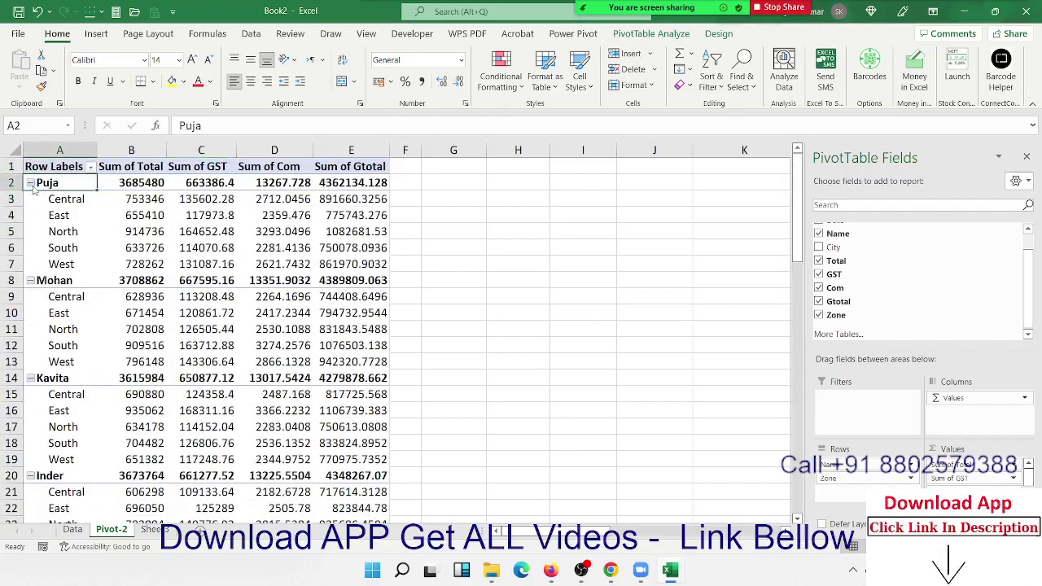
{"action": "left_click", "coordinate": [31, 183]}
{"action": "left_click", "coordinate": [31, 184]}
{"action": "left_click", "coordinate": [622, 37]}
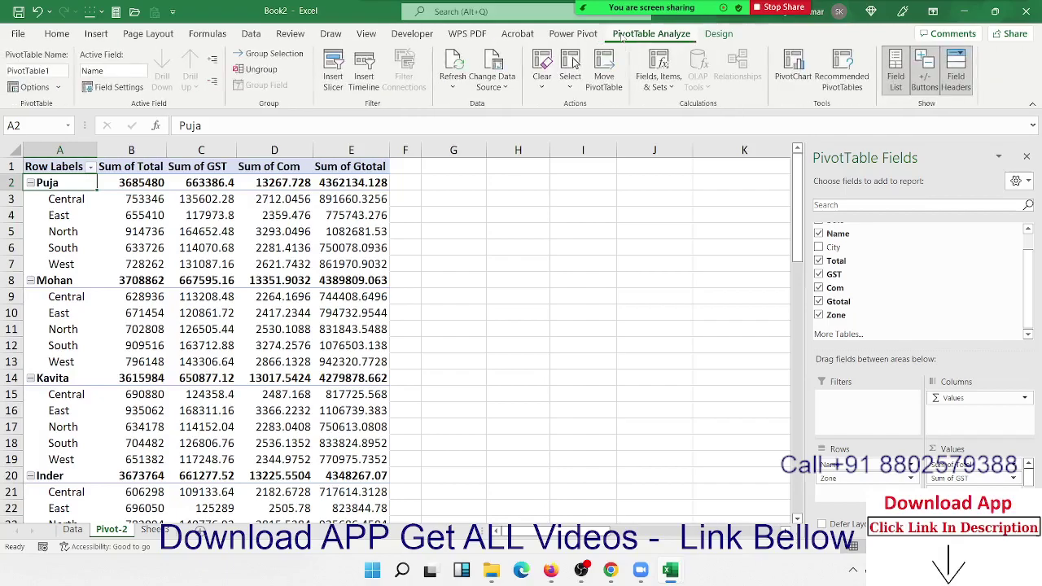
{"action": "left_click", "coordinate": [212, 81]}
{"action": "left_click", "coordinate": [212, 60]}
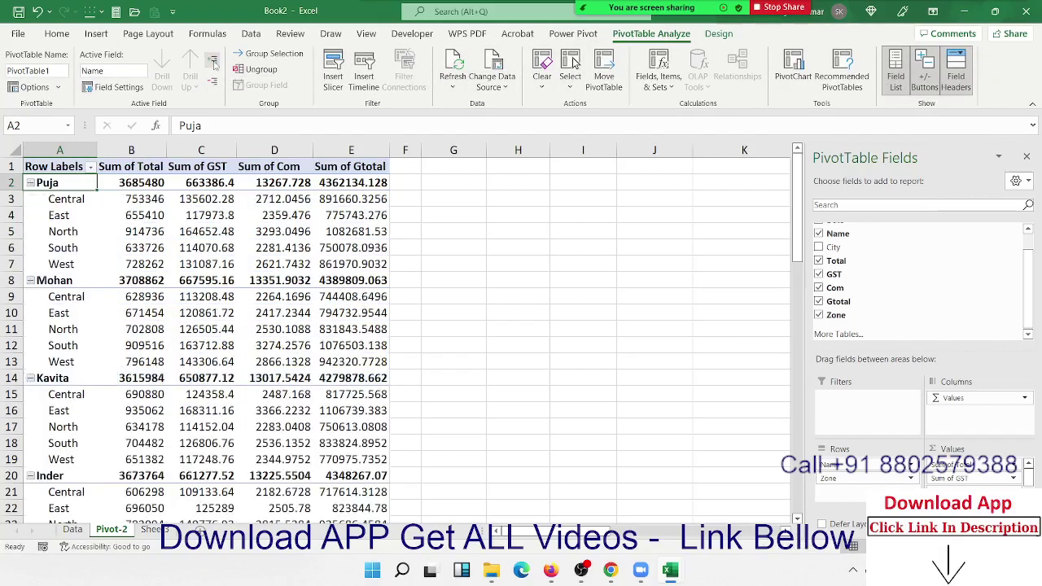
{"action": "left_click", "coordinate": [213, 80]}
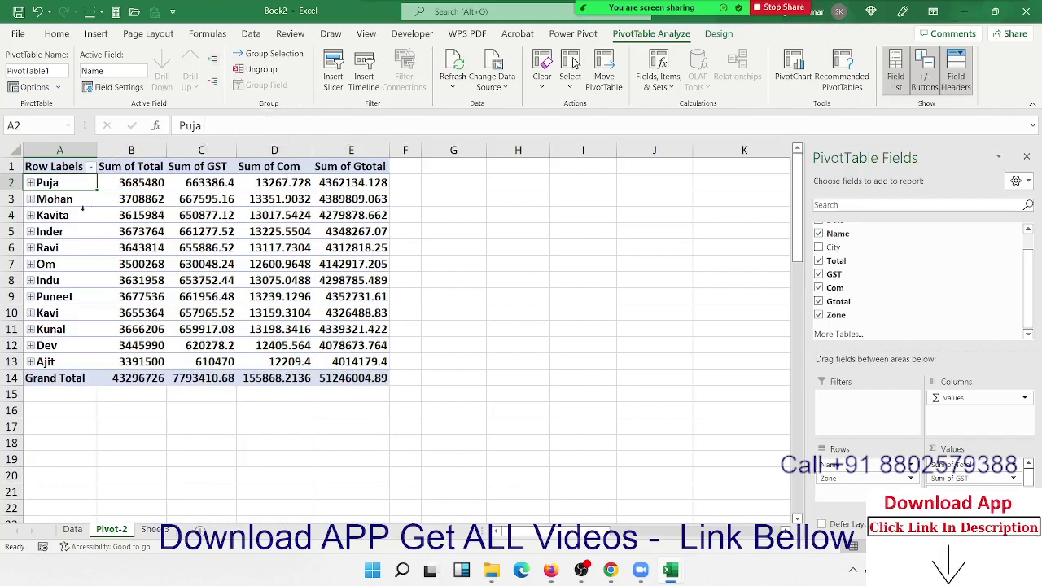
{"action": "left_click", "coordinate": [30, 199]}
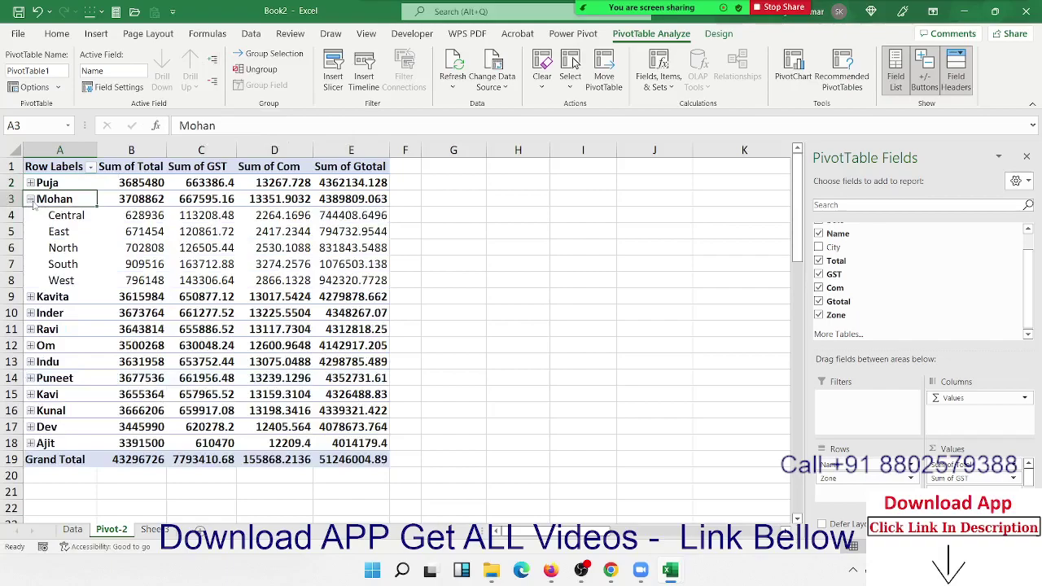
{"action": "left_click", "coordinate": [30, 200]}
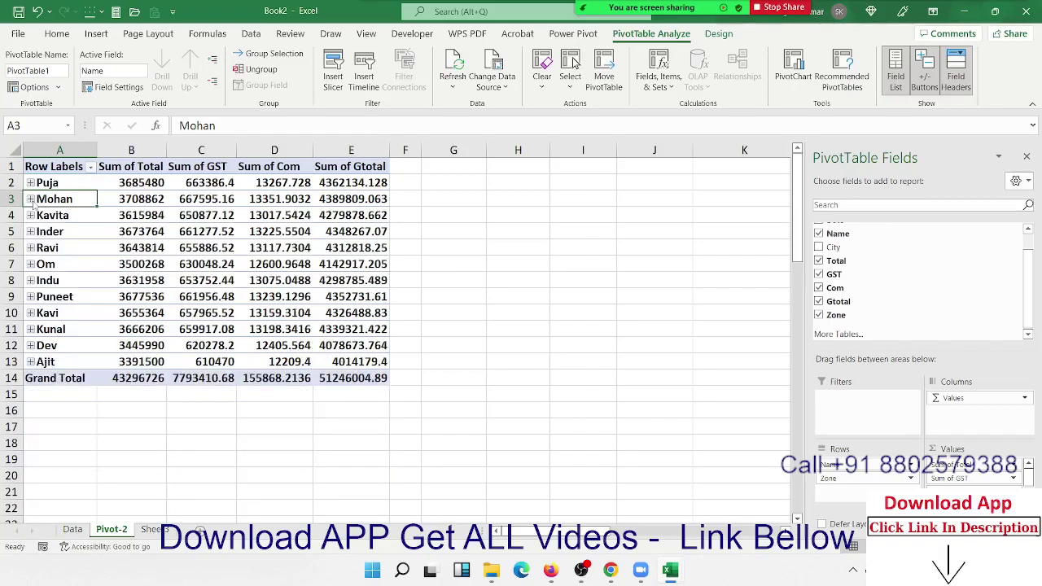
{"action": "left_click", "coordinate": [31, 199]}
{"action": "left_click", "coordinate": [31, 199]}
{"action": "left_click", "coordinate": [212, 63]}
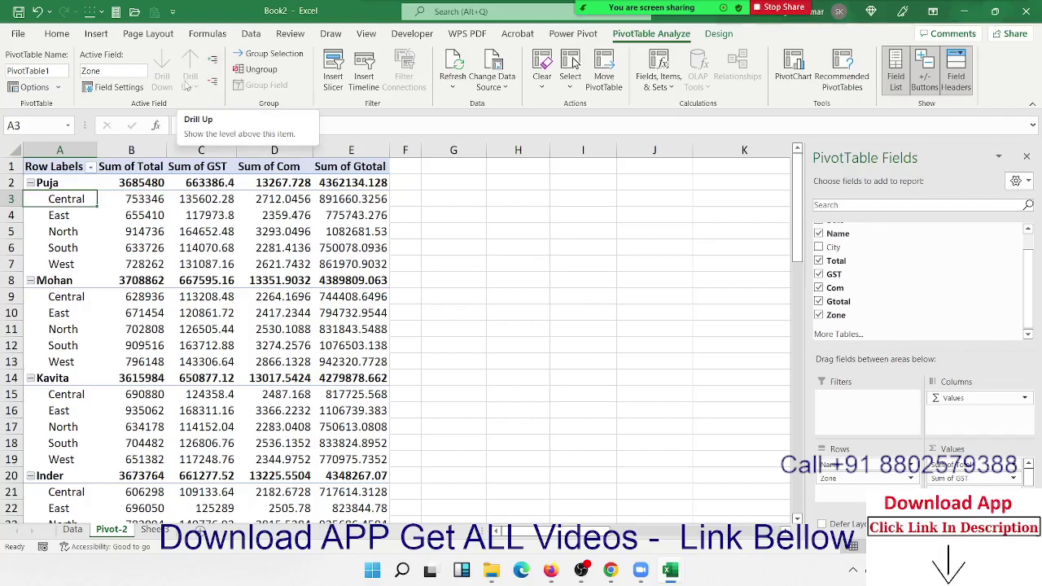
{"action": "left_click", "coordinate": [69, 215]}
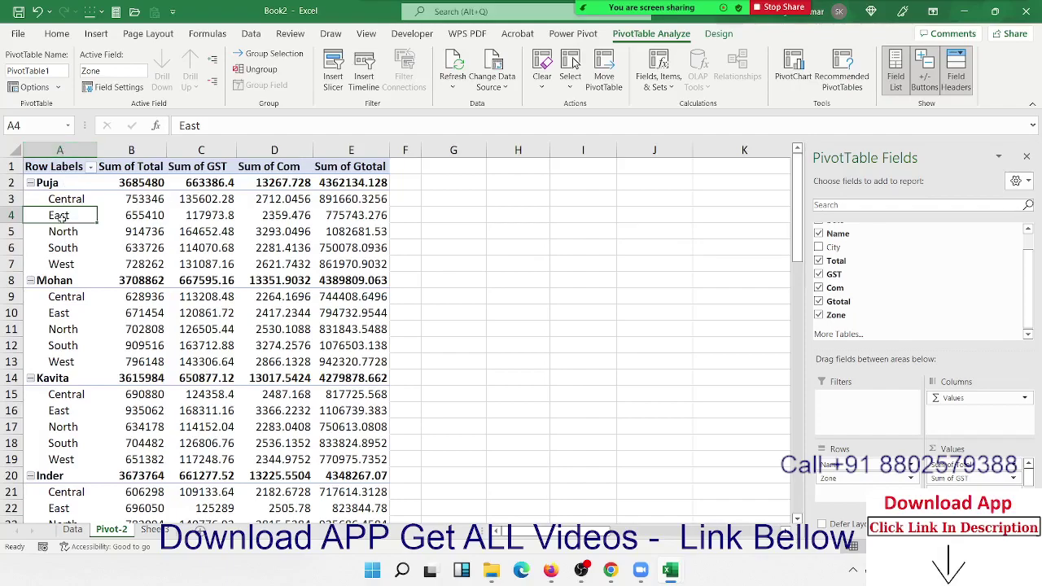
{"action": "left_click", "coordinate": [60, 150]}
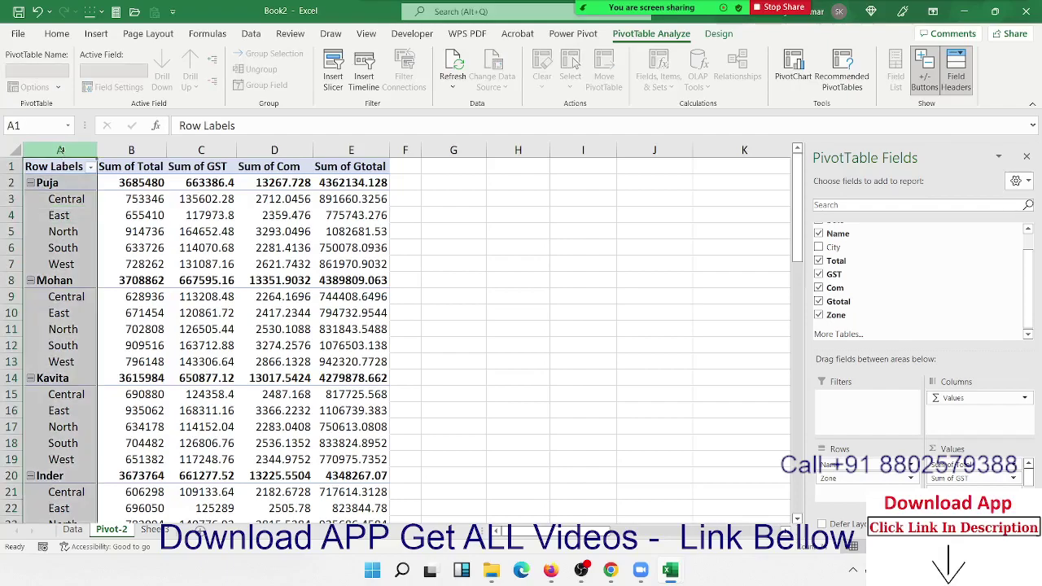
{"action": "key", "text": "ctrl+c"}
{"action": "left_click", "coordinate": [582, 150]}
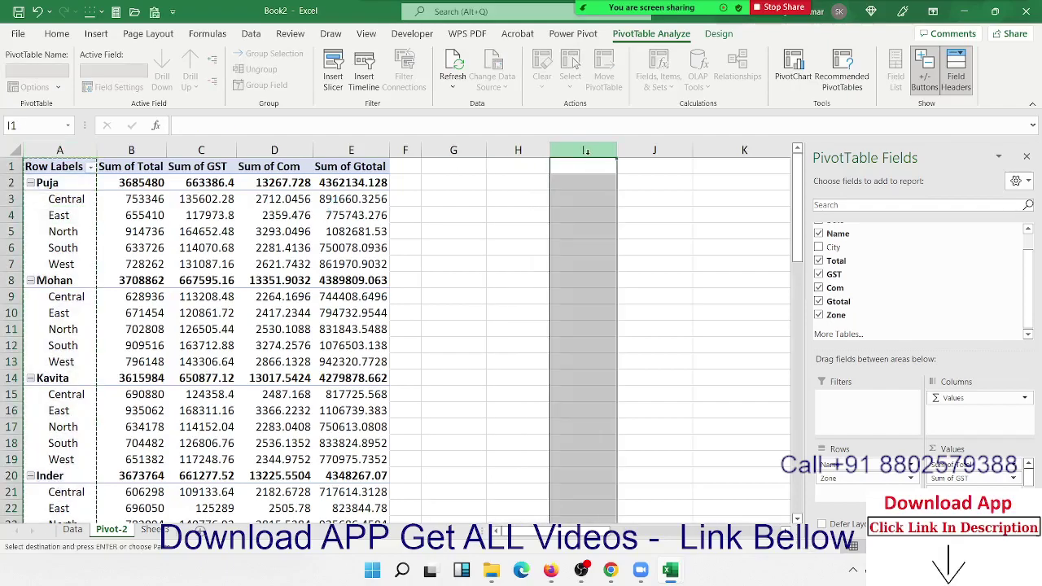
{"action": "left_click", "coordinate": [581, 165]}
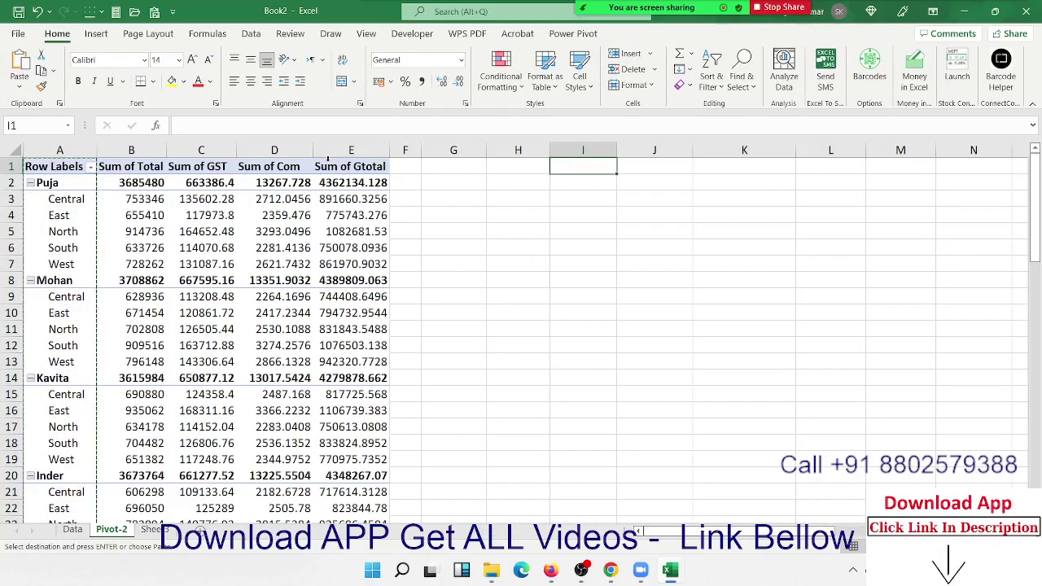
{"action": "left_click", "coordinate": [20, 84]}
{"action": "left_click", "coordinate": [17, 191]}
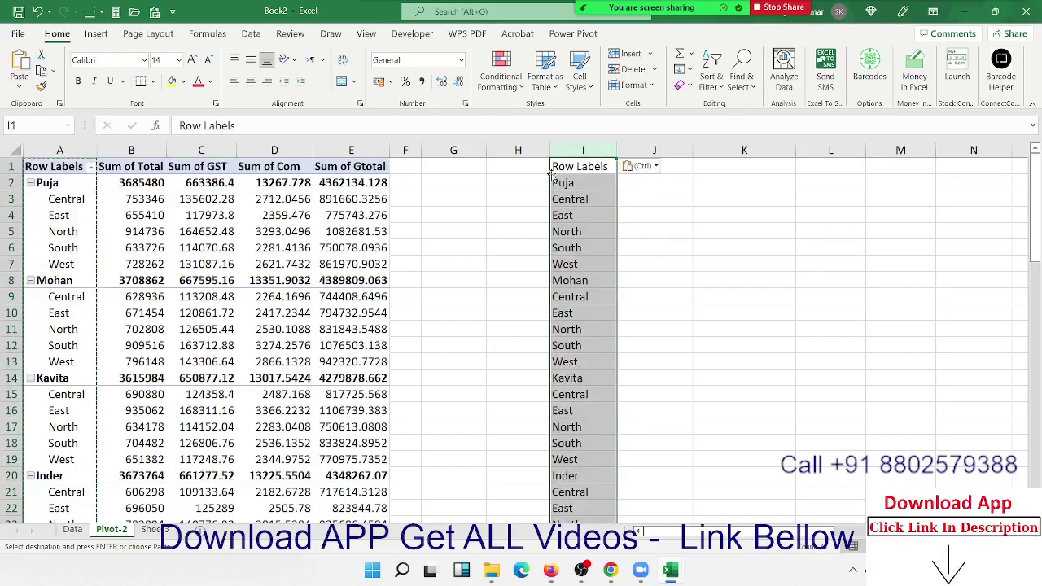
{"action": "left_click_drag", "start_coordinate": [560, 181], "coordinate": [568, 429]}
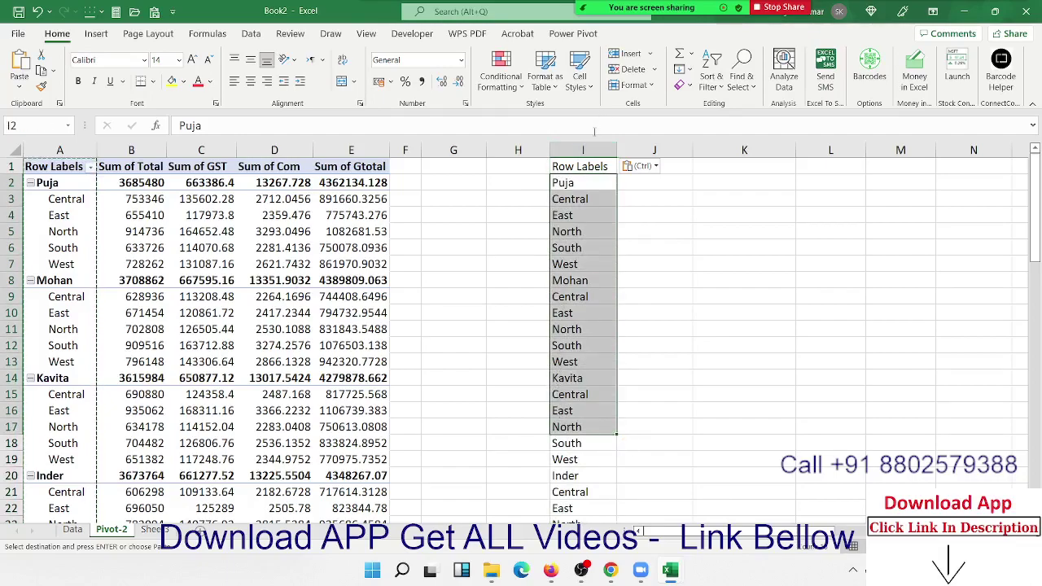
{"action": "left_click", "coordinate": [588, 152]}
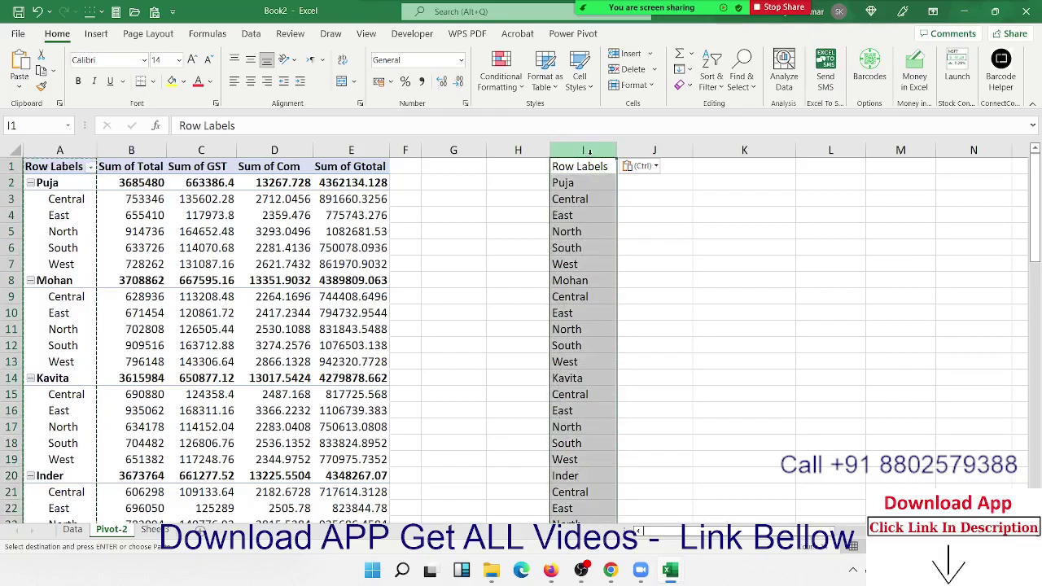
{"action": "key", "text": "Delete"}
{"action": "left_click", "coordinate": [586, 166]}
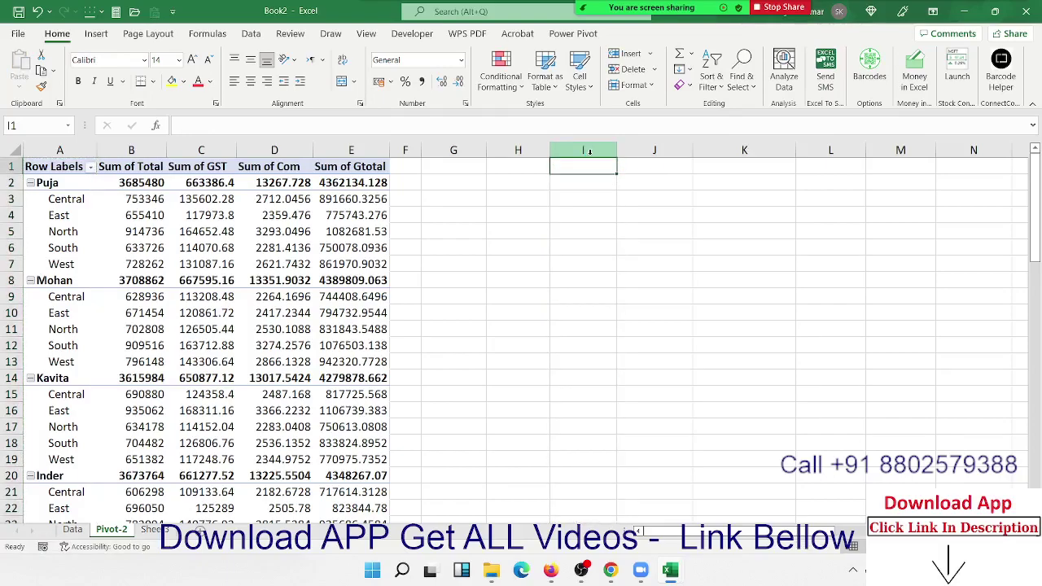
{"action": "type", "text": "Name"}
{"action": "key", "text": "Tab"}
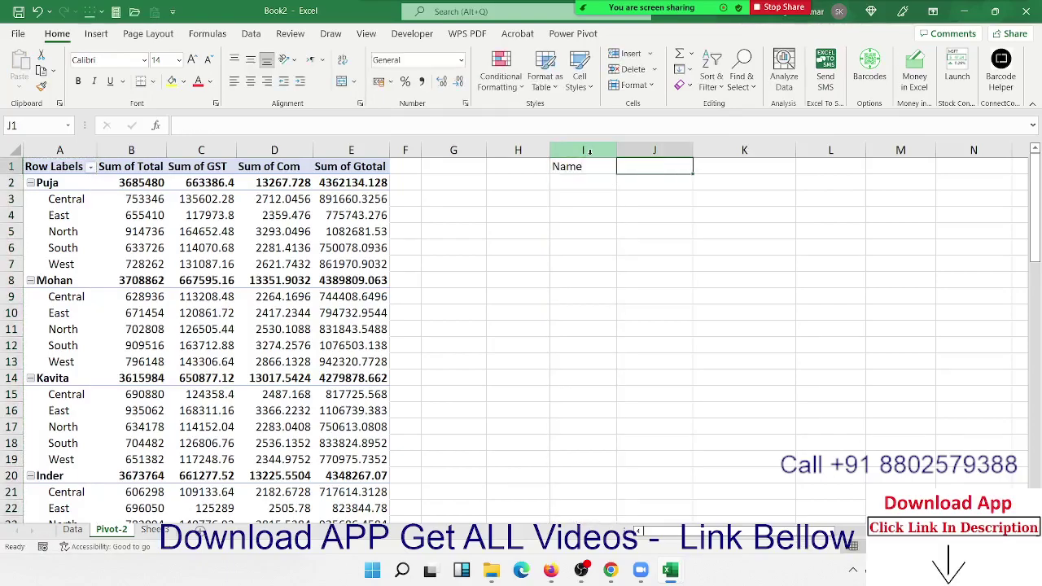
{"action": "type", "text": "City"}
{"action": "key", "text": "Return"}
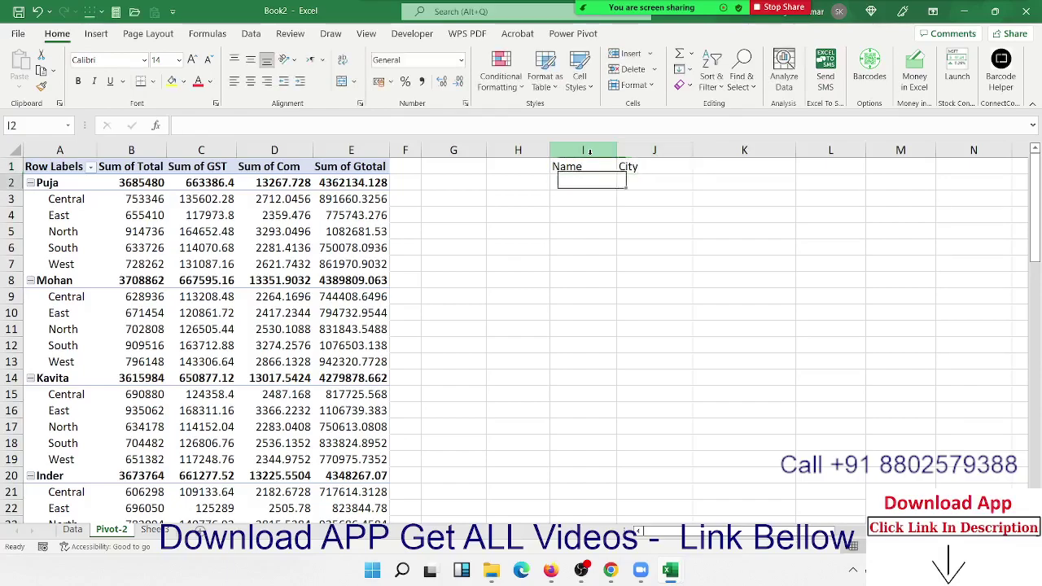
{"action": "key", "text": "Up"}
{"action": "key", "text": "Right"}
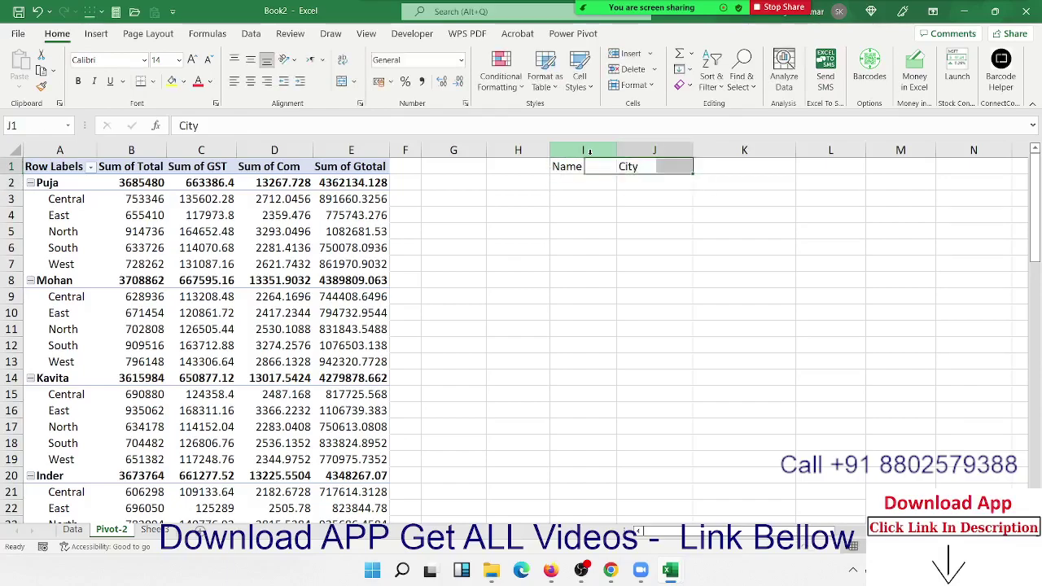
{"action": "type", "text": "Zone"}
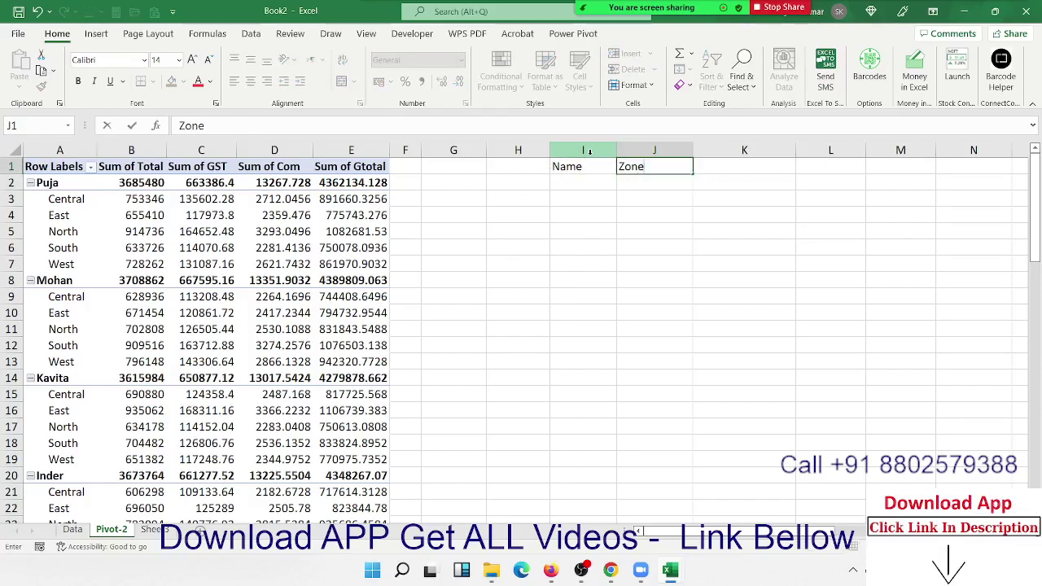
{"action": "key", "text": "Return"}
{"action": "key", "text": "Up"}
{"action": "key", "text": "Left"}
{"action": "key", "text": "Left"}
{"action": "key", "text": "Right"}
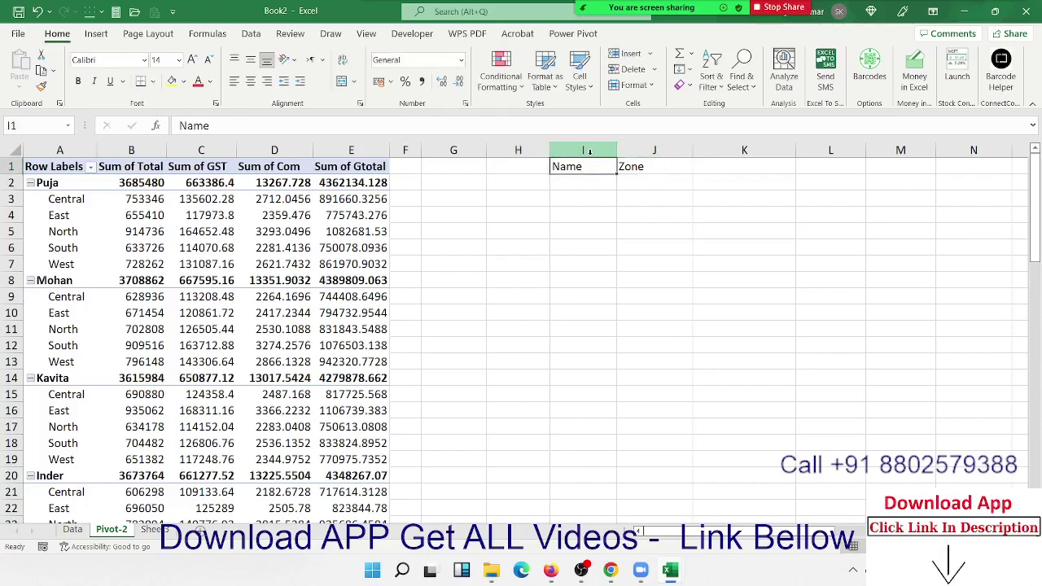
{"action": "key", "text": "shift+Right"}
{"action": "key", "text": "Delete"}
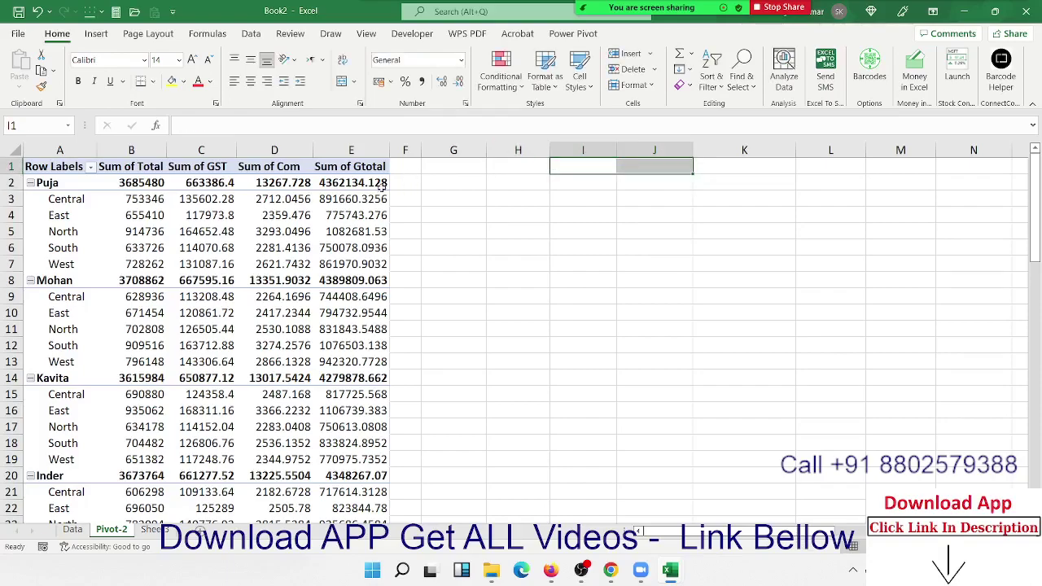
{"action": "left_click", "coordinate": [258, 234]}
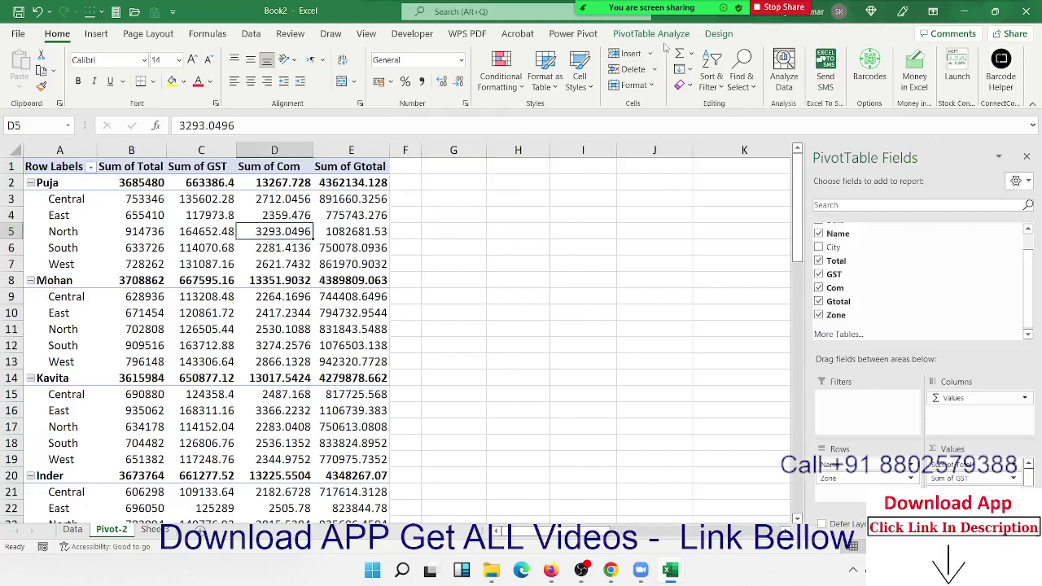
{"action": "left_click", "coordinate": [706, 37]}
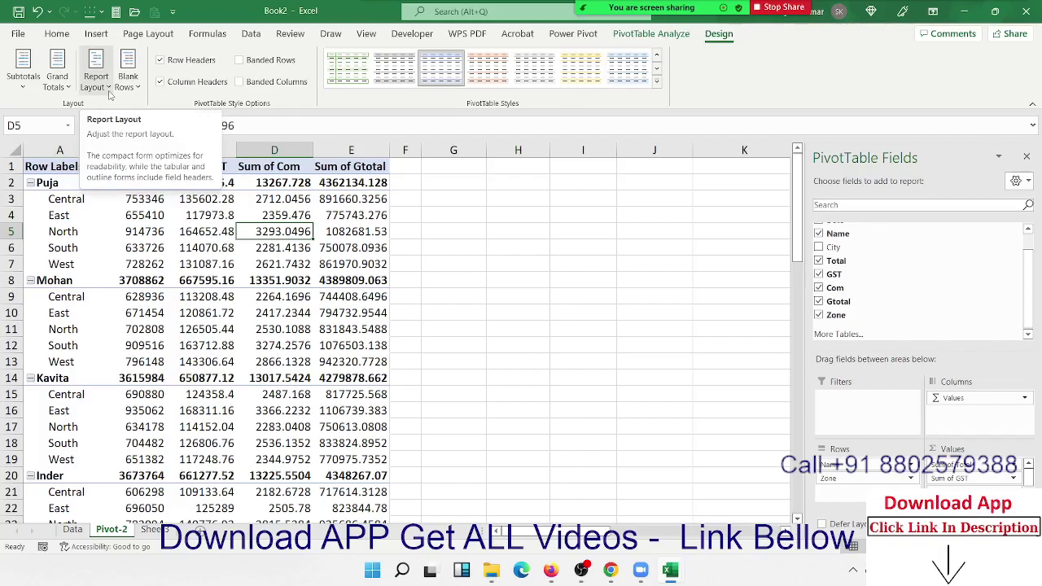
{"action": "left_click", "coordinate": [109, 95]}
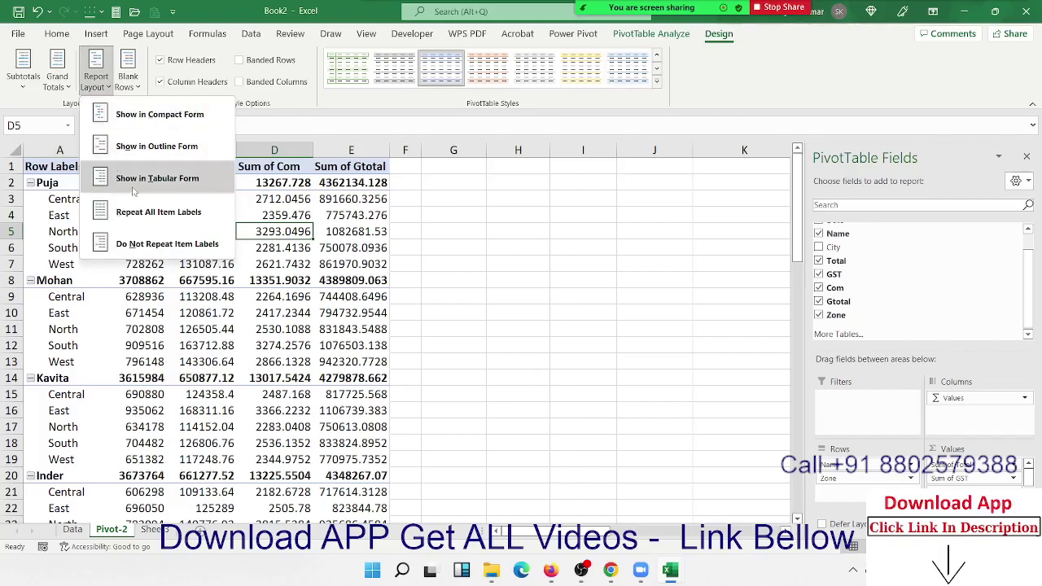
{"action": "left_click", "coordinate": [134, 188]}
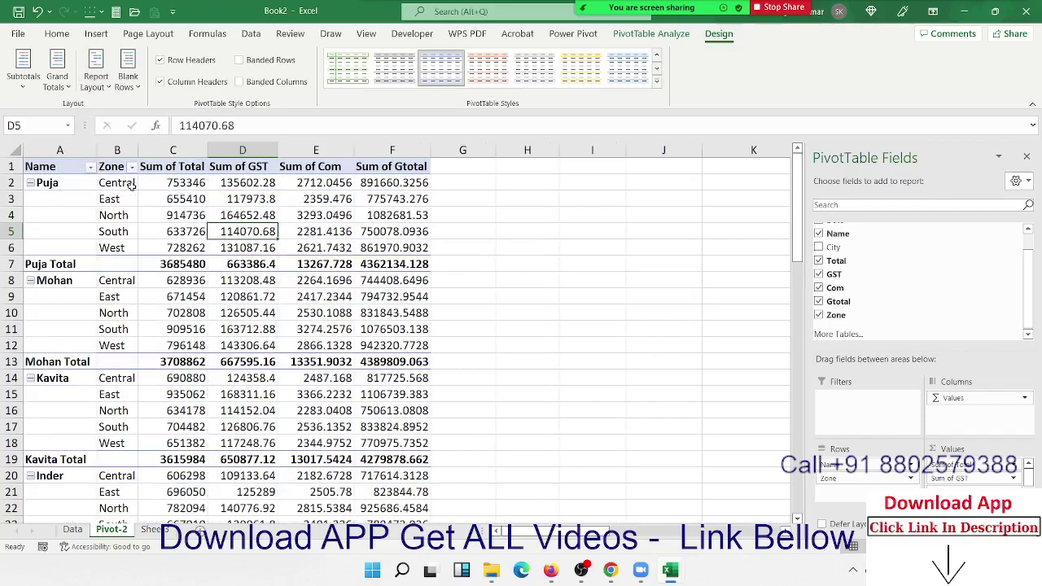
{"action": "scroll", "coordinate": [172, 300], "scroll_direction": "down", "scroll_amount": 2}
{"action": "scroll", "coordinate": [172, 300], "scroll_direction": "down", "scroll_amount": 14}
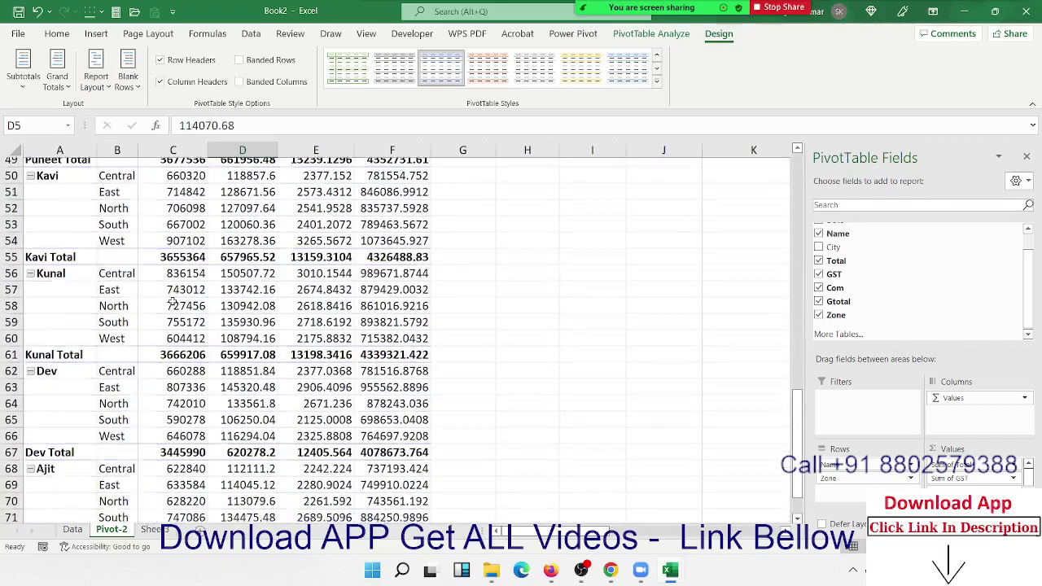
{"action": "scroll", "coordinate": [171, 300], "scroll_direction": "down", "scroll_amount": 4}
{"action": "scroll", "coordinate": [172, 300], "scroll_direction": "up", "scroll_amount": 20}
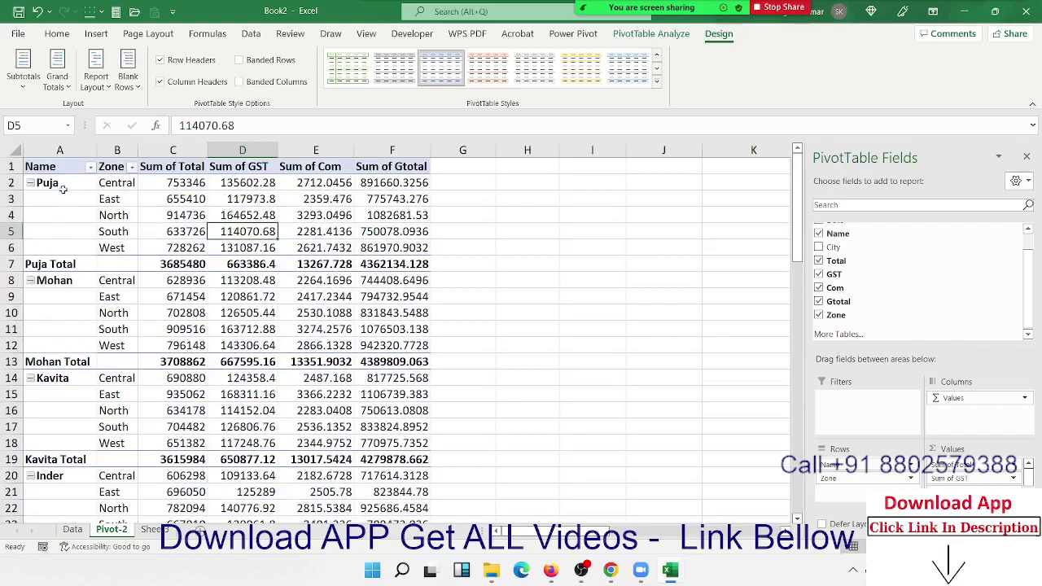
{"action": "left_click", "coordinate": [66, 265]}
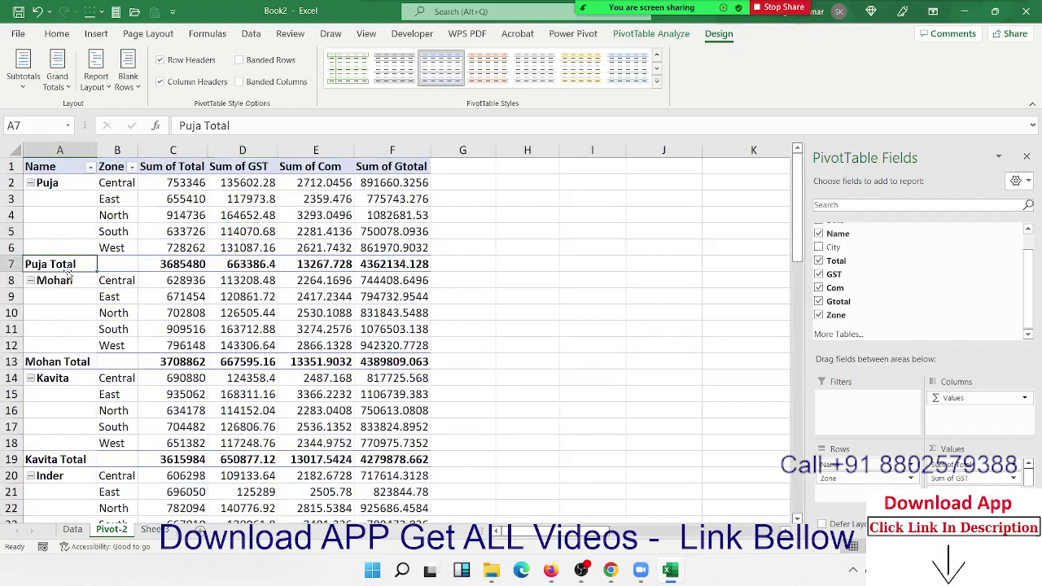
{"action": "left_click", "coordinate": [173, 267]}
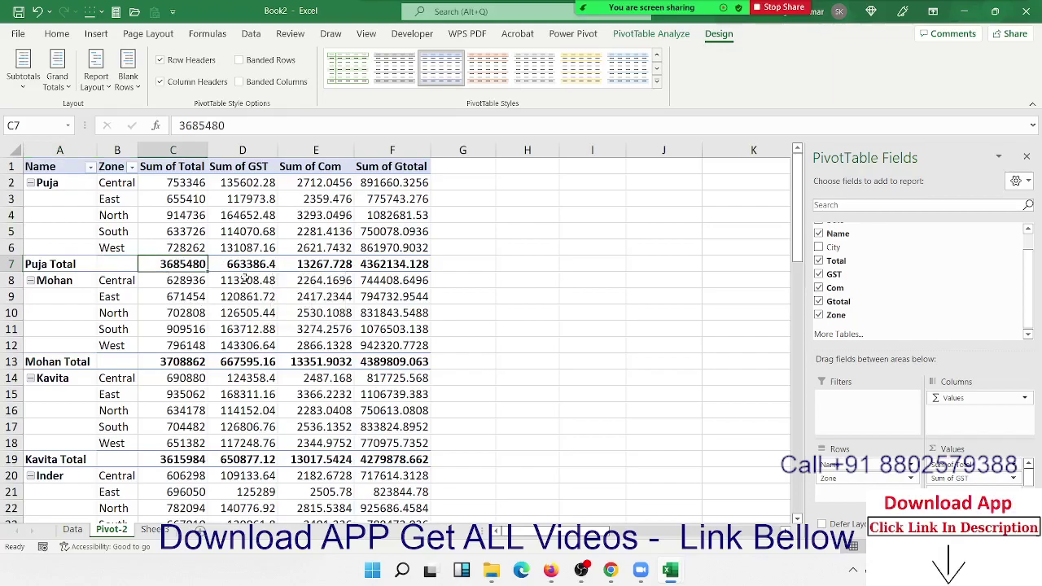
Step: Turn off the Name subtotals, toggling them back on and off, then select column A's blank cells
{"action": "right_click", "coordinate": [63, 268]}
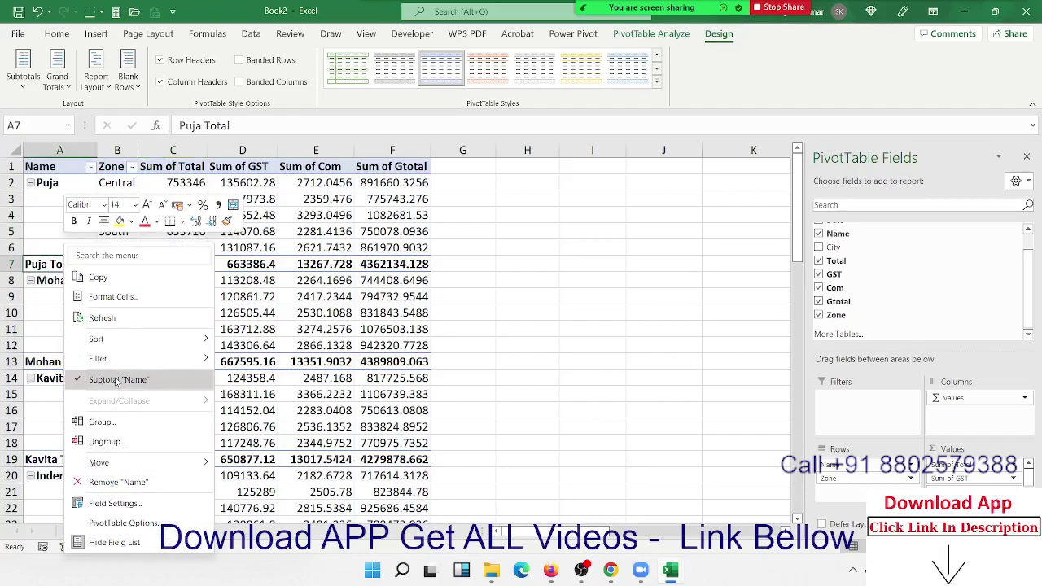
{"action": "left_click", "coordinate": [94, 380]}
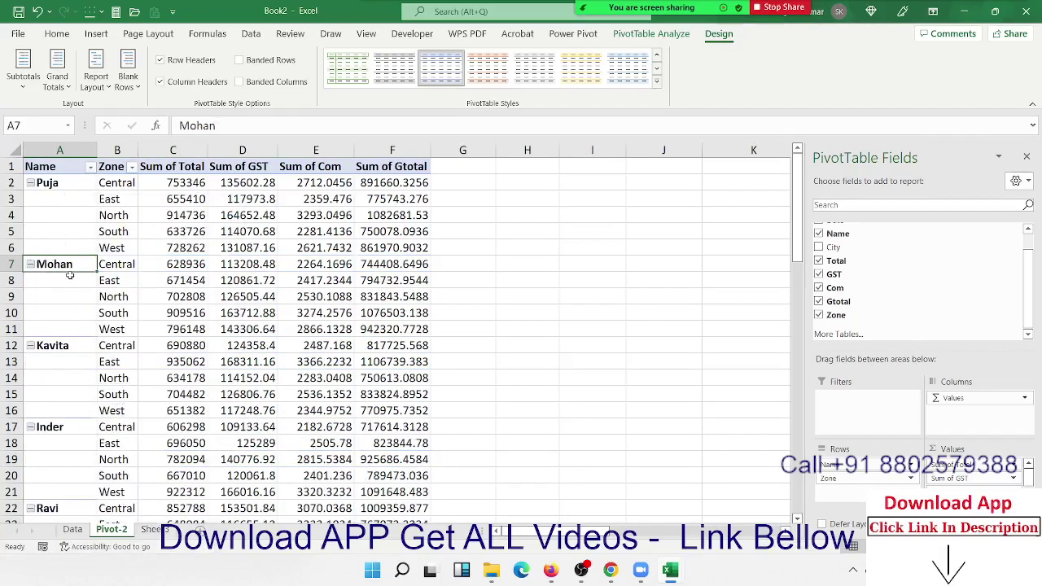
{"action": "right_click", "coordinate": [70, 236]}
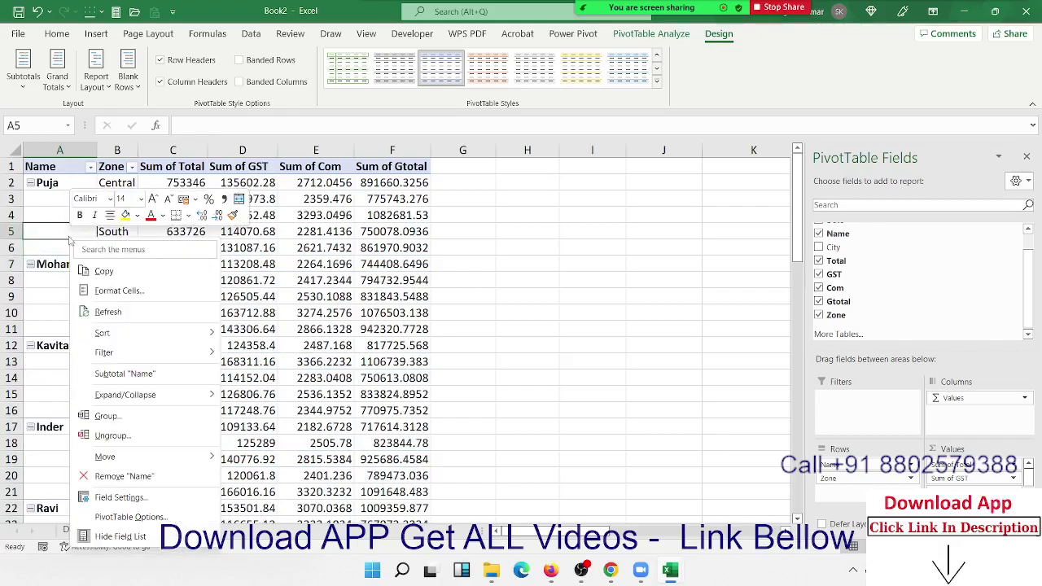
{"action": "left_click", "coordinate": [97, 382]}
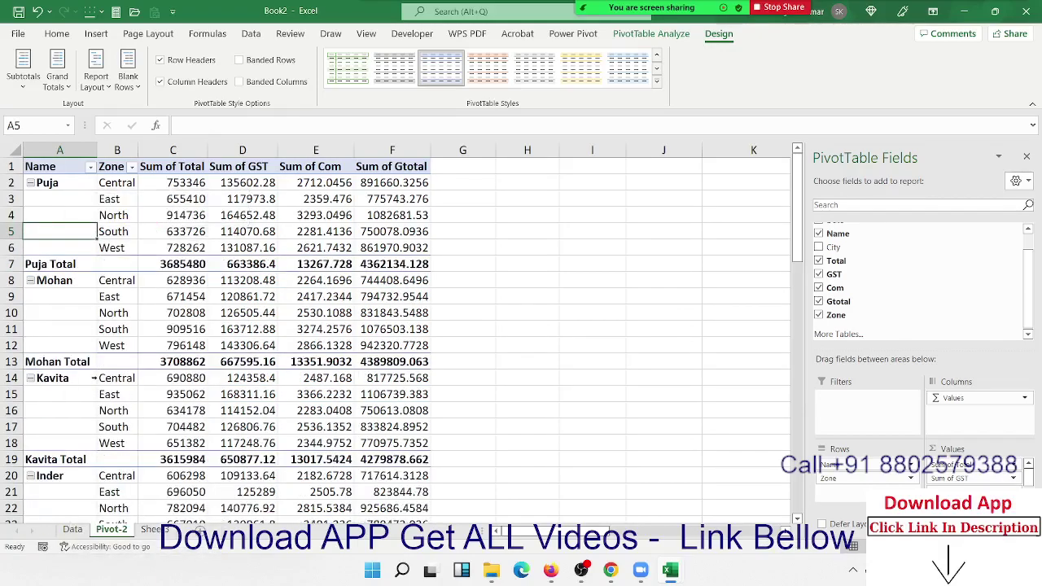
{"action": "right_click", "coordinate": [71, 263]}
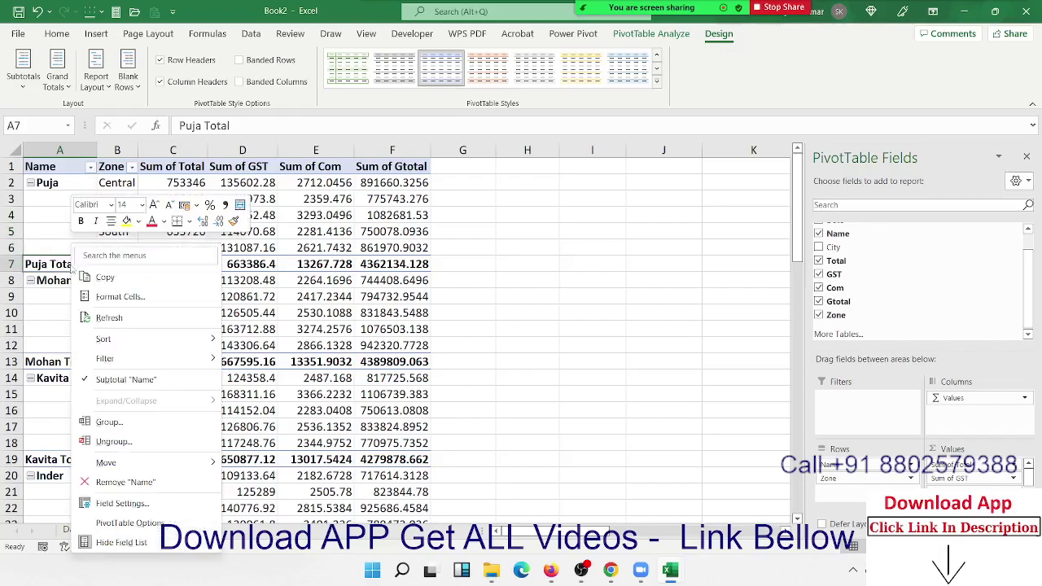
{"action": "left_click", "coordinate": [85, 381]}
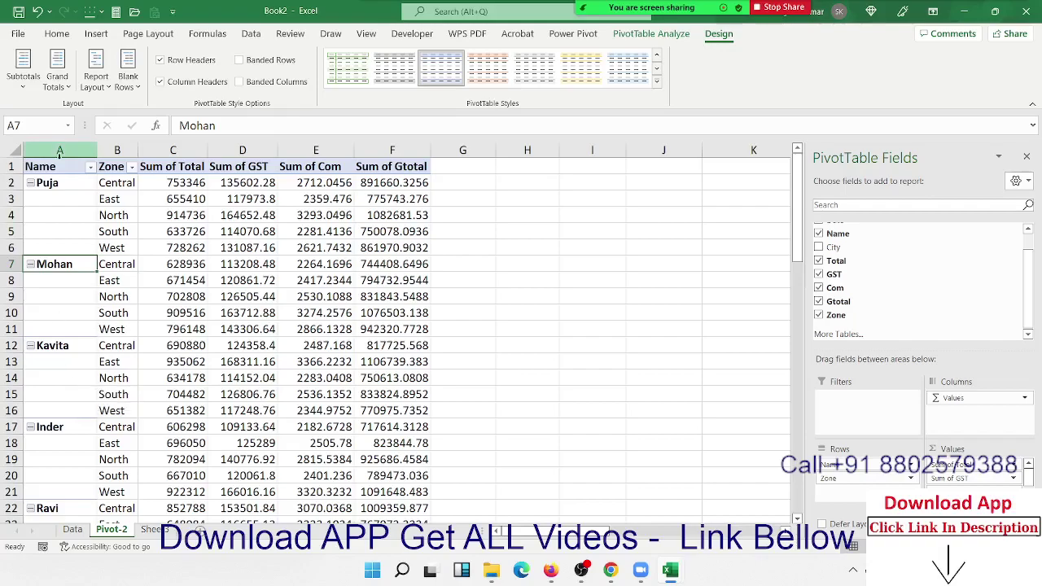
{"action": "left_click_drag", "start_coordinate": [69, 184], "coordinate": [55, 500]}
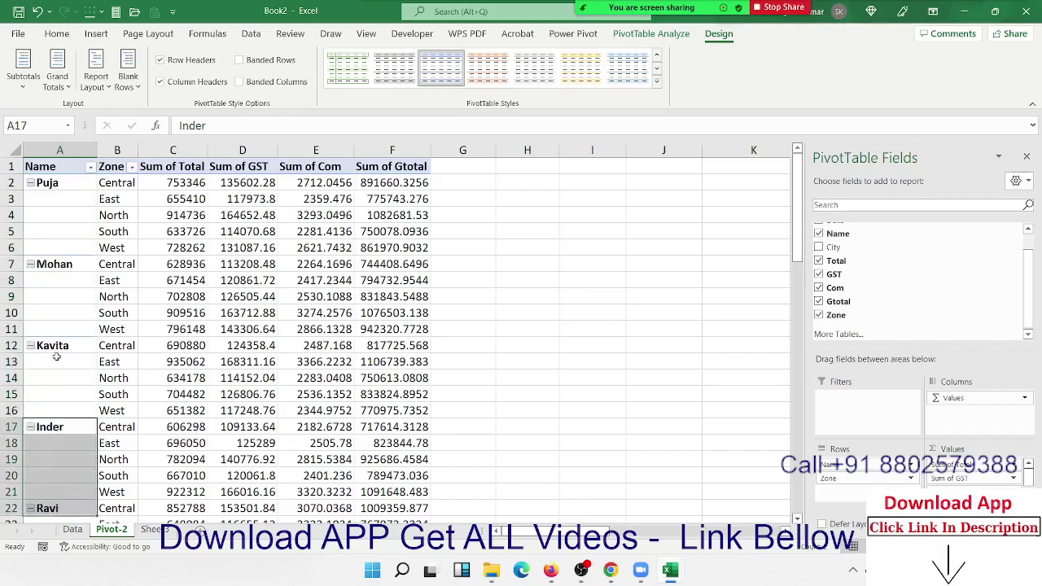
{"action": "left_click", "coordinate": [60, 173]}
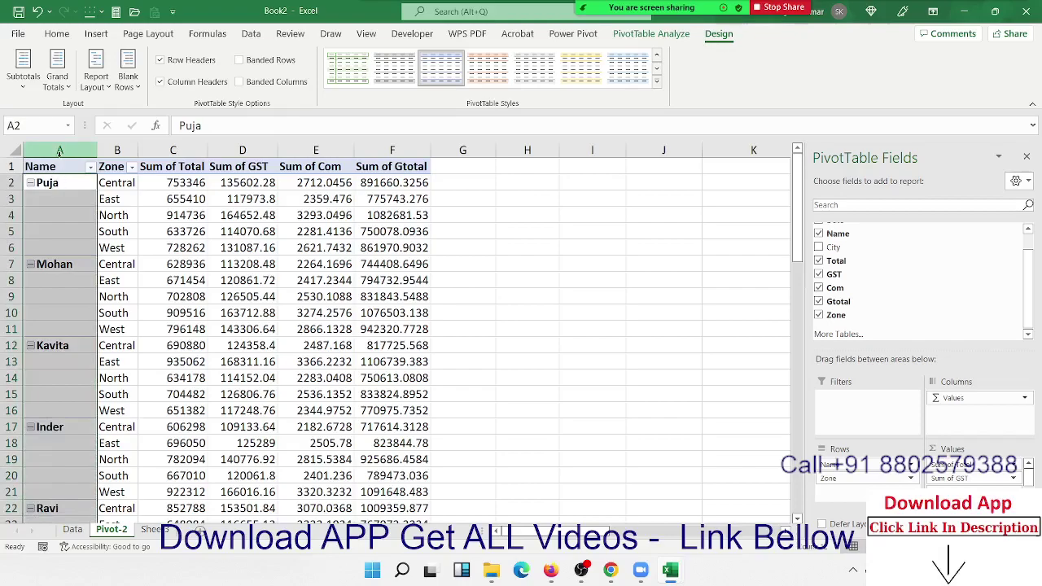
{"action": "left_click", "coordinate": [71, 167]}
{"action": "left_click", "coordinate": [90, 167]}
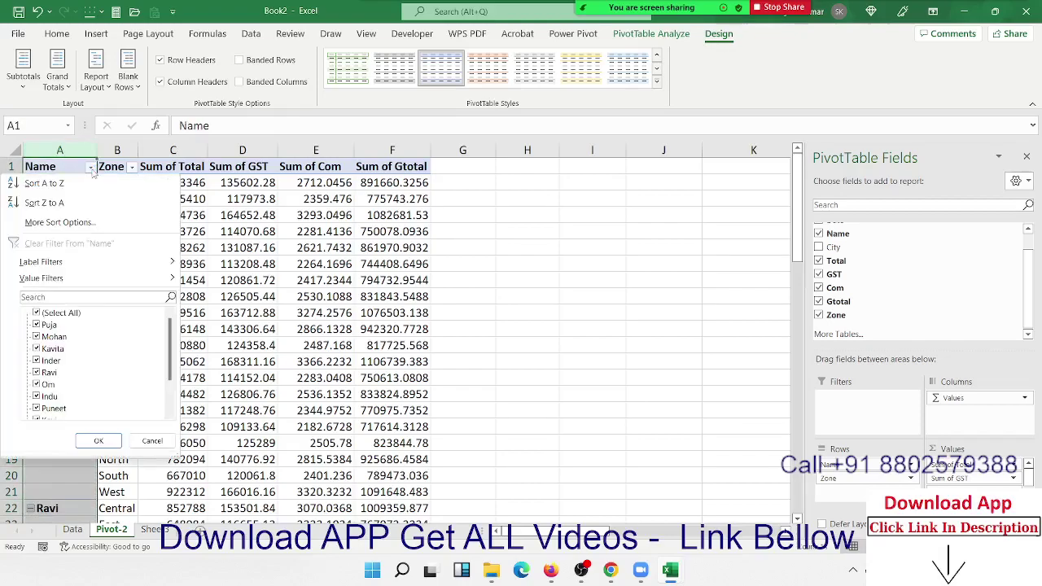
{"action": "left_click", "coordinate": [42, 312]}
{"action": "left_click", "coordinate": [42, 317]}
{"action": "left_click", "coordinate": [37, 324]}
{"action": "left_click", "coordinate": [98, 442]}
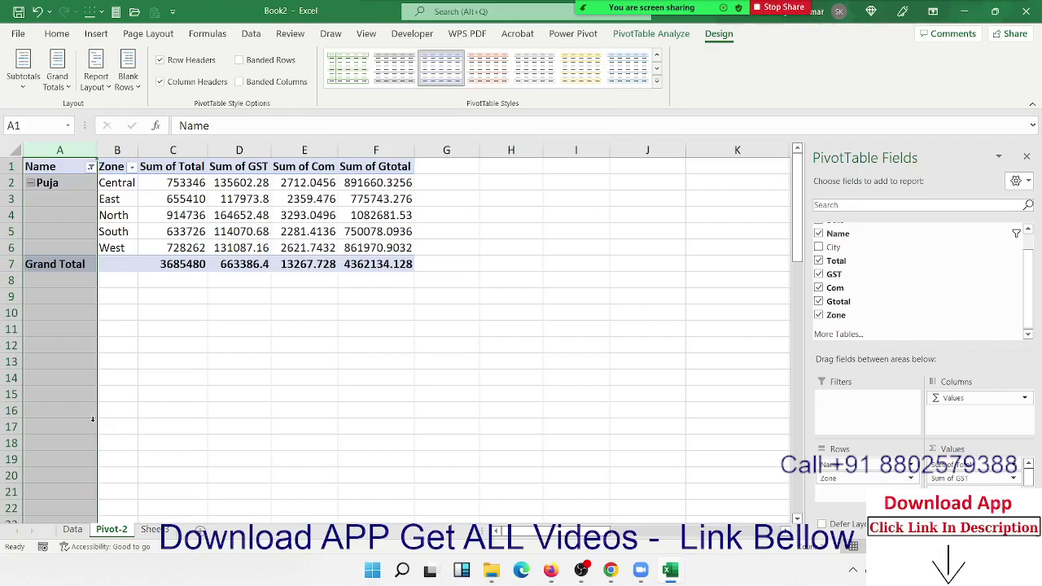
{"action": "key", "text": "ctrl+z"}
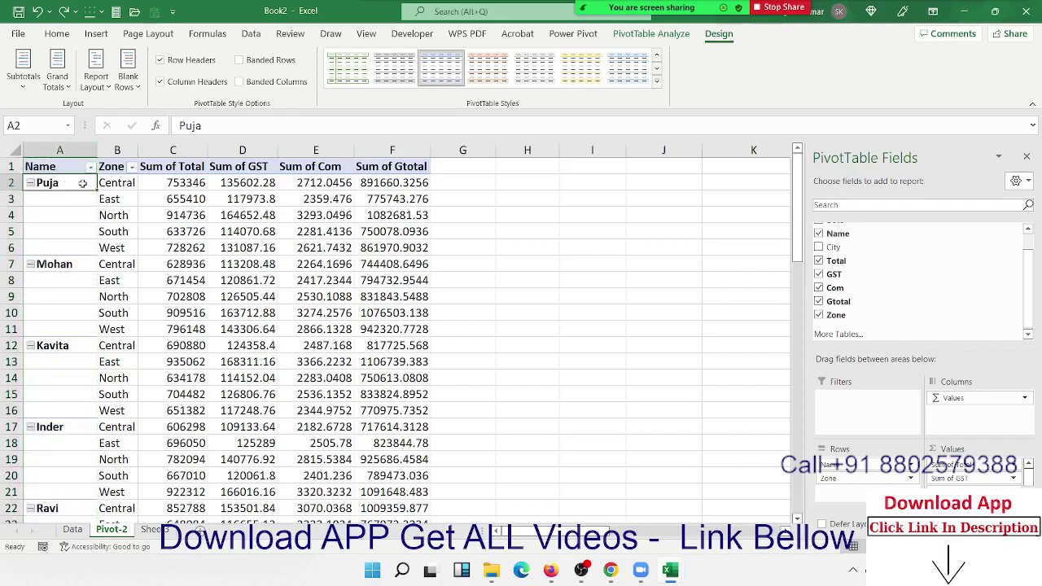
Step: Set the Report Layout to Repeat All Item Labels so every zone row shows its name
{"action": "mouse_move", "coordinate": [58, 183]}
{"action": "left_mouse_down"}
{"action": "mouse_move", "coordinate": [114, 183]}
{"action": "mouse_move", "coordinate": [84, 230]}
{"action": "left_mouse_up"}
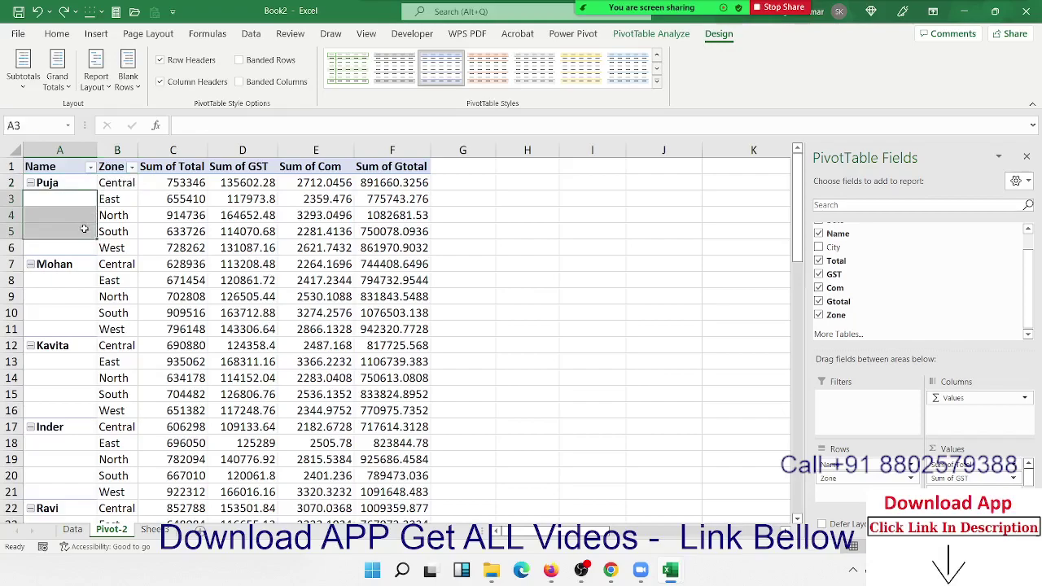
{"action": "left_click", "coordinate": [99, 90]}
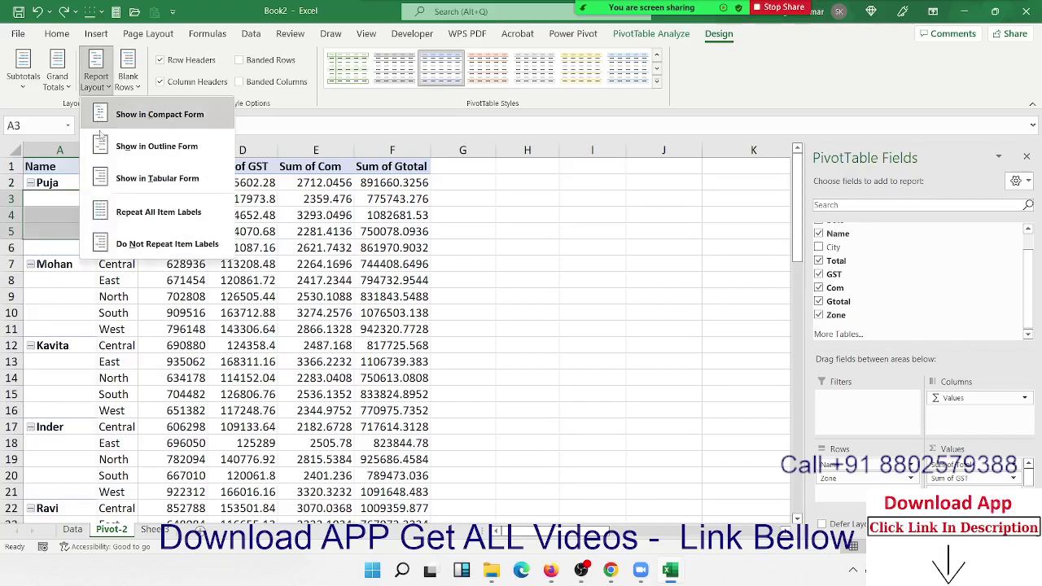
{"action": "left_click", "coordinate": [130, 214]}
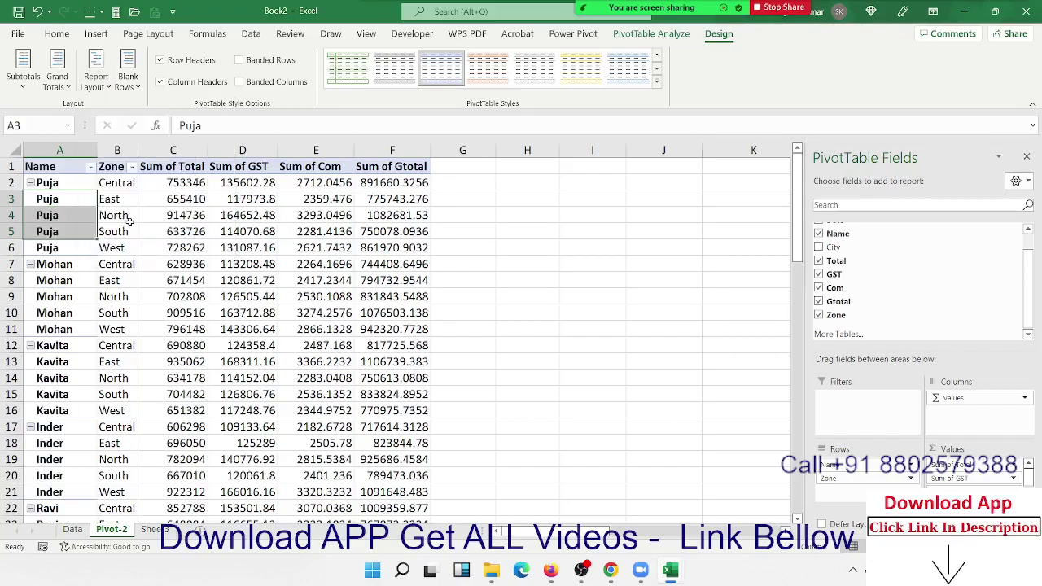
{"action": "scroll", "coordinate": [86, 352], "scroll_direction": "down", "scroll_amount": 7}
{"action": "scroll", "coordinate": [86, 351], "scroll_direction": "down", "scroll_amount": 10}
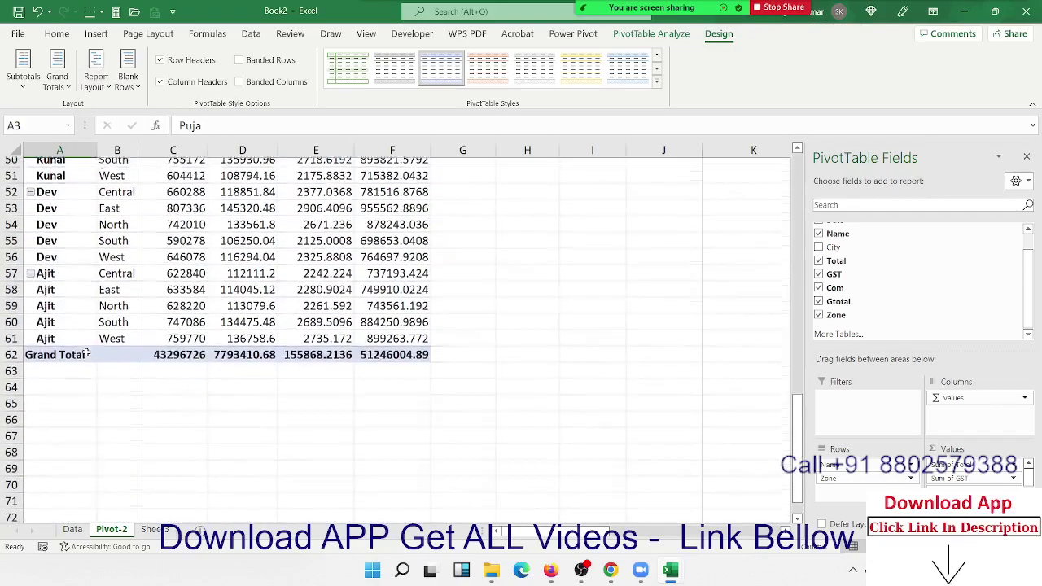
{"action": "scroll", "coordinate": [87, 352], "scroll_direction": "down", "scroll_amount": 3}
{"action": "scroll", "coordinate": [86, 352], "scroll_direction": "up", "scroll_amount": 9}
{"action": "scroll", "coordinate": [87, 352], "scroll_direction": "up", "scroll_amount": 11}
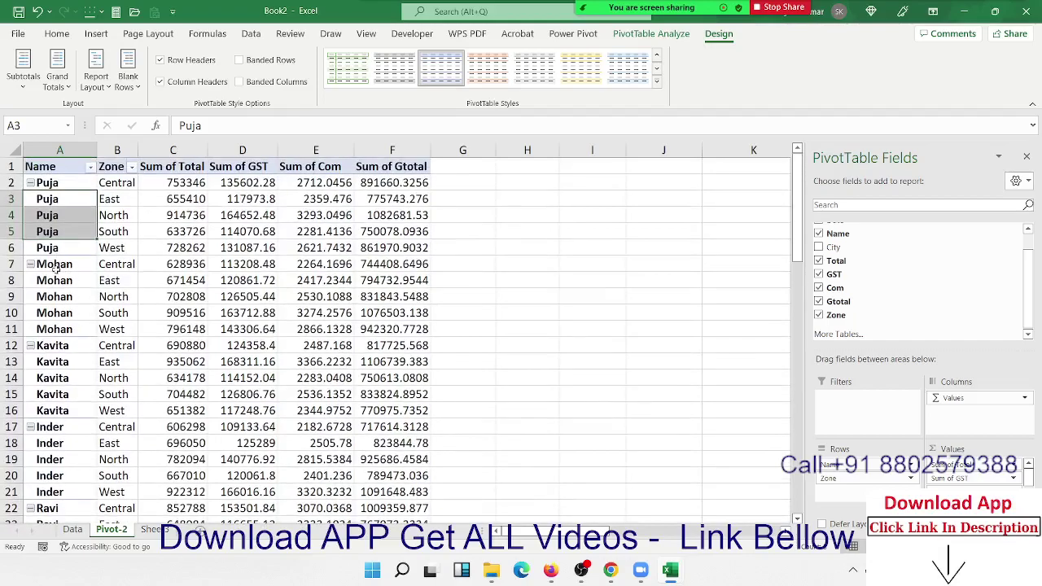
Step: Insert a blank line after each name group, inspect the separators, then remove them
{"action": "left_click", "coordinate": [128, 89]}
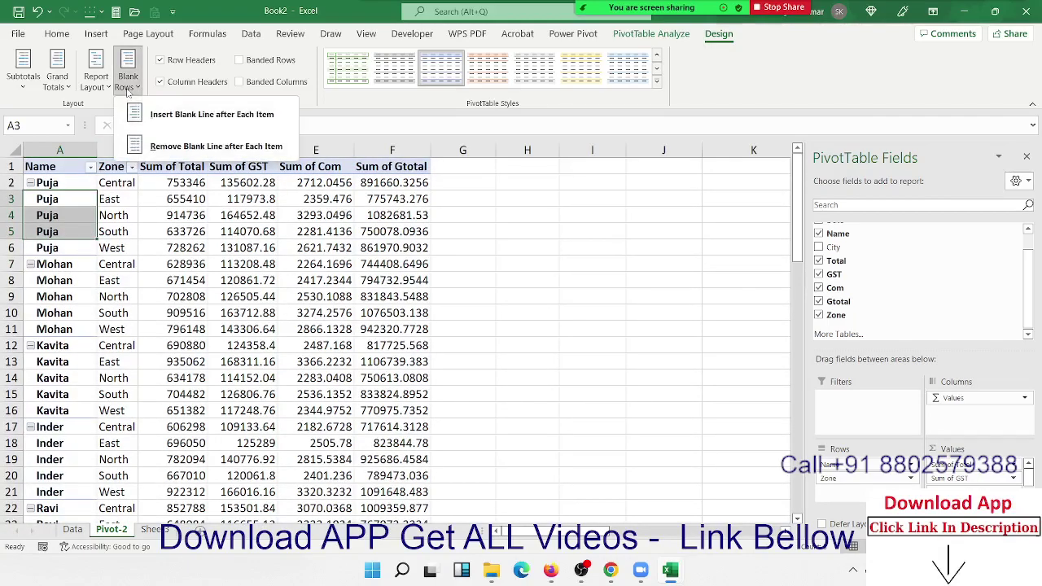
{"action": "left_click", "coordinate": [143, 115]}
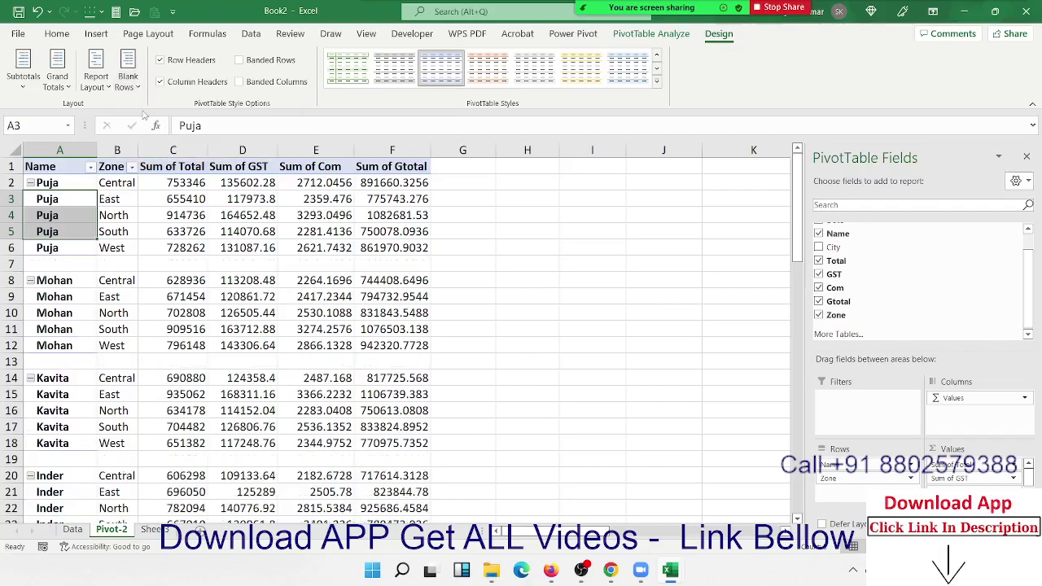
{"action": "left_click", "coordinate": [67, 249]}
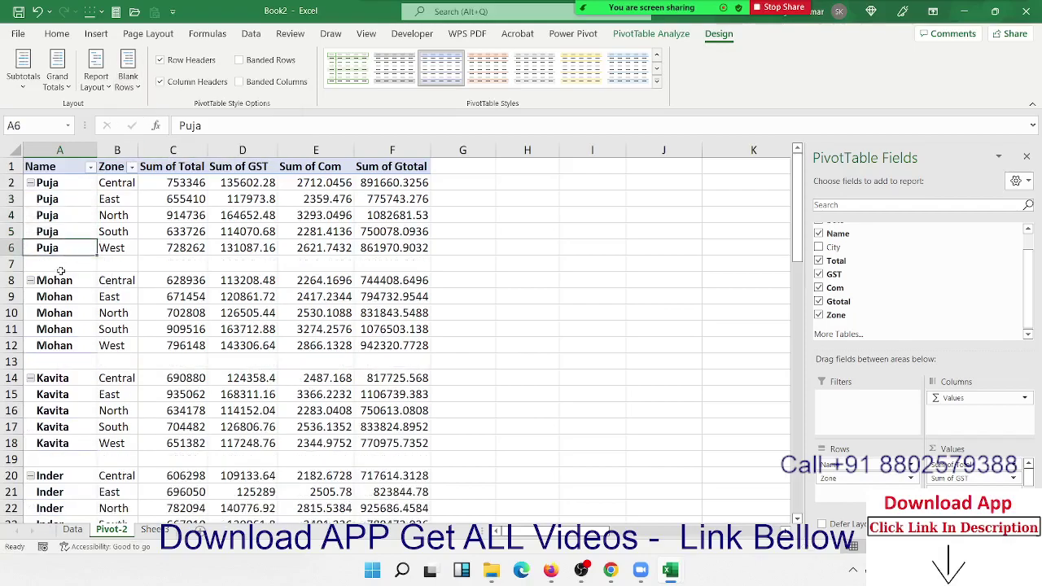
{"action": "left_click", "coordinate": [75, 348]}
{"action": "left_click", "coordinate": [81, 365]}
{"action": "scroll", "coordinate": [79, 403], "scroll_direction": "down", "scroll_amount": 3}
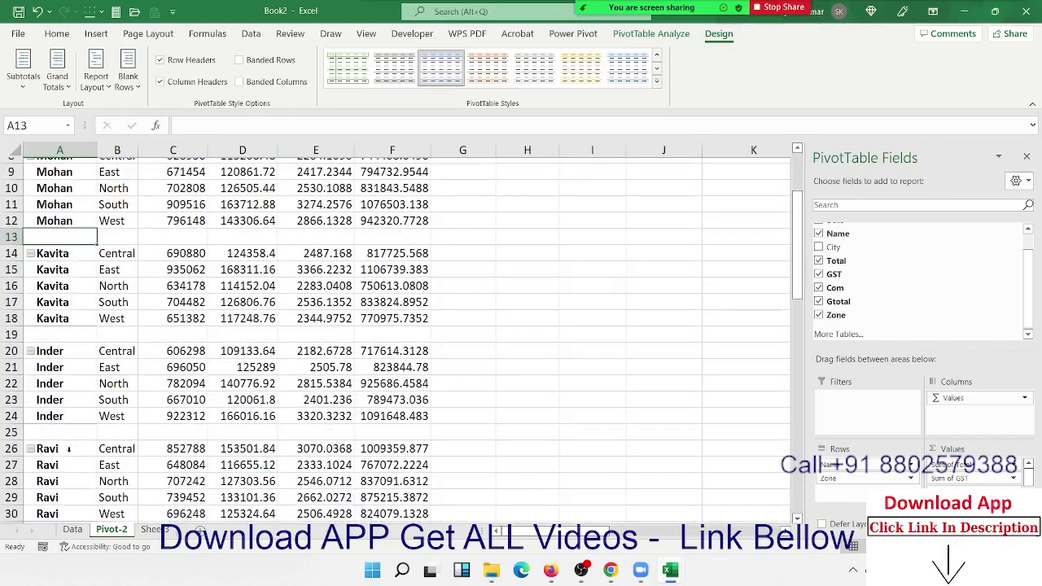
{"action": "scroll", "coordinate": [75, 423], "scroll_direction": "down", "scroll_amount": 10}
{"action": "scroll", "coordinate": [69, 447], "scroll_direction": "down", "scroll_amount": 6}
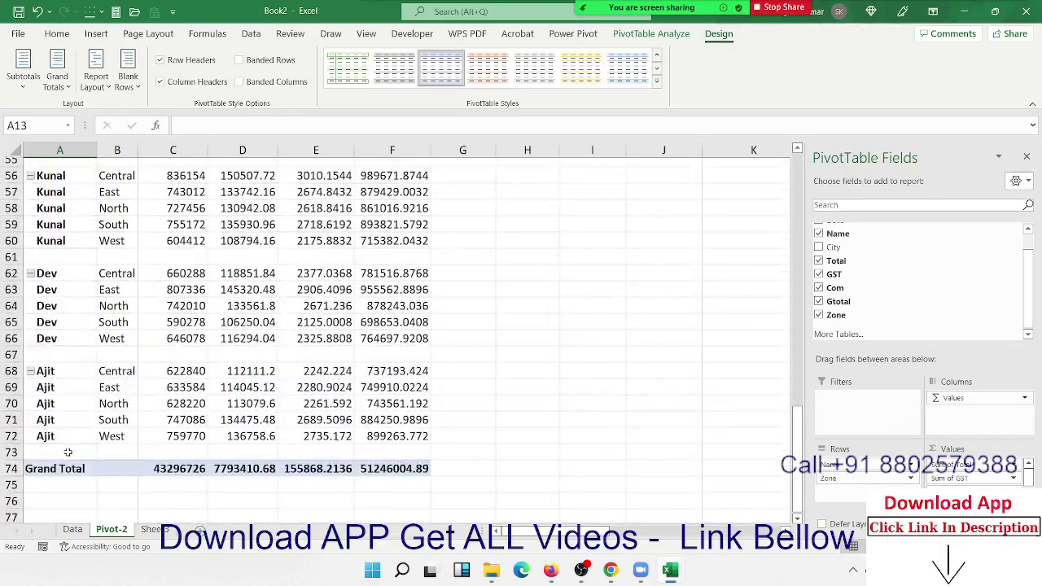
{"action": "scroll", "coordinate": [69, 443], "scroll_direction": "up", "scroll_amount": 15}
{"action": "scroll", "coordinate": [65, 432], "scroll_direction": "up", "scroll_amount": 4}
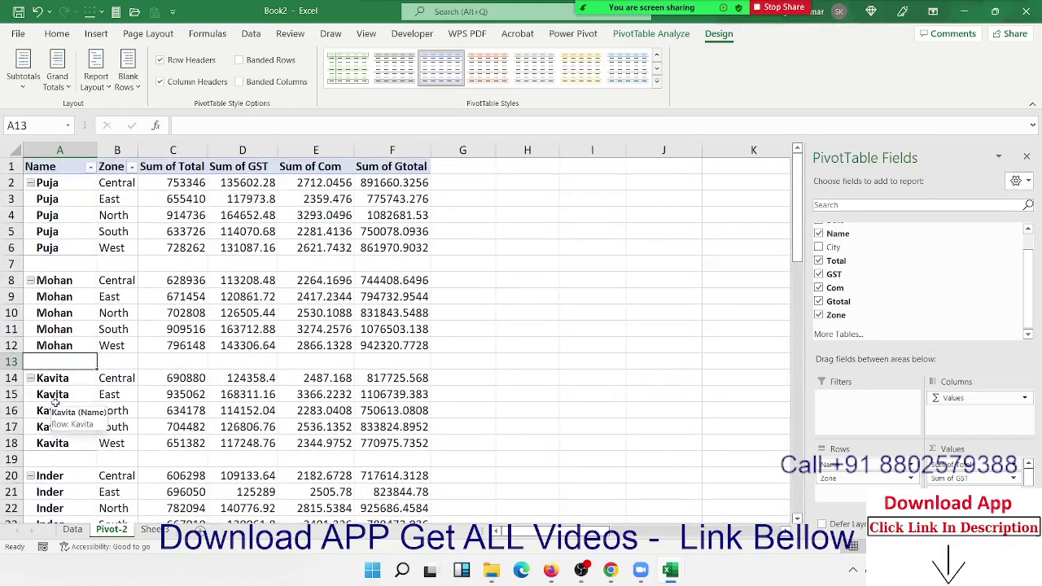
{"action": "left_click", "coordinate": [130, 80]}
{"action": "left_click", "coordinate": [152, 144]}
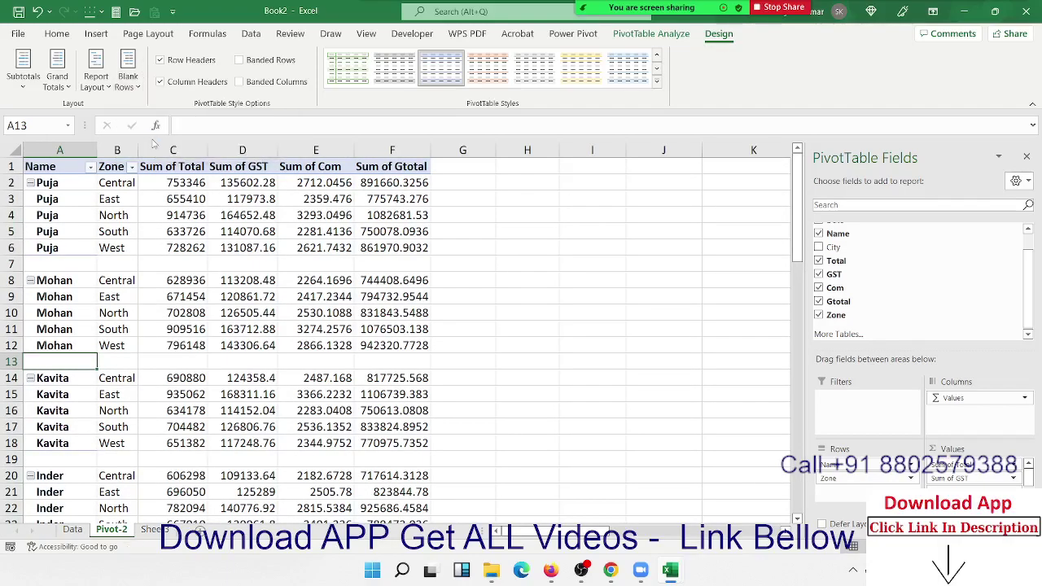
Step: Set the Report Layout to Do Not Repeat Item Labels and select cells A2:A6
{"action": "left_click", "coordinate": [104, 91]}
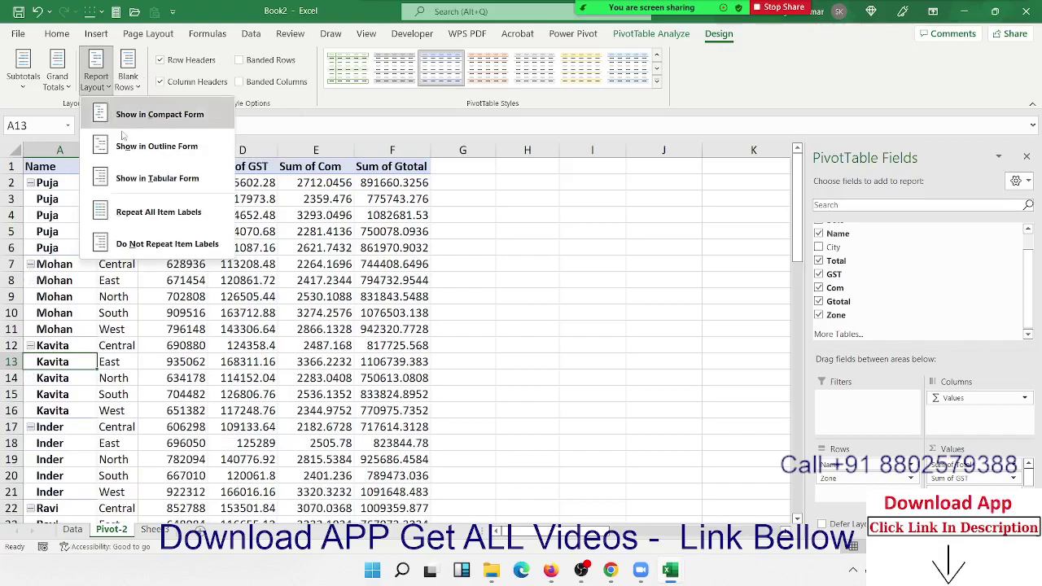
{"action": "left_click", "coordinate": [149, 245]}
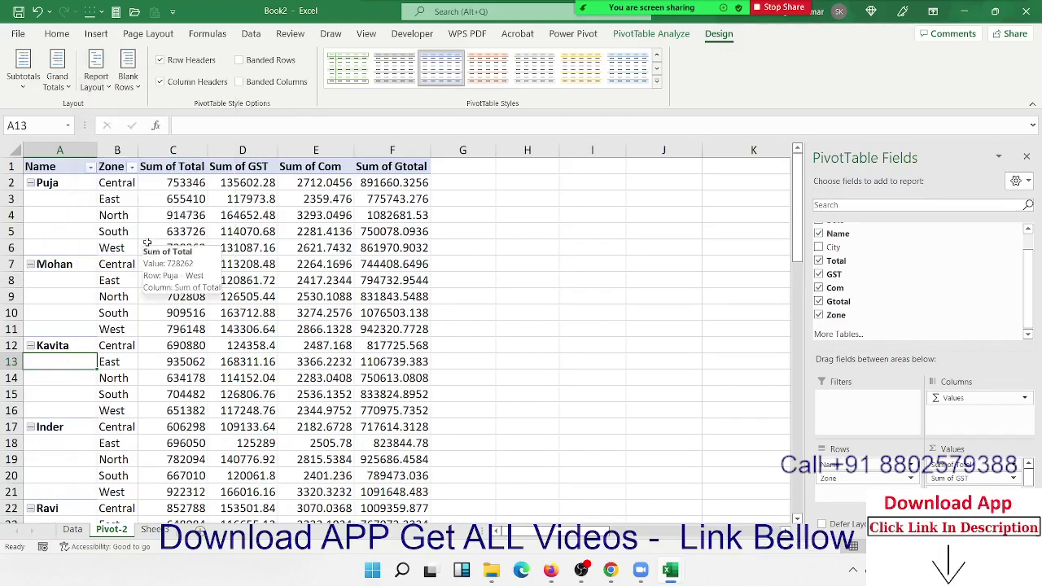
{"action": "left_click", "coordinate": [74, 185]}
{"action": "left_click_drag", "start_coordinate": [74, 186], "coordinate": [75, 245]}
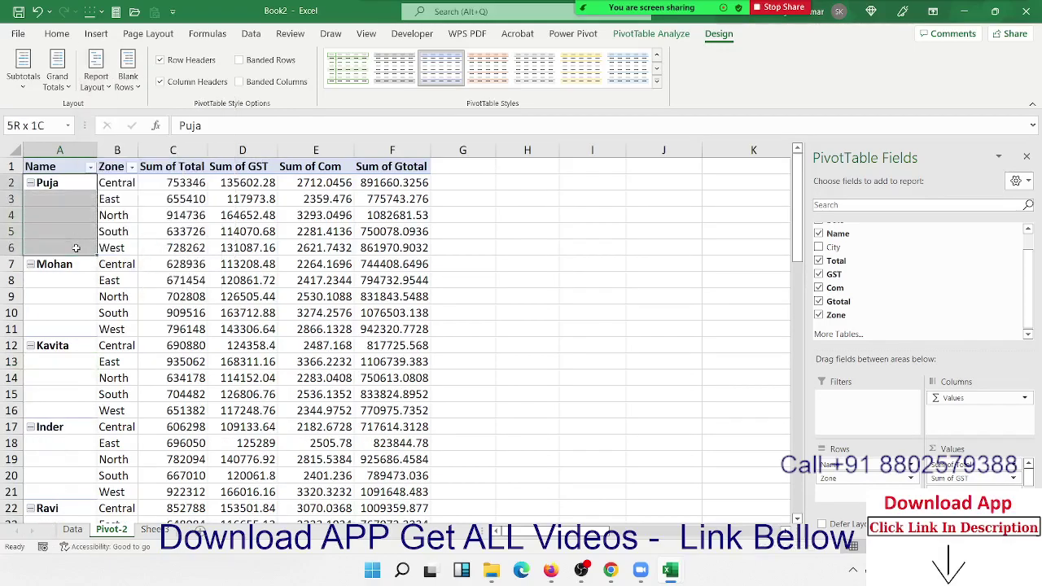
{"action": "left_click", "coordinate": [59, 36]}
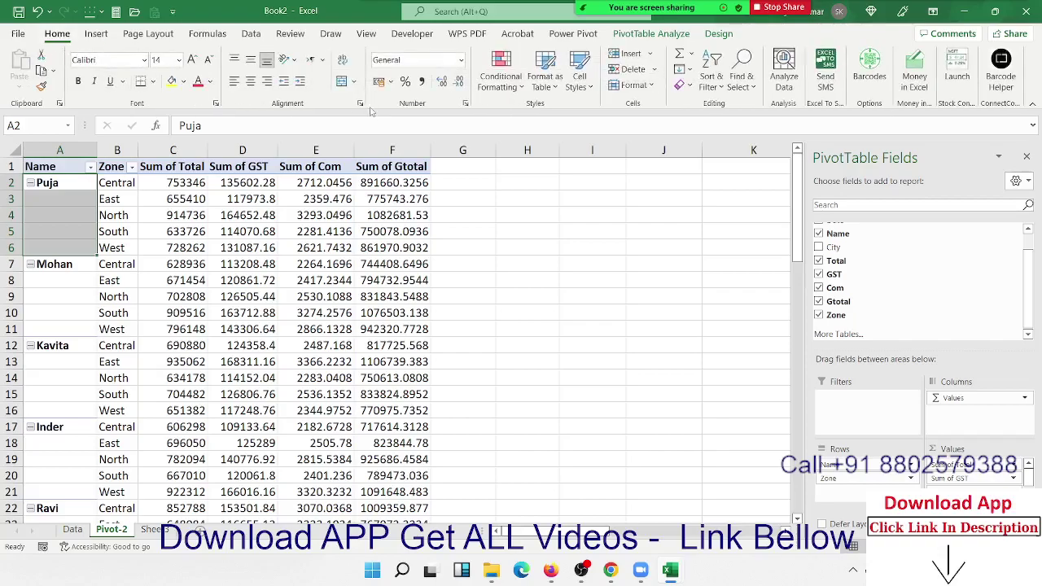
Step: Tick 'Merge and center cells with labels' in PivotTable Options so each Name spans its Zone rows
{"action": "left_click", "coordinate": [342, 83]}
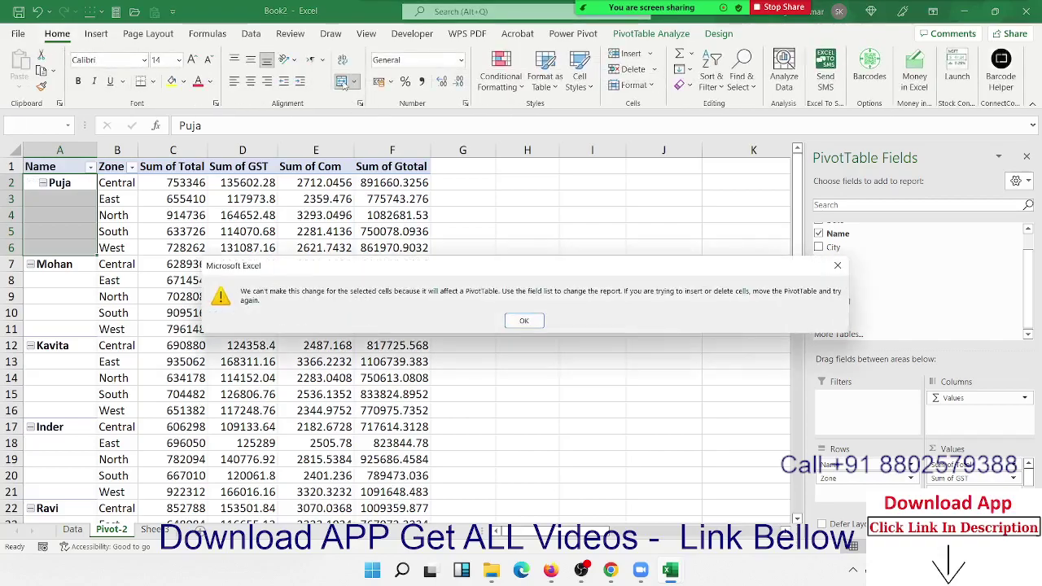
{"action": "left_click", "coordinate": [525, 321]}
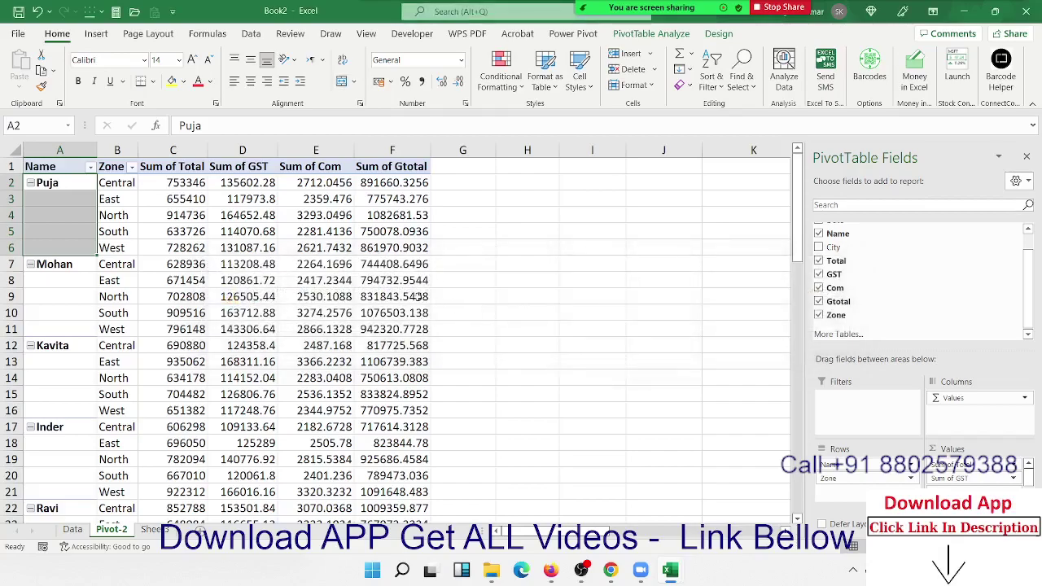
{"action": "right_click", "coordinate": [92, 214]}
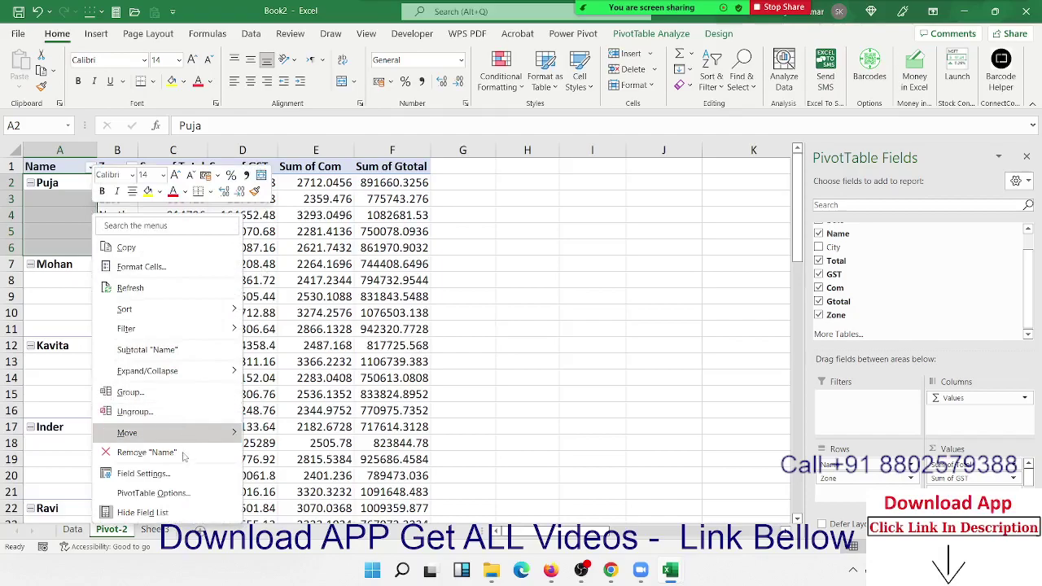
{"action": "left_click", "coordinate": [179, 494]}
{"action": "left_click_drag", "start_coordinate": [190, 223], "coordinate": [460, 153]}
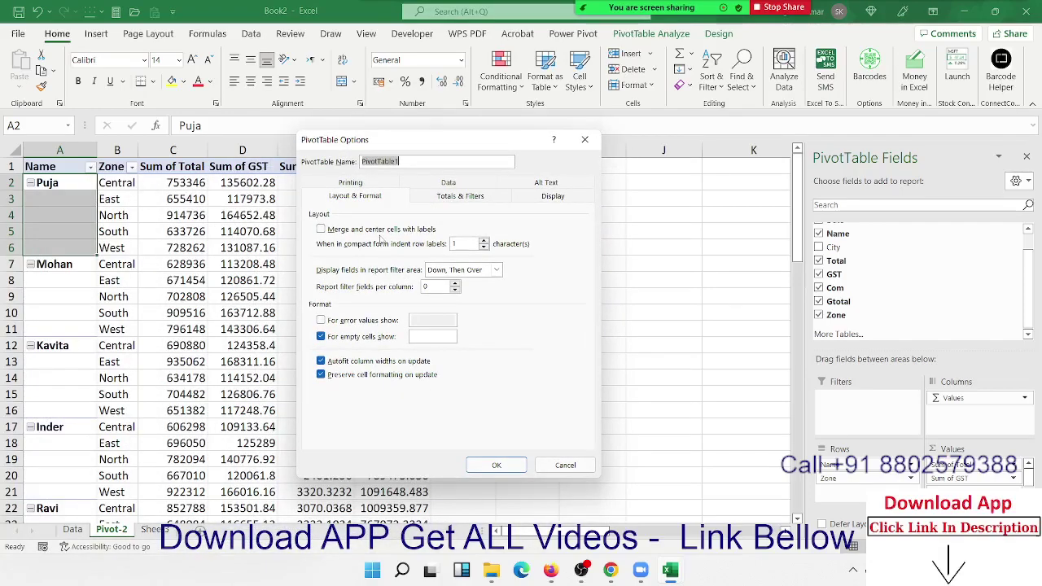
{"action": "left_click", "coordinate": [381, 230]}
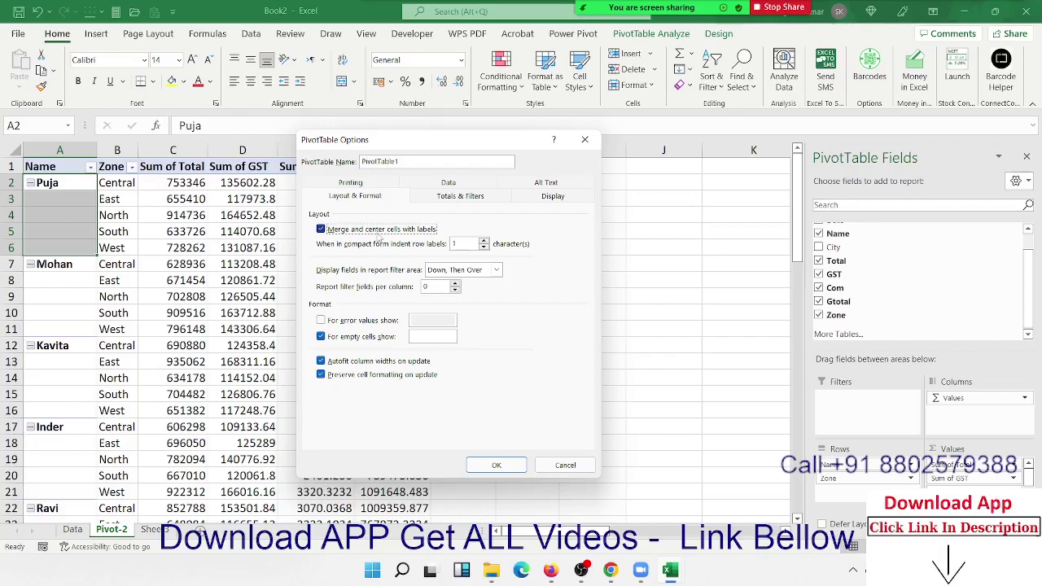
{"action": "left_click", "coordinate": [494, 465]}
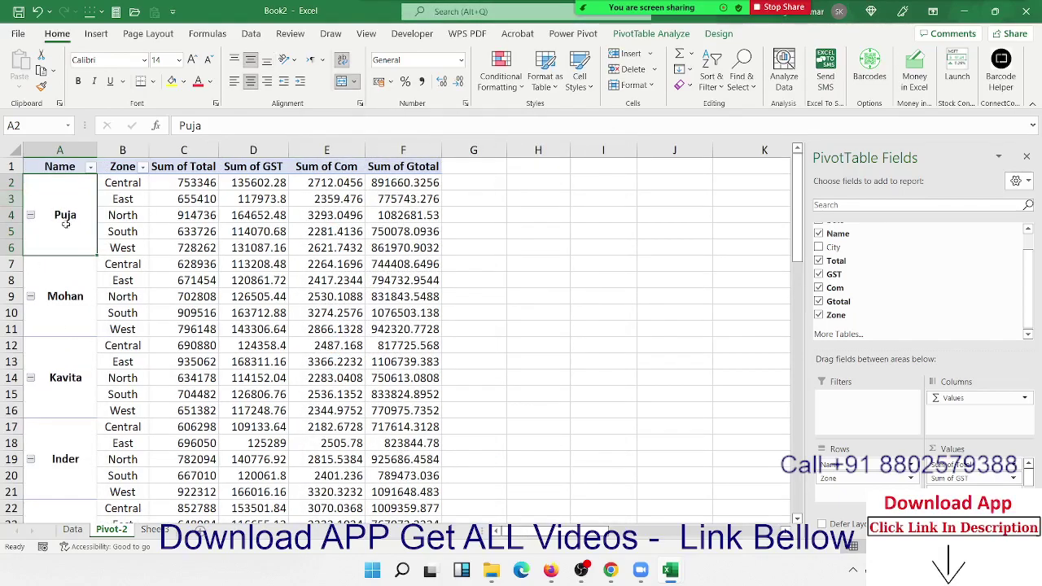
{"action": "left_click", "coordinate": [77, 299]}
{"action": "left_click", "coordinate": [87, 399]}
{"action": "left_click", "coordinate": [88, 455]}
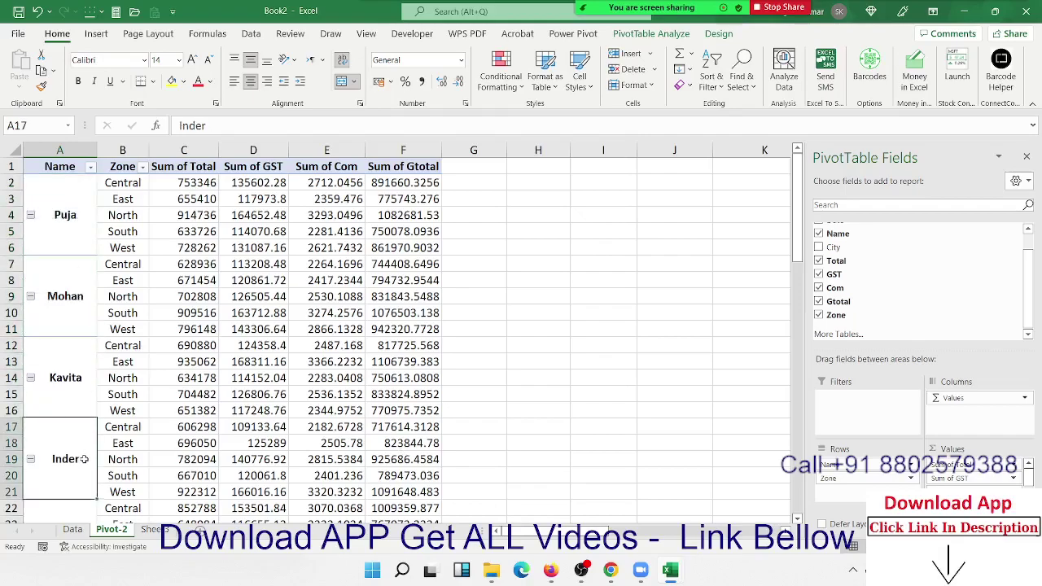
{"action": "scroll", "coordinate": [70, 326], "scroll_direction": "down", "scroll_amount": 2}
{"action": "scroll", "coordinate": [70, 322], "scroll_direction": "down", "scroll_amount": 4}
{"action": "left_click", "coordinate": [73, 200]}
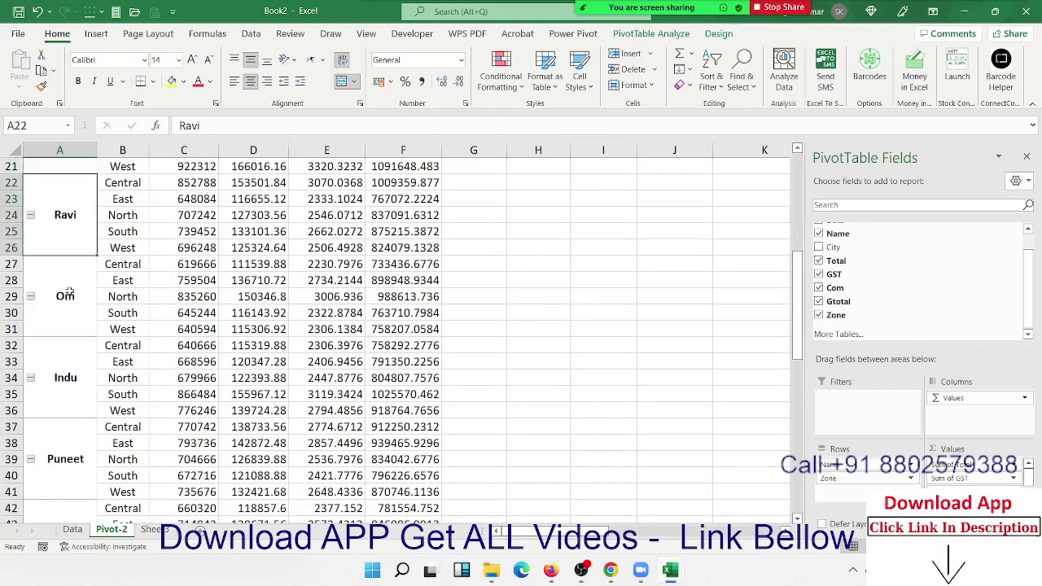
{"action": "left_click", "coordinate": [72, 291]}
{"action": "left_click", "coordinate": [78, 401]}
{"action": "left_click", "coordinate": [78, 443]}
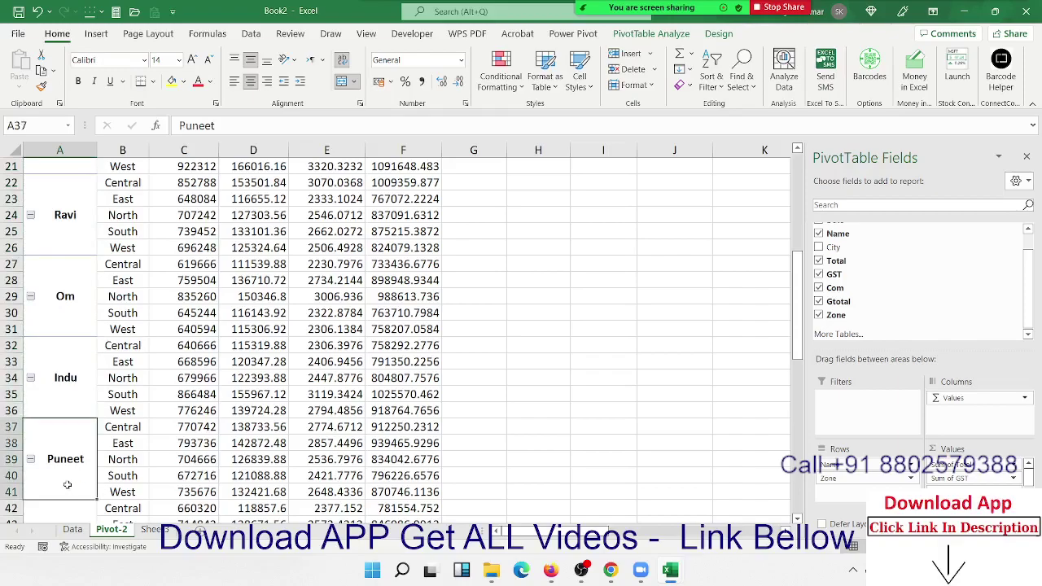
{"action": "scroll", "coordinate": [69, 485], "scroll_direction": "down", "scroll_amount": 3}
{"action": "left_click", "coordinate": [74, 477]}
{"action": "scroll", "coordinate": [74, 480], "scroll_direction": "down", "scroll_amount": 3}
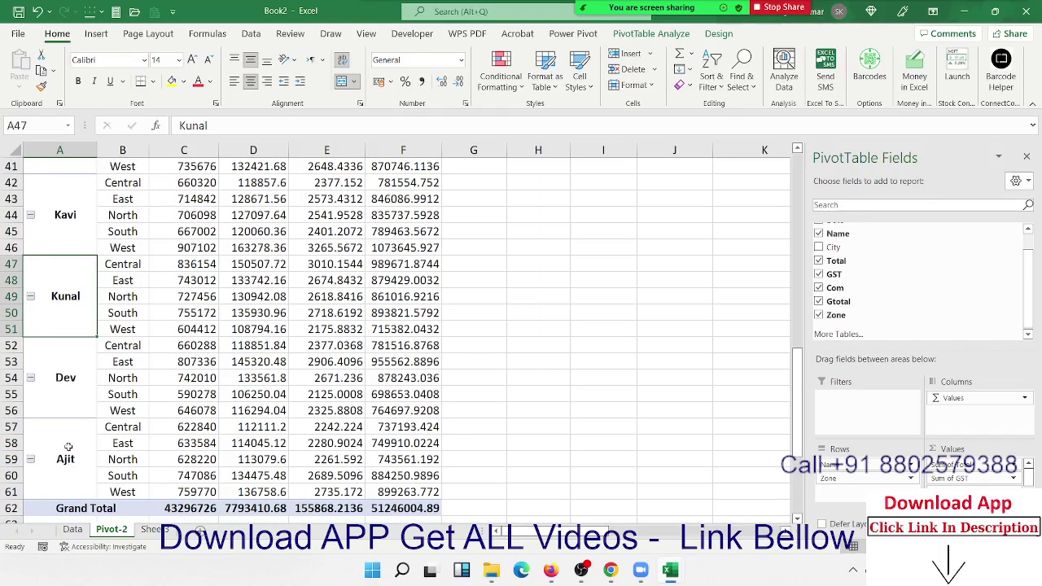
{"action": "left_click", "coordinate": [70, 449]}
{"action": "left_click", "coordinate": [76, 366]}
{"action": "scroll", "coordinate": [136, 414], "scroll_direction": "up", "scroll_amount": 10}
{"action": "scroll", "coordinate": [163, 408], "scroll_direction": "up", "scroll_amount": 4}
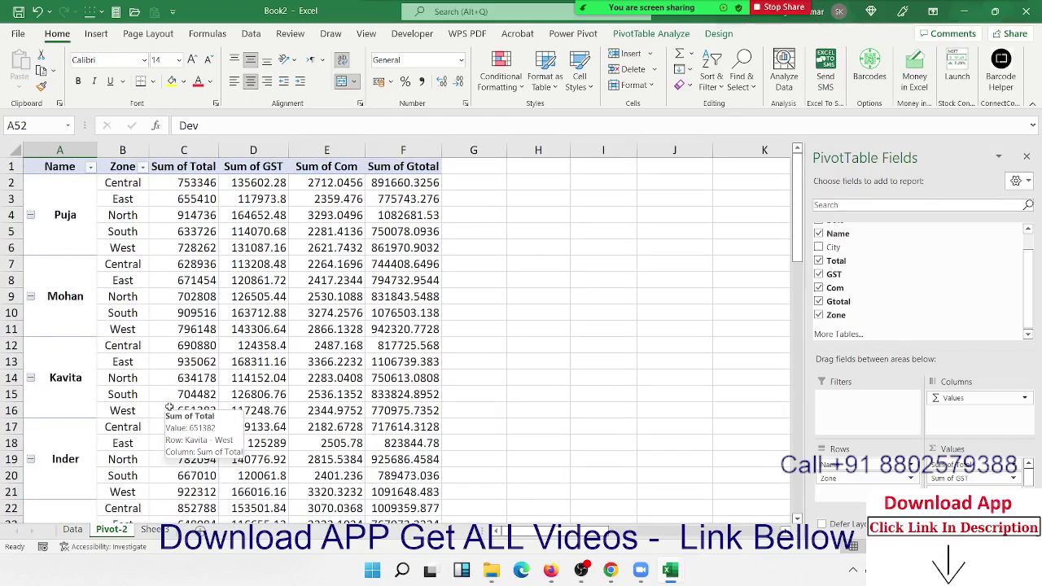
{"action": "left_click", "coordinate": [87, 244]}
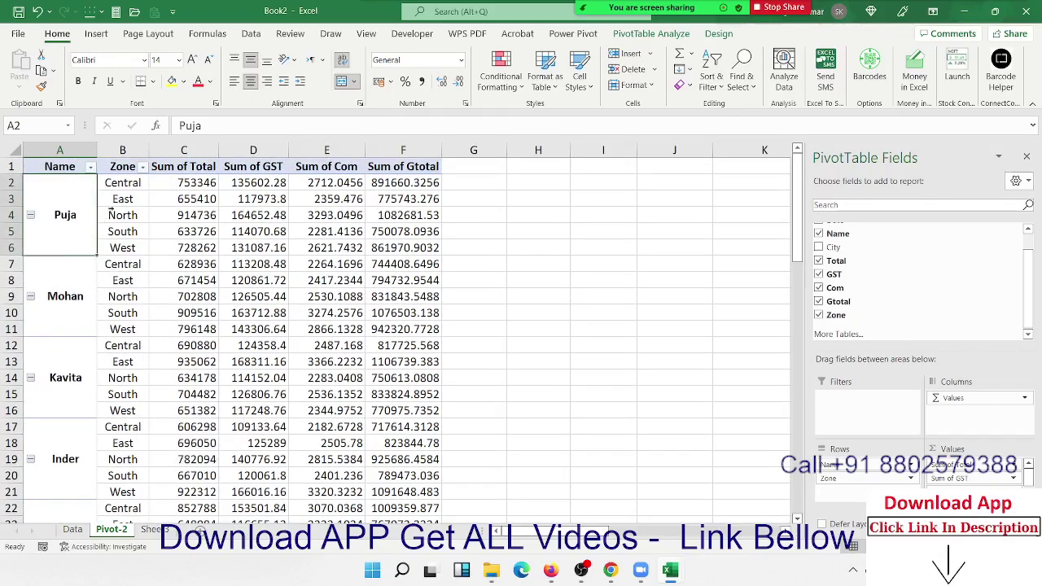
{"action": "left_click", "coordinate": [122, 194]}
{"action": "left_click", "coordinate": [123, 185]}
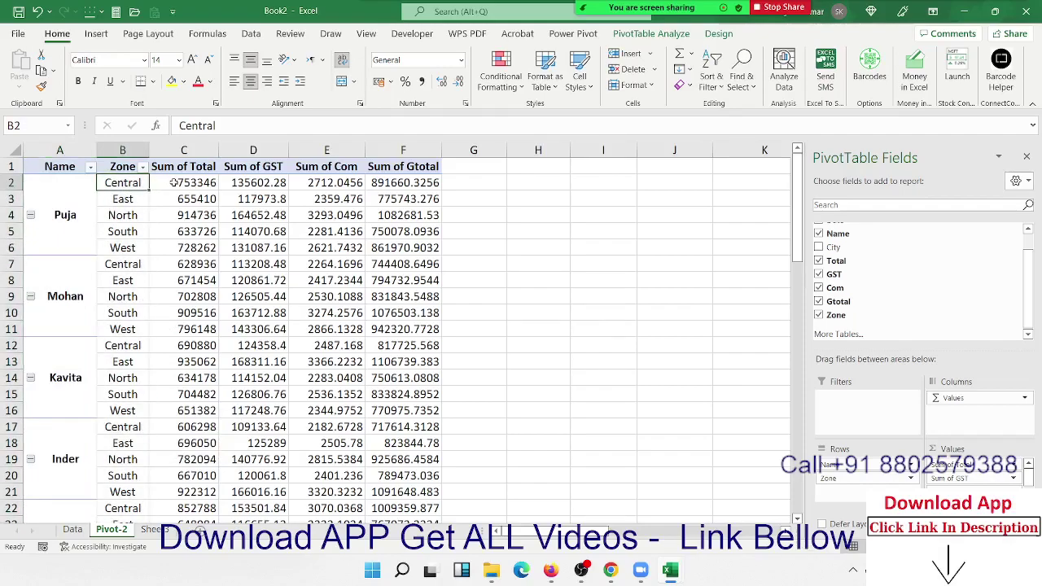
{"action": "key", "text": "Right"}
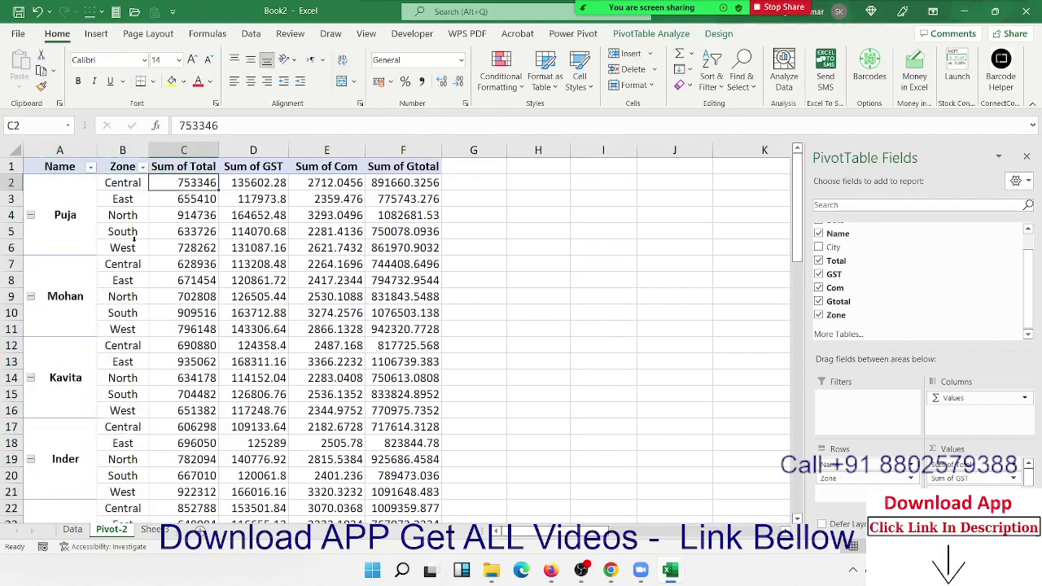
{"action": "left_click", "coordinate": [79, 530]}
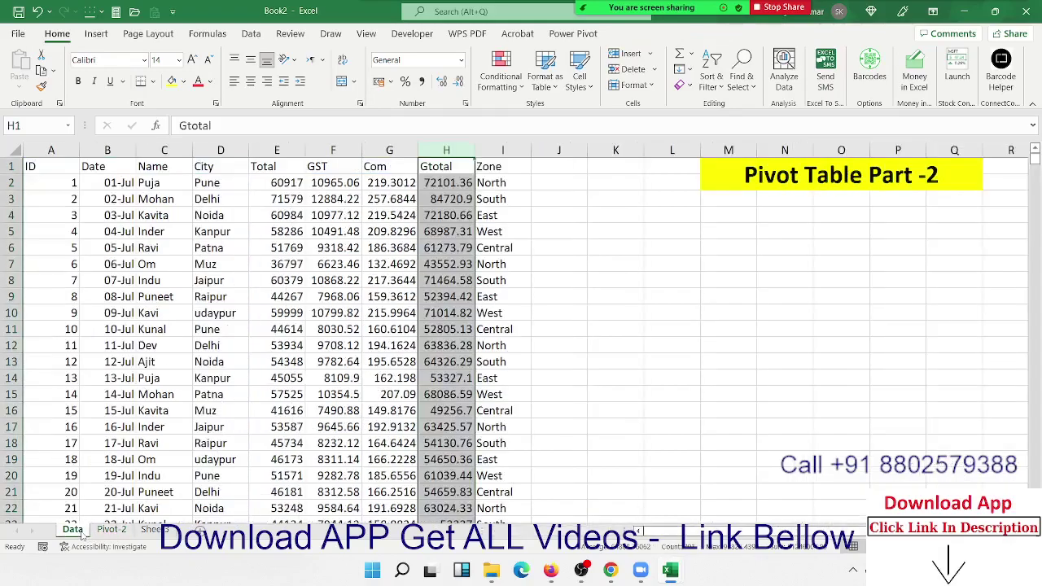
{"action": "left_click", "coordinate": [122, 529]}
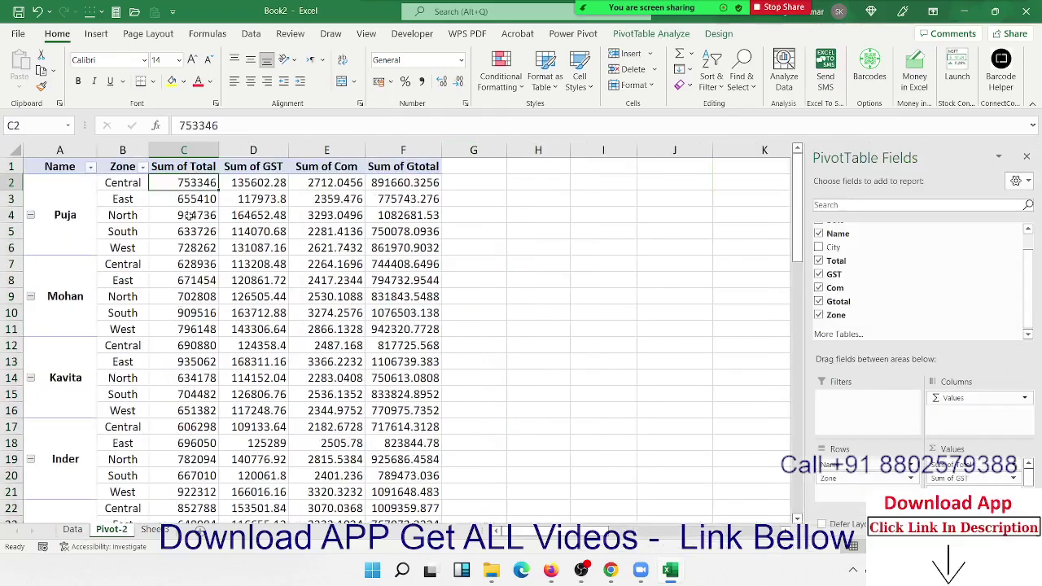
Step: Drill into Puja's Central total for its 14 records, autofit the Date column, and return to Pivot-2
{"action": "double_click", "coordinate": [188, 183]}
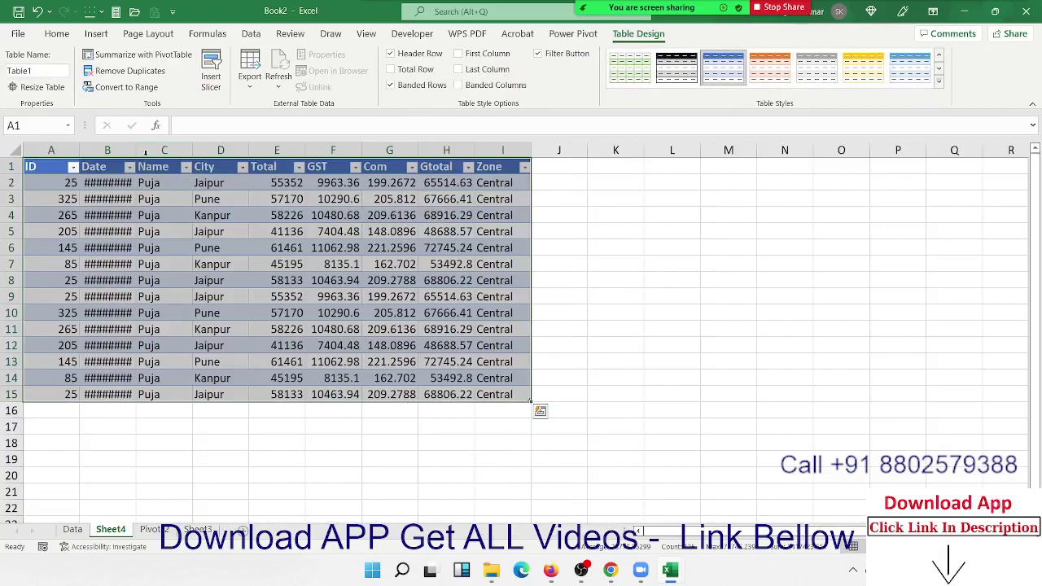
{"action": "double_click", "coordinate": [135, 150]}
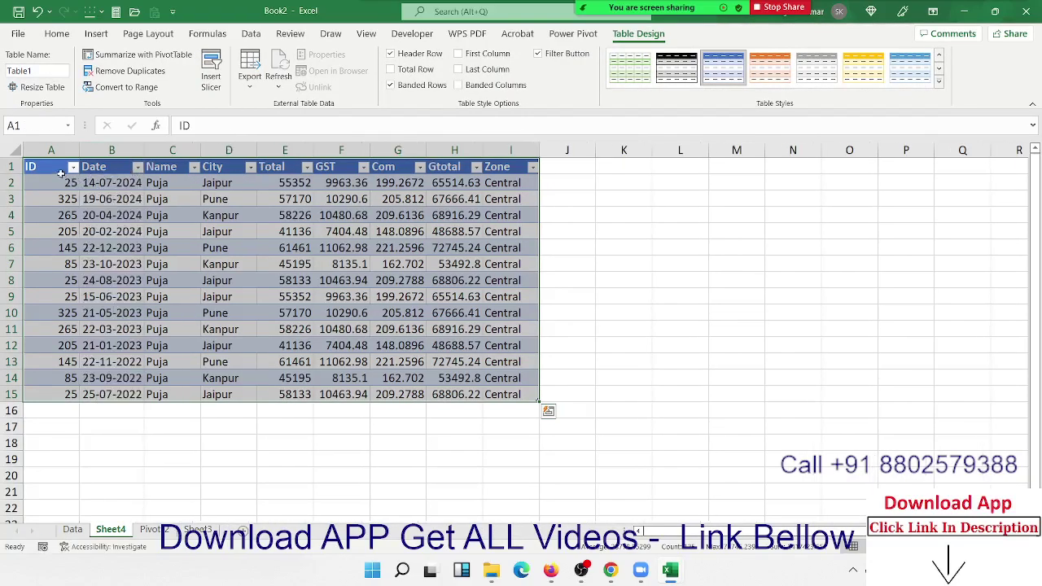
{"action": "mouse_move", "coordinate": [57, 169]}
{"action": "left_mouse_down"}
{"action": "mouse_move", "coordinate": [491, 412]}
{"action": "mouse_move", "coordinate": [505, 394]}
{"action": "left_mouse_up"}
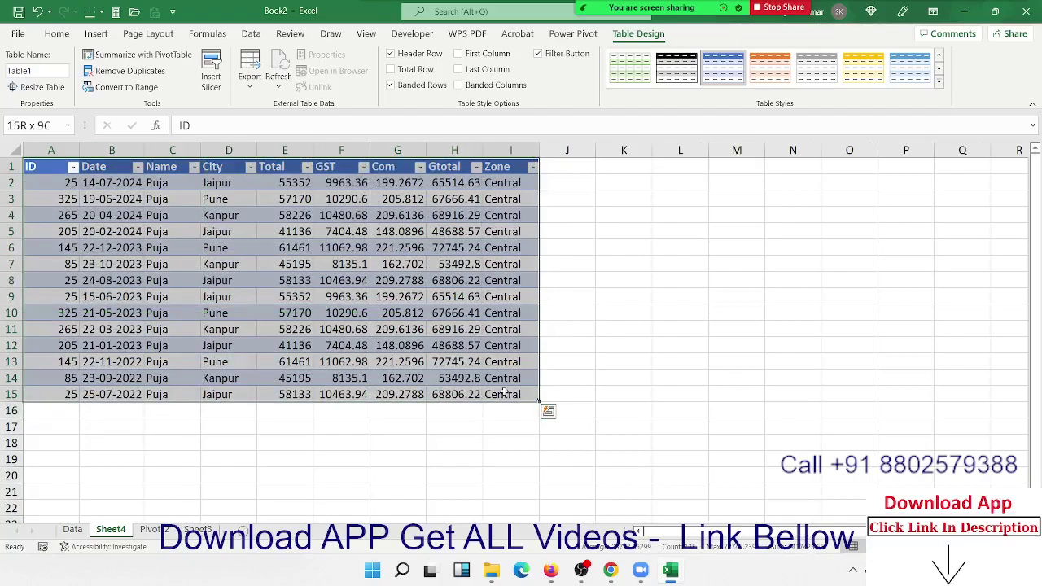
{"action": "left_click", "coordinate": [156, 529]}
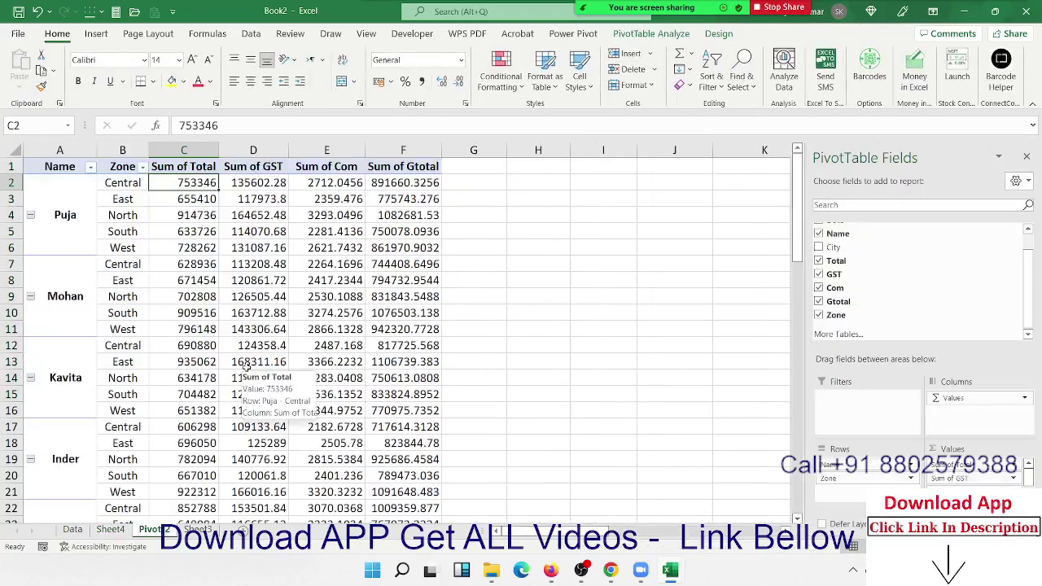
Step: Untick 'Enable show details' on the Data tab of PivotTable Options
{"action": "right_click", "coordinate": [240, 298]}
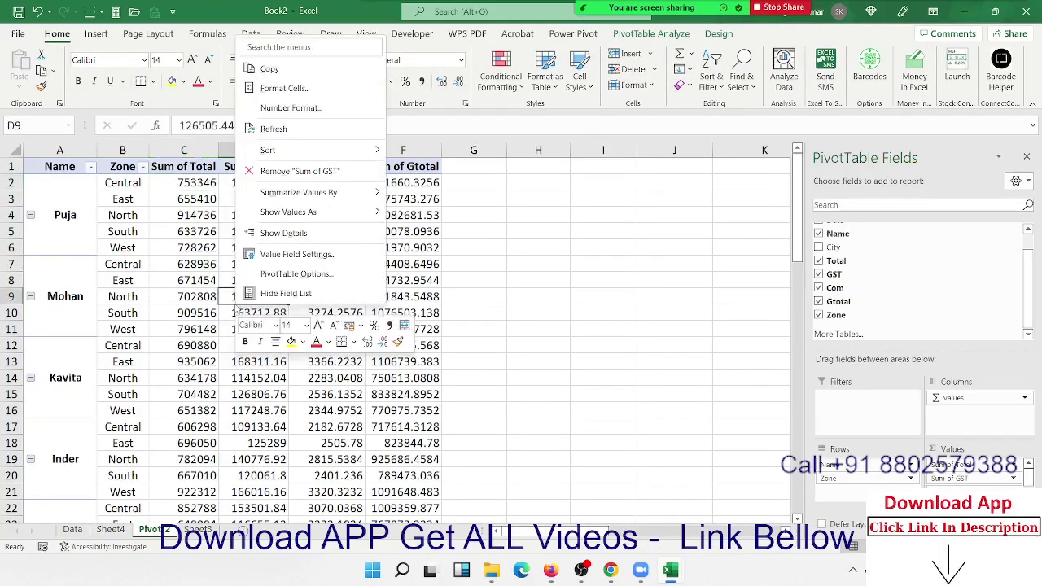
{"action": "left_click", "coordinate": [259, 277]}
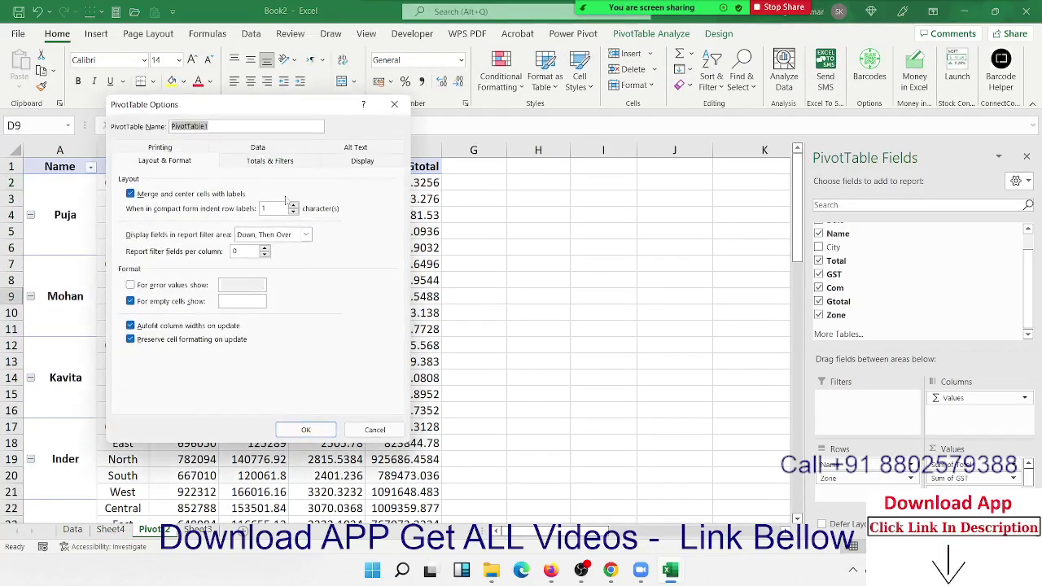
{"action": "left_click", "coordinate": [288, 151]}
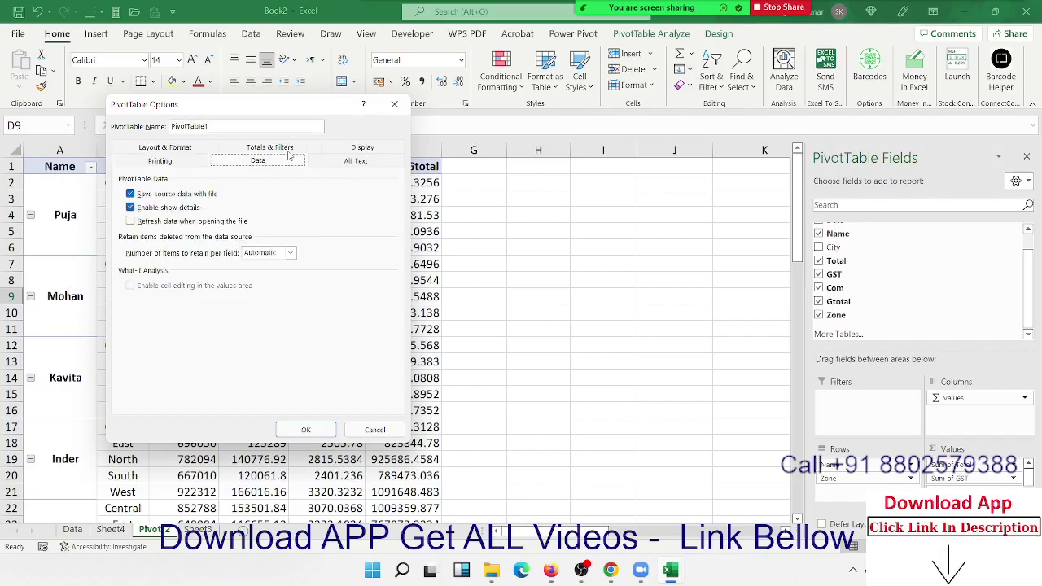
{"action": "double_click", "coordinate": [178, 214]}
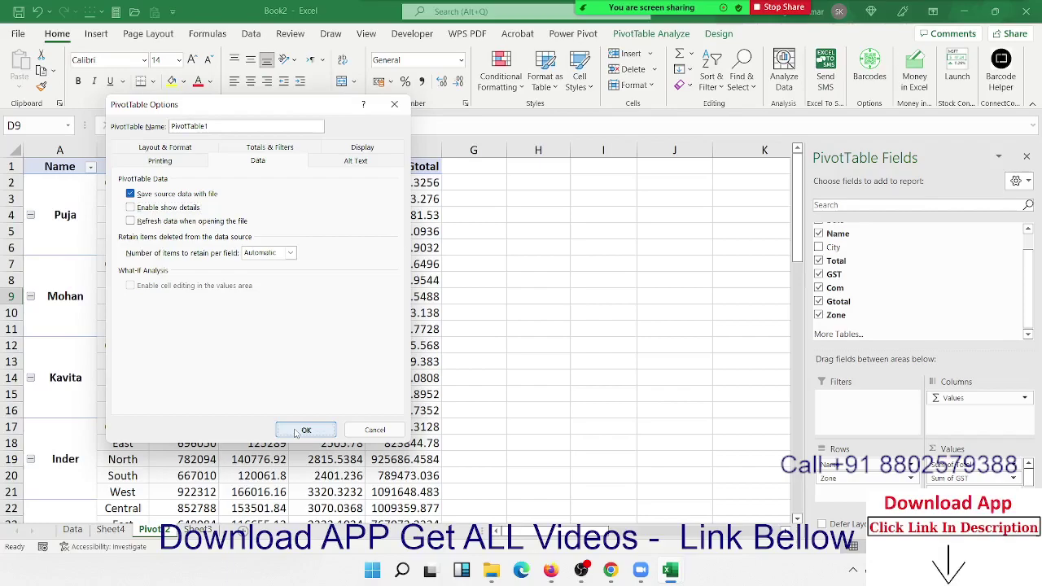
{"action": "left_click", "coordinate": [296, 432]}
Step: Confirm values no longer drill down, then check the merged Puja, Mohan, Kavita and Inder labels and totals
{"action": "double_click", "coordinate": [274, 280]}
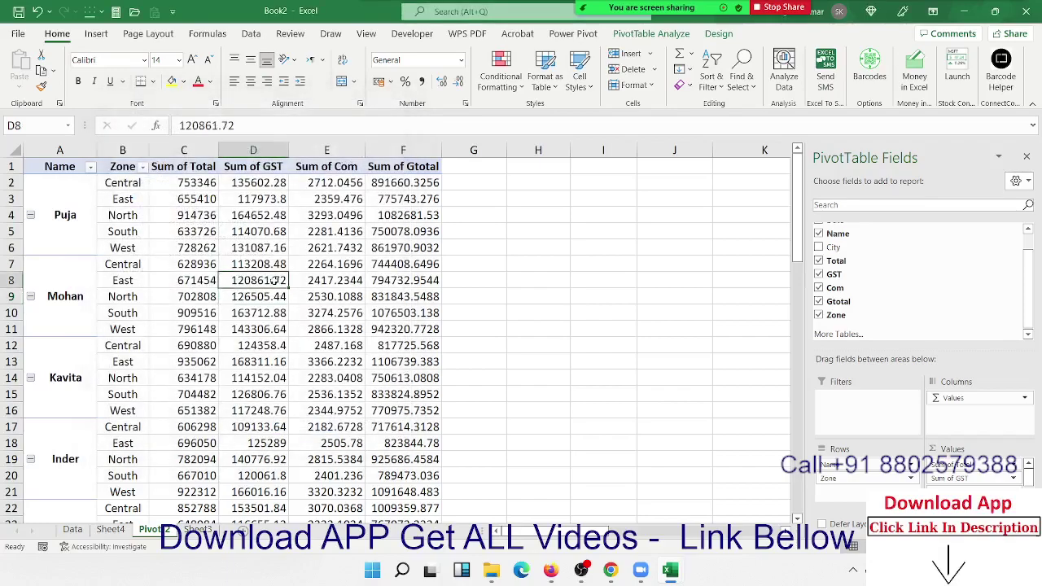
{"action": "left_click", "coordinate": [524, 320]}
{"action": "left_click", "coordinate": [230, 229]}
{"action": "mouse_move", "coordinate": [253, 231]}
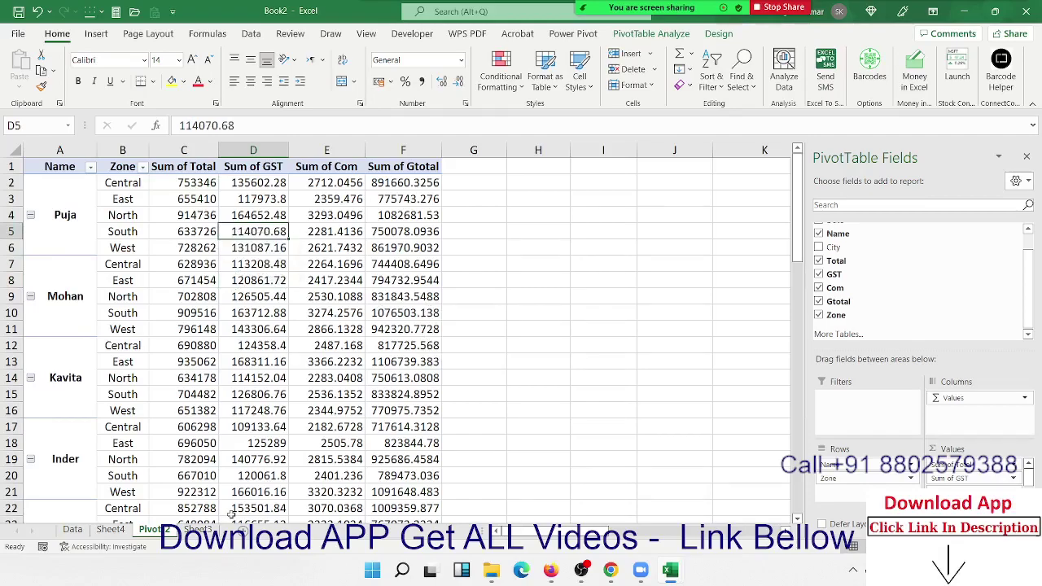
{"action": "left_click", "coordinate": [110, 248]}
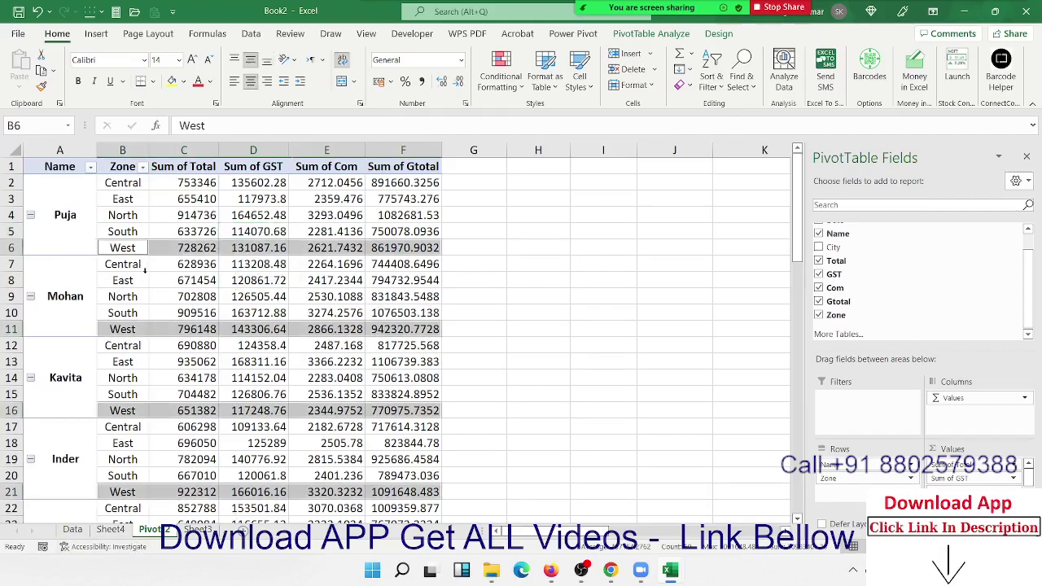
{"action": "left_click", "coordinate": [82, 210]}
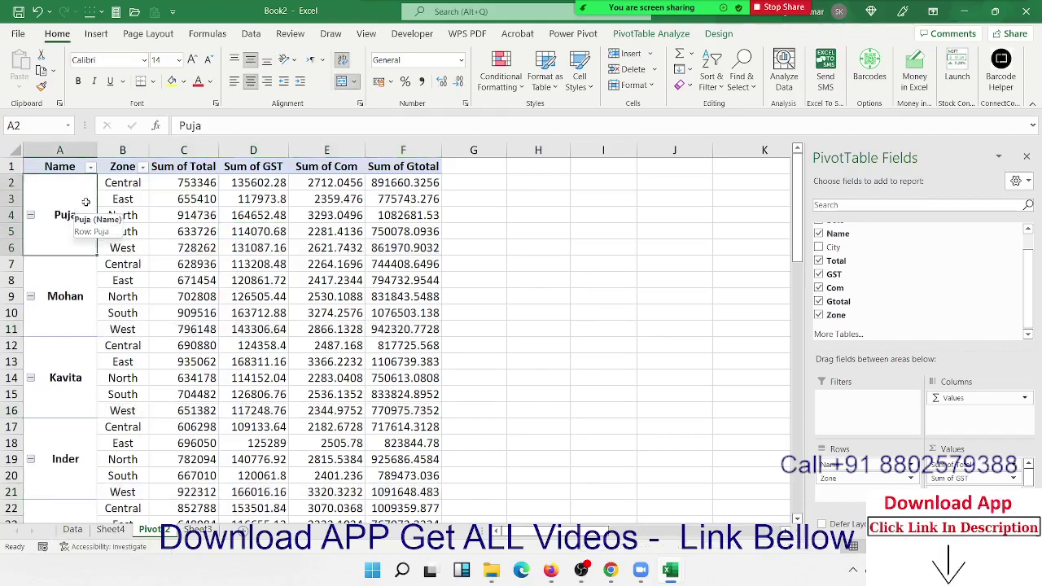
{"action": "left_click", "coordinate": [123, 168]}
{"action": "left_click", "coordinate": [90, 217]}
{"action": "left_click", "coordinate": [82, 287]}
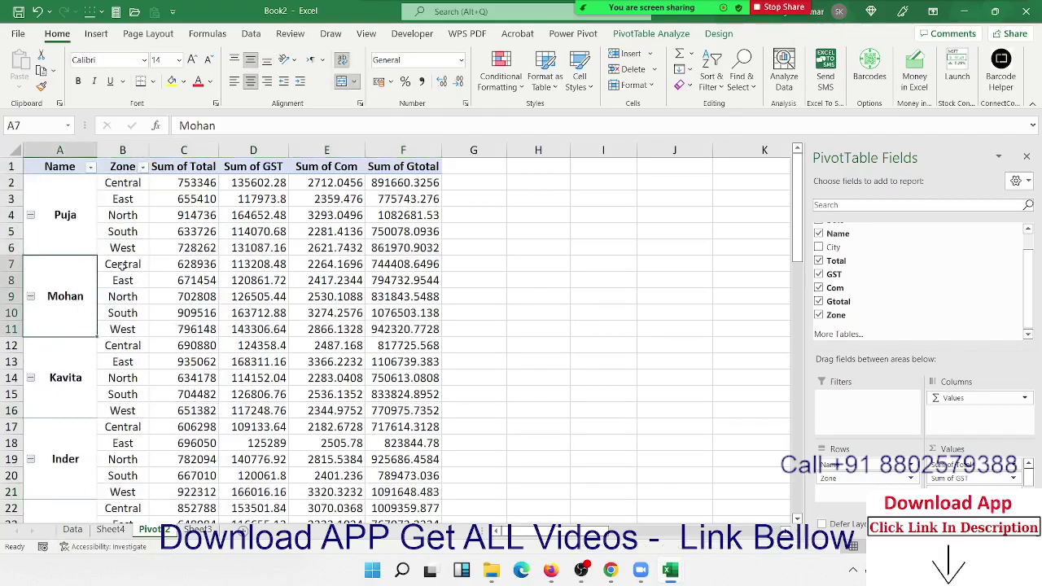
{"action": "left_click", "coordinate": [122, 266]}
{"action": "left_click", "coordinate": [174, 316]}
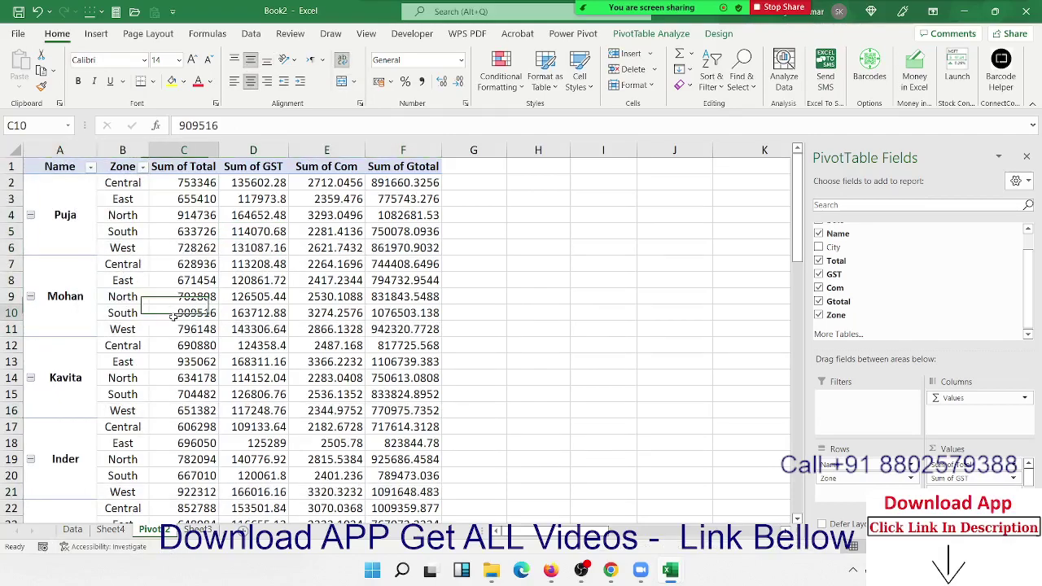
{"action": "left_click", "coordinate": [86, 385]}
{"action": "left_click", "coordinate": [88, 461]}
{"action": "left_click", "coordinate": [149, 444]}
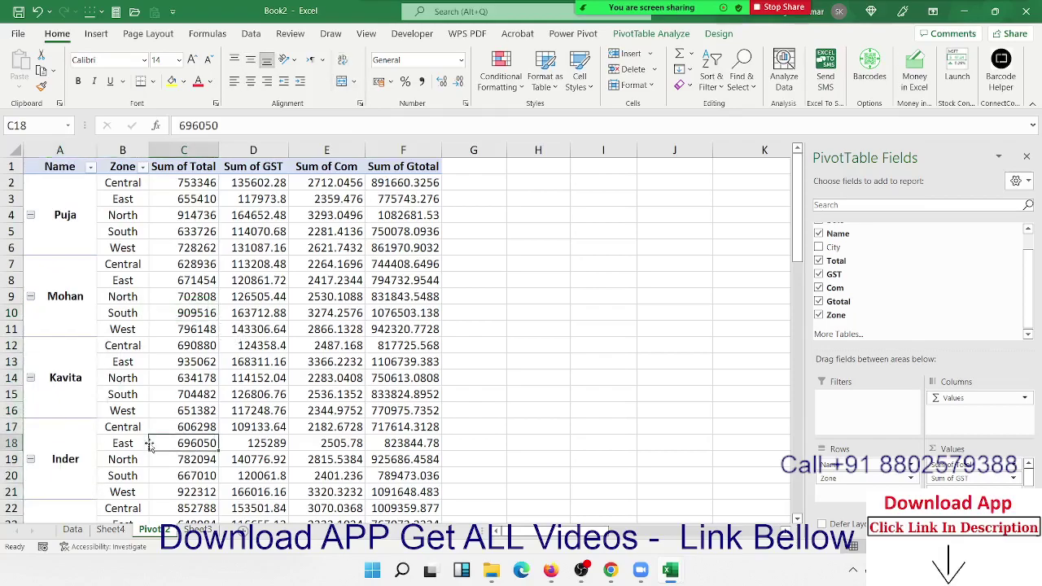
Step: Review the source range A1:I11 on the Data sheet, then go to the empty Sheet3
{"action": "left_click", "coordinate": [72, 529]}
{"action": "left_click", "coordinate": [107, 183]}
{"action": "left_click", "coordinate": [51, 166]}
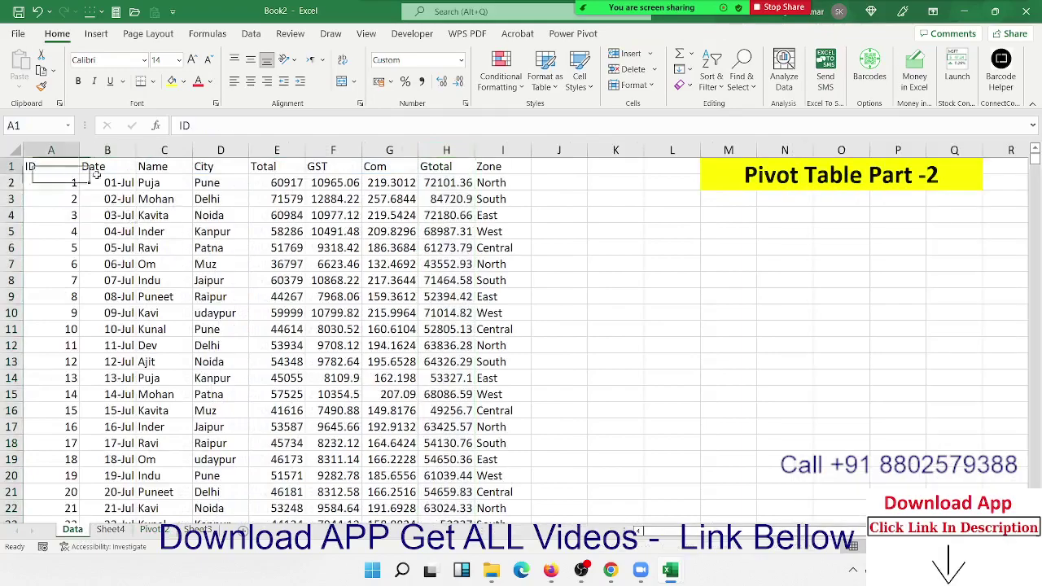
{"action": "left_click_drag", "start_coordinate": [50, 166], "coordinate": [428, 345]}
{"action": "left_click", "coordinate": [154, 529]}
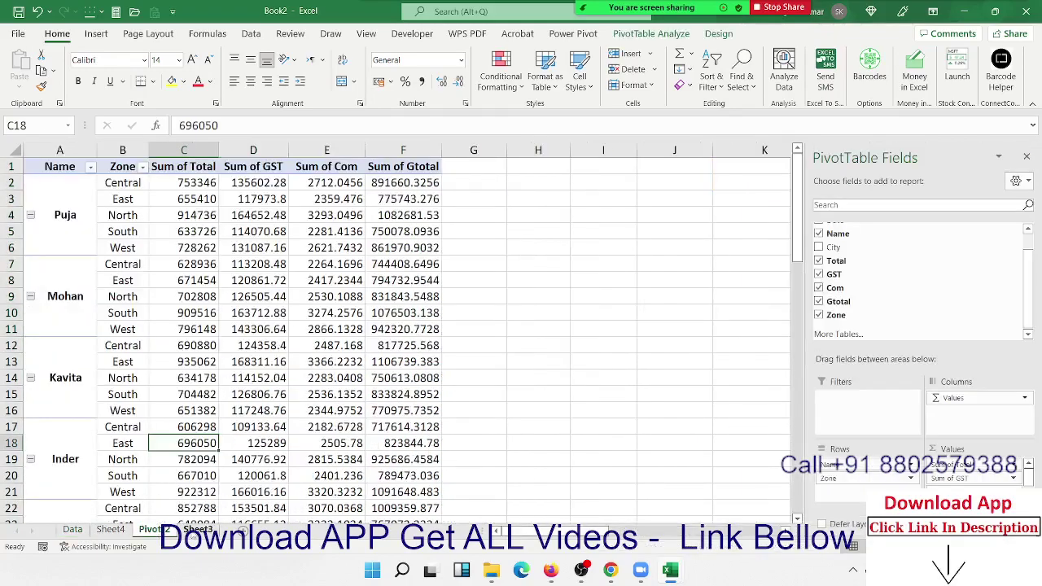
{"action": "left_click", "coordinate": [197, 529]}
Step: Finish renaming the new sheet tab, then look over the dates on the Data sheet
{"action": "type", "text": "Ex 1"}
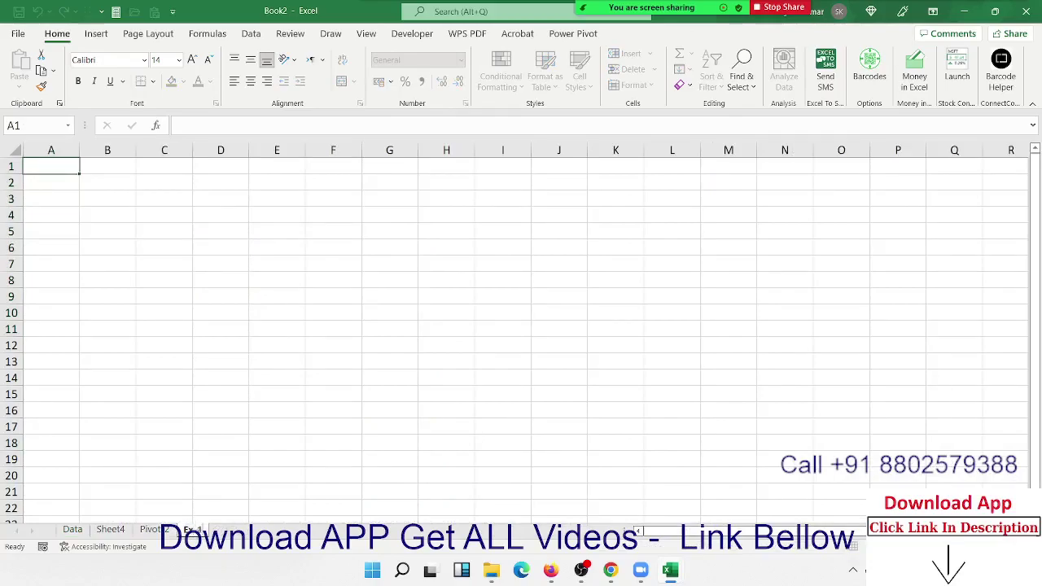
{"action": "left_click", "coordinate": [244, 330]}
{"action": "left_click", "coordinate": [77, 530]}
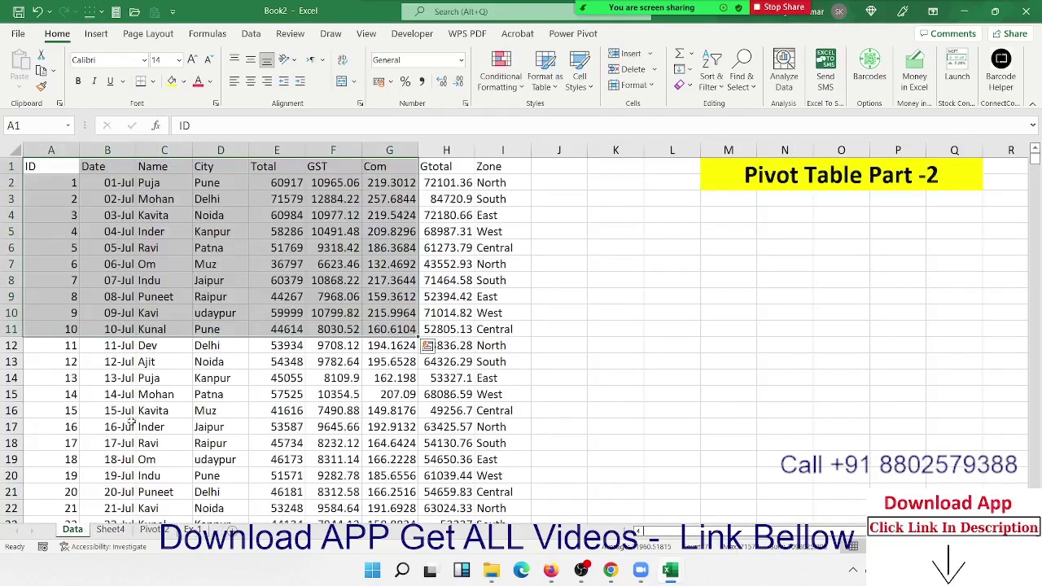
{"action": "left_click", "coordinate": [130, 232]}
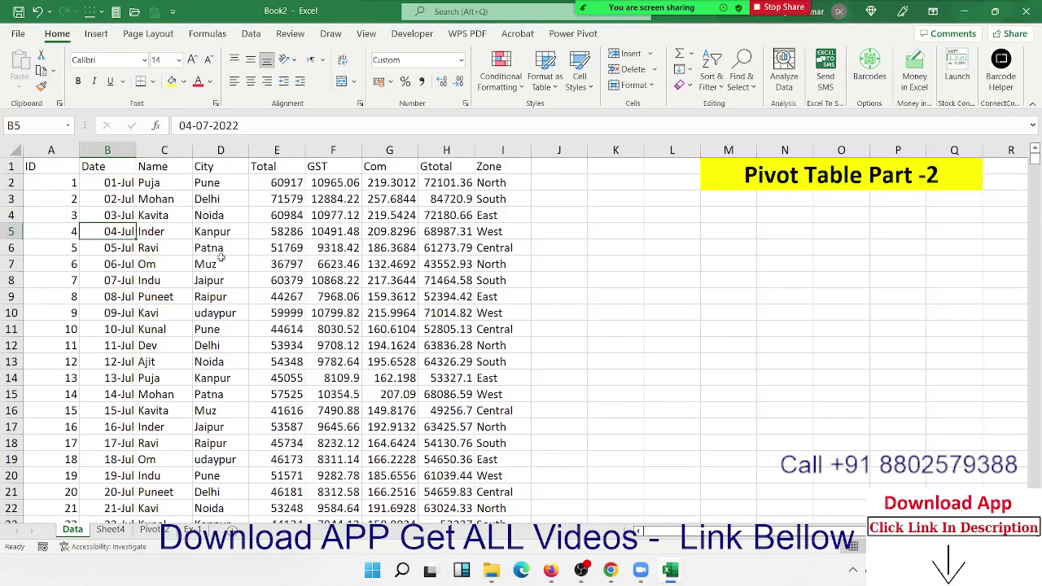
{"action": "scroll", "coordinate": [142, 321], "scroll_direction": "down", "scroll_amount": 17}
{"action": "scroll", "coordinate": [140, 328], "scroll_direction": "down", "scroll_amount": 13}
{"action": "scroll", "coordinate": [140, 328], "scroll_direction": "down", "scroll_amount": 17}
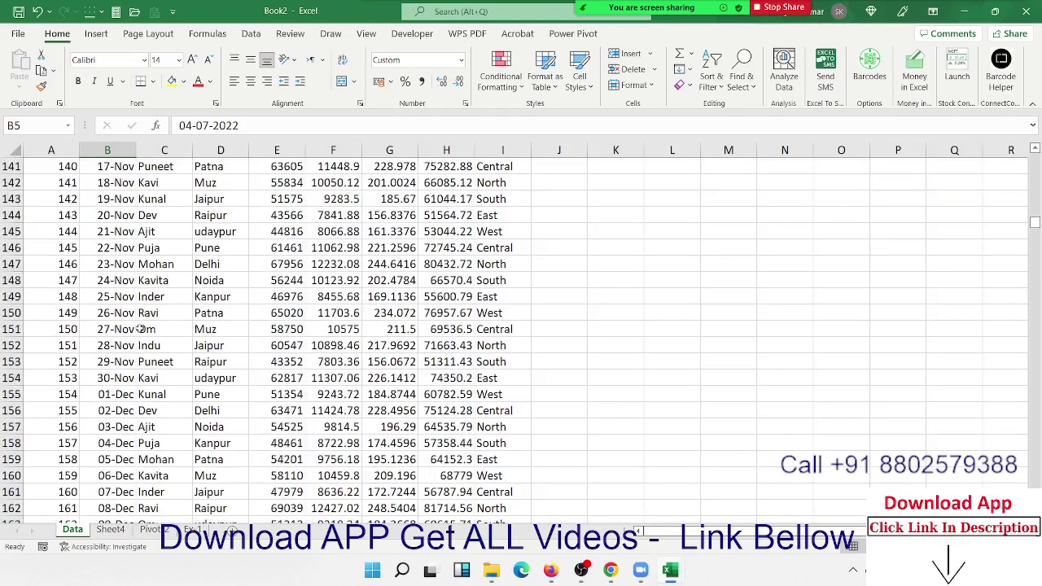
{"action": "scroll", "coordinate": [140, 327], "scroll_direction": "down", "scroll_amount": 13}
{"action": "scroll", "coordinate": [140, 329], "scroll_direction": "down", "scroll_amount": 20}
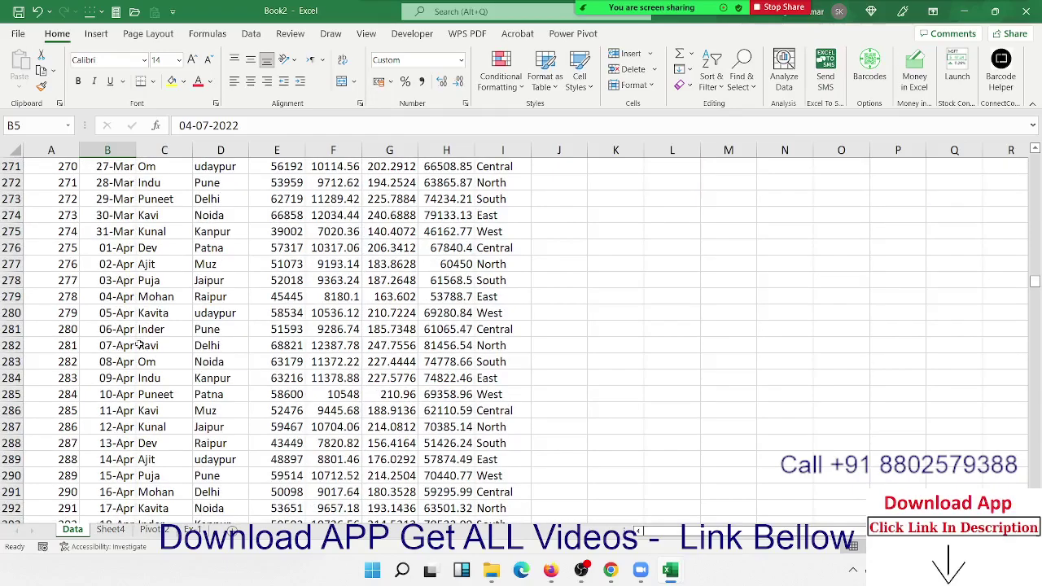
{"action": "scroll", "coordinate": [140, 345], "scroll_direction": "up", "scroll_amount": 17}
{"action": "scroll", "coordinate": [140, 345], "scroll_direction": "up", "scroll_amount": 13}
{"action": "scroll", "coordinate": [140, 345], "scroll_direction": "up", "scroll_amount": 20}
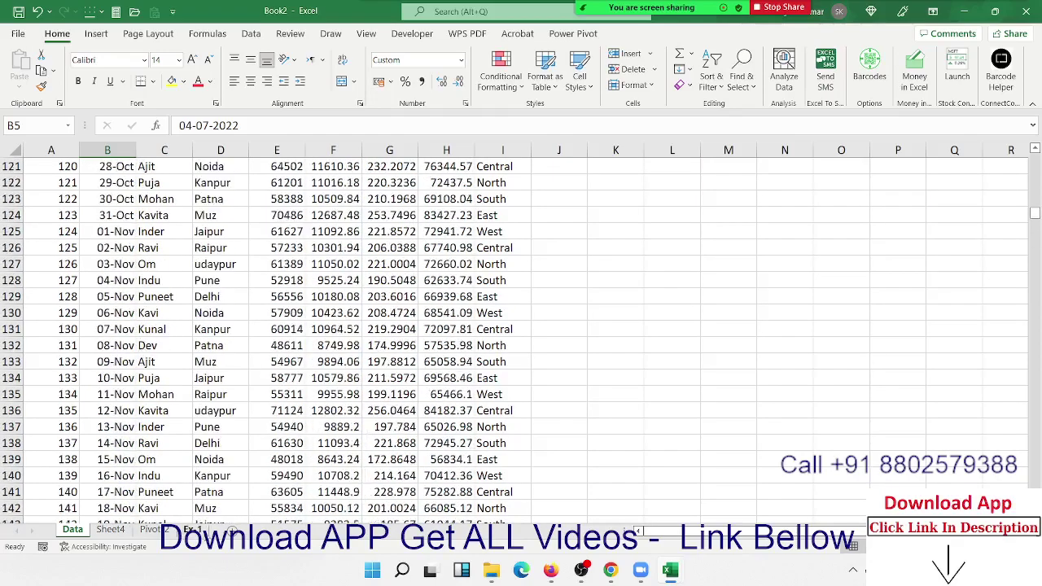
Step: Enter the heading 'Make Sales Compiring Report' in cell B2 of the new sheet
{"action": "left_click", "coordinate": [193, 530]}
{"action": "left_click", "coordinate": [163, 187]}
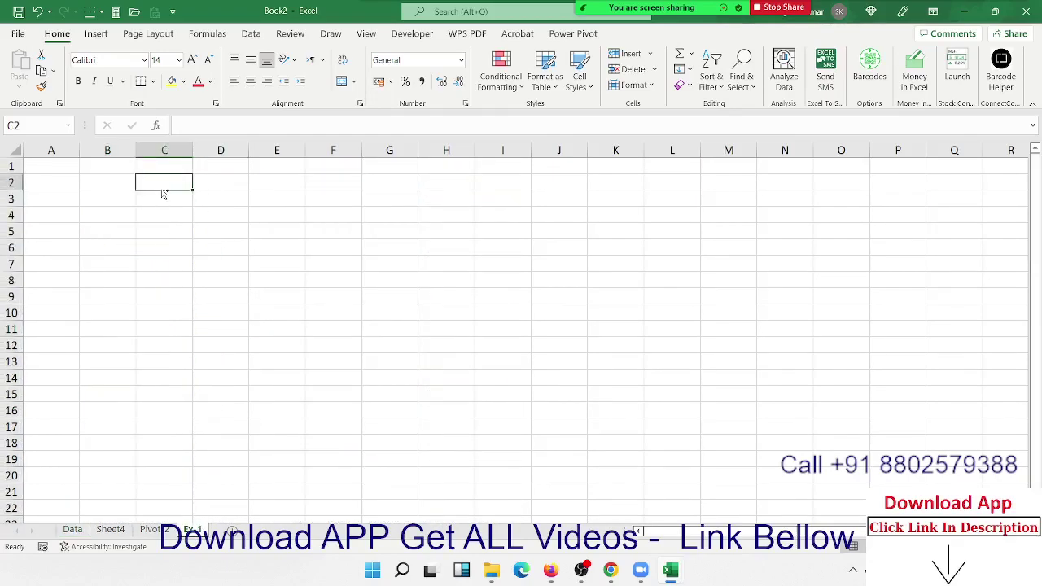
{"action": "scroll", "coordinate": [163, 189], "scroll_direction": "up", "scroll_amount": 4, "text": "ctrl"}
{"action": "left_click", "coordinate": [154, 188]}
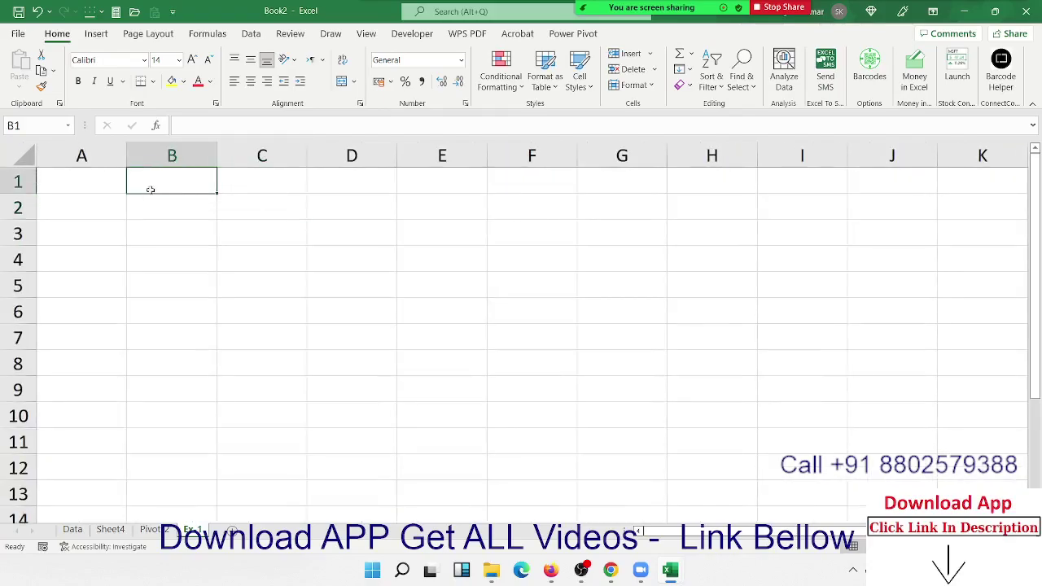
{"action": "left_click", "coordinate": [142, 204]}
{"action": "type", "text": "Make "}
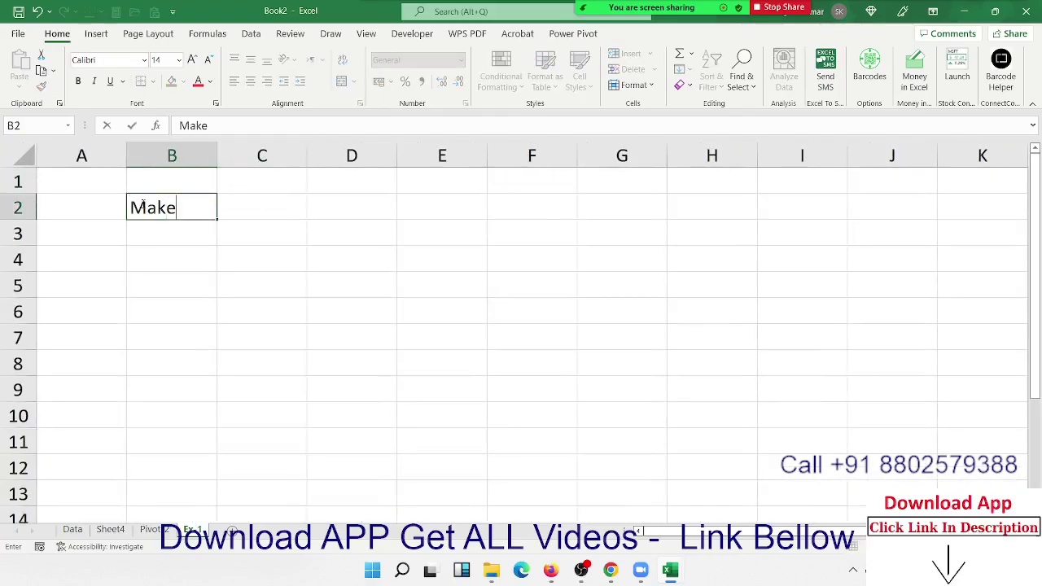
{"action": "type", "text": "Sales C"}
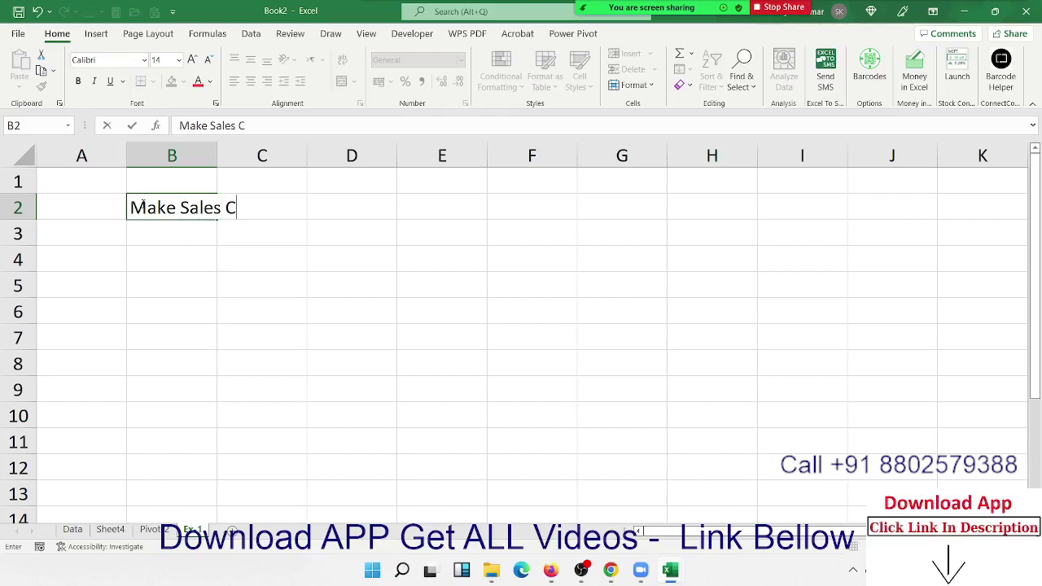
{"action": "type", "text": "omp"}
{"action": "type", "text": "iring"}
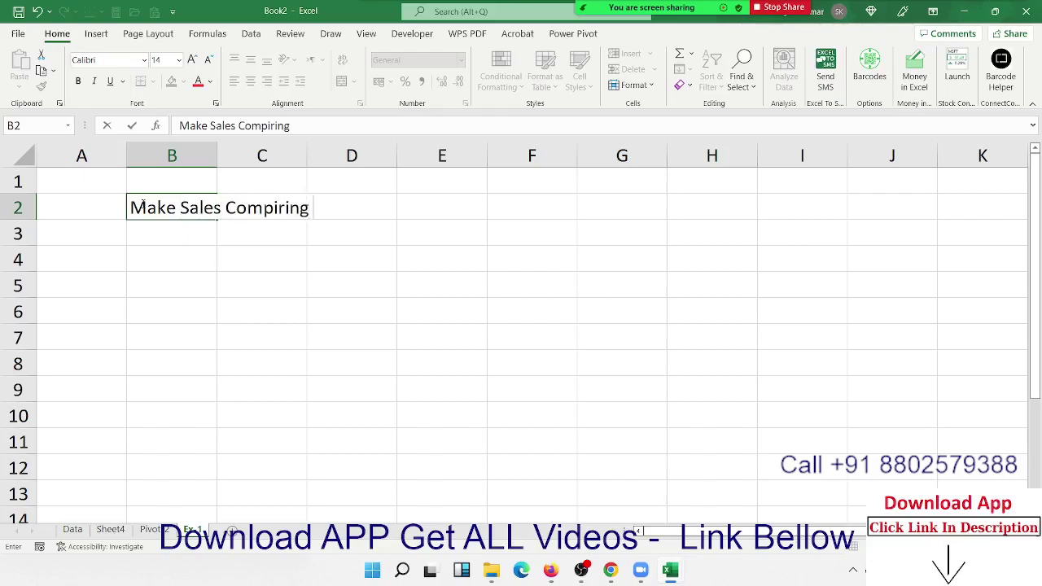
{"action": "type", "text": " Report"}
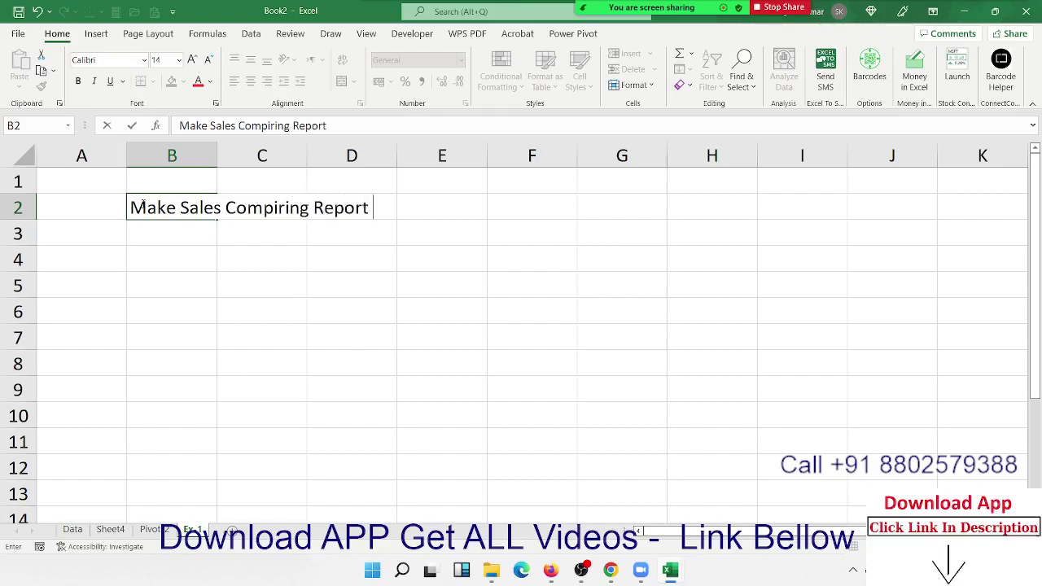
{"action": "key", "text": "Return"}
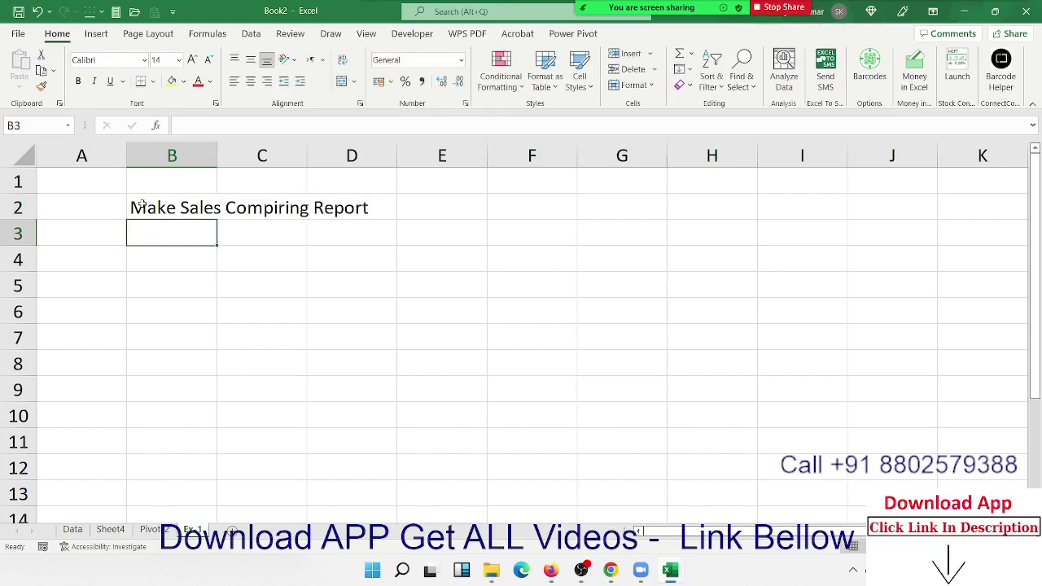
Step: Save the workbook as 'Pivot Table' in .xlsx format, expanding to the full save location options
{"action": "key", "text": "ctrl+s"}
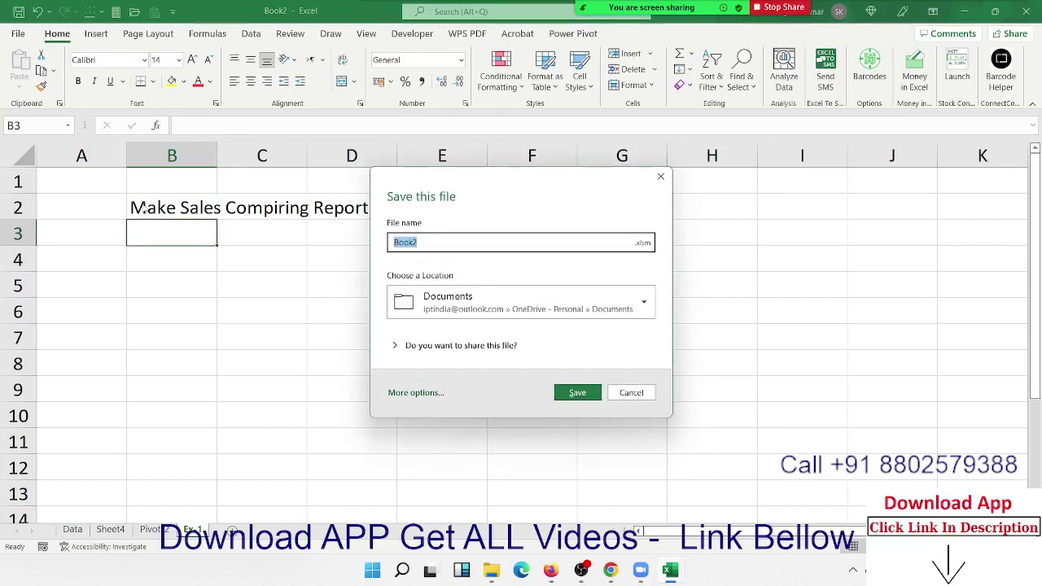
{"action": "type", "text": "Pivot Tab"}
{"action": "type", "text": "le -2"}
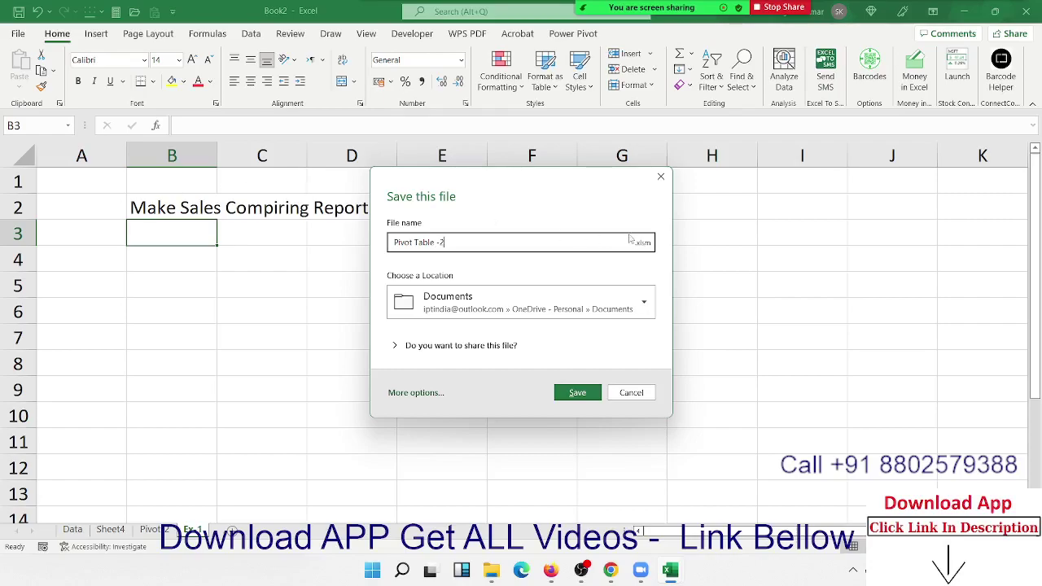
{"action": "left_click", "coordinate": [641, 241]}
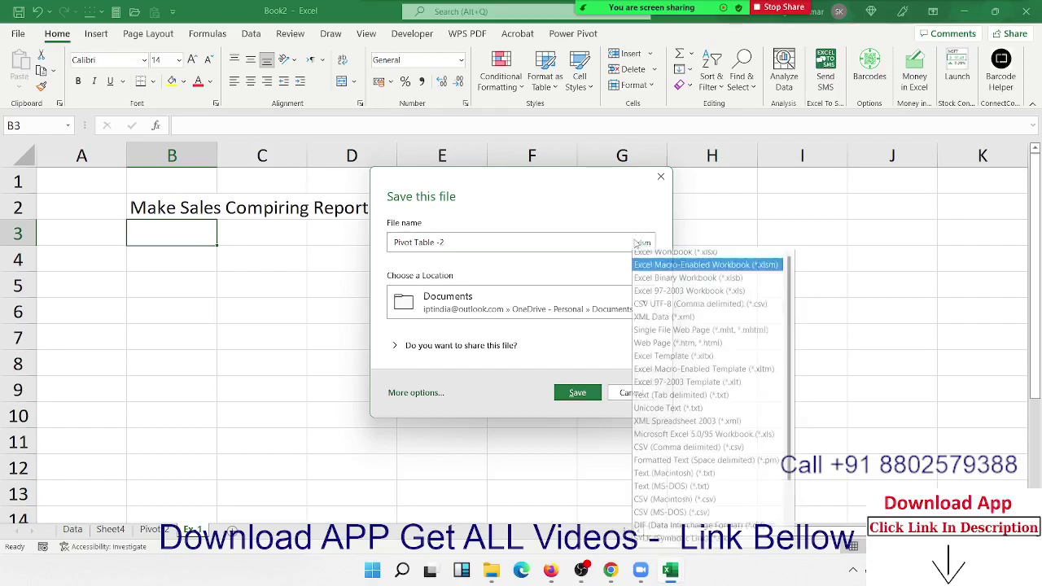
{"action": "left_click", "coordinate": [676, 259]}
{"action": "left_click", "coordinate": [454, 346]}
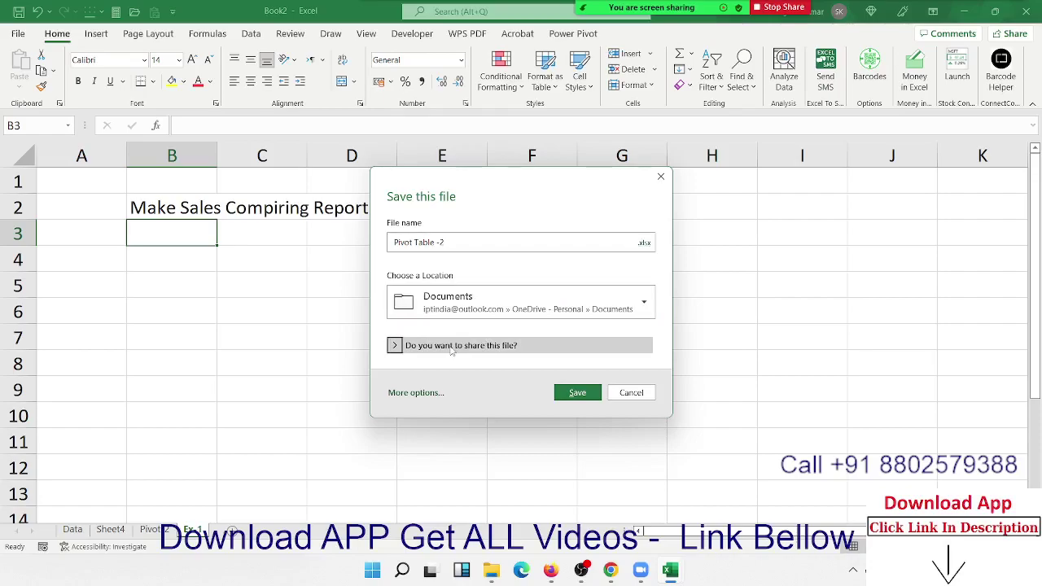
{"action": "left_click", "coordinate": [411, 430]}
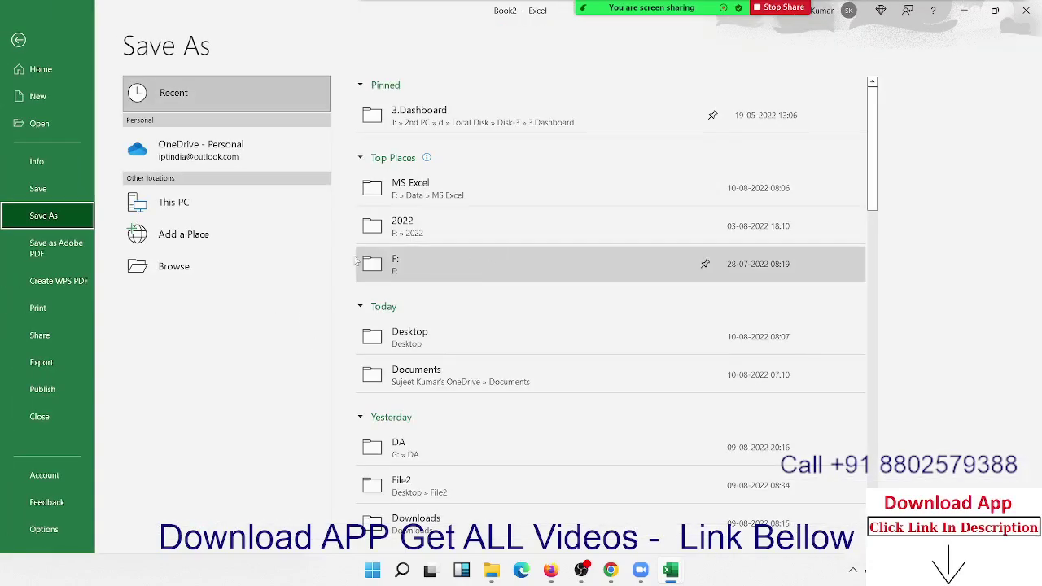
Step: Browse folders from File > Open, cancel, and return to the Save As page
{"action": "left_click", "coordinate": [63, 126]}
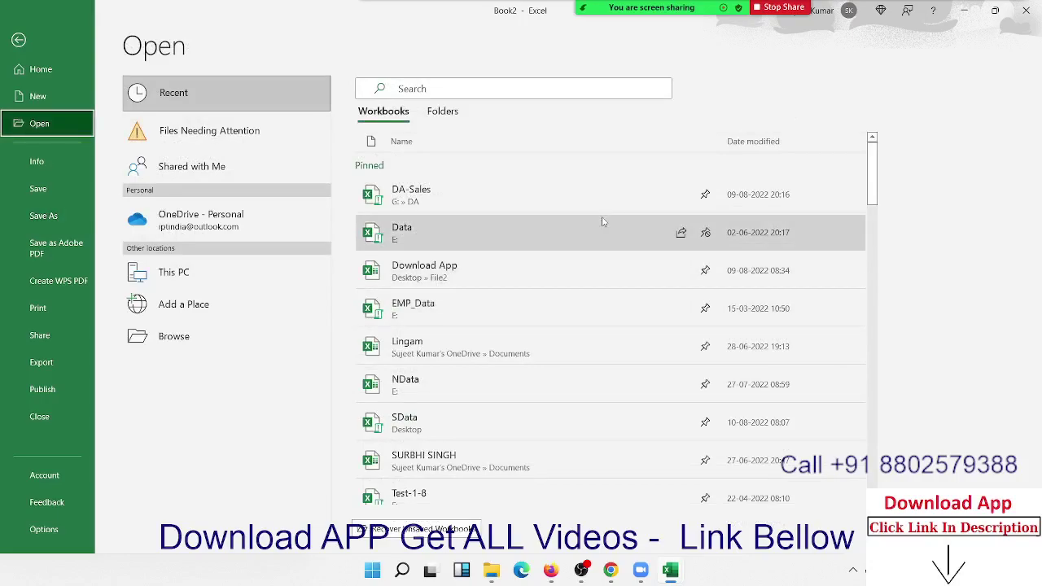
{"action": "left_click", "coordinate": [157, 337]}
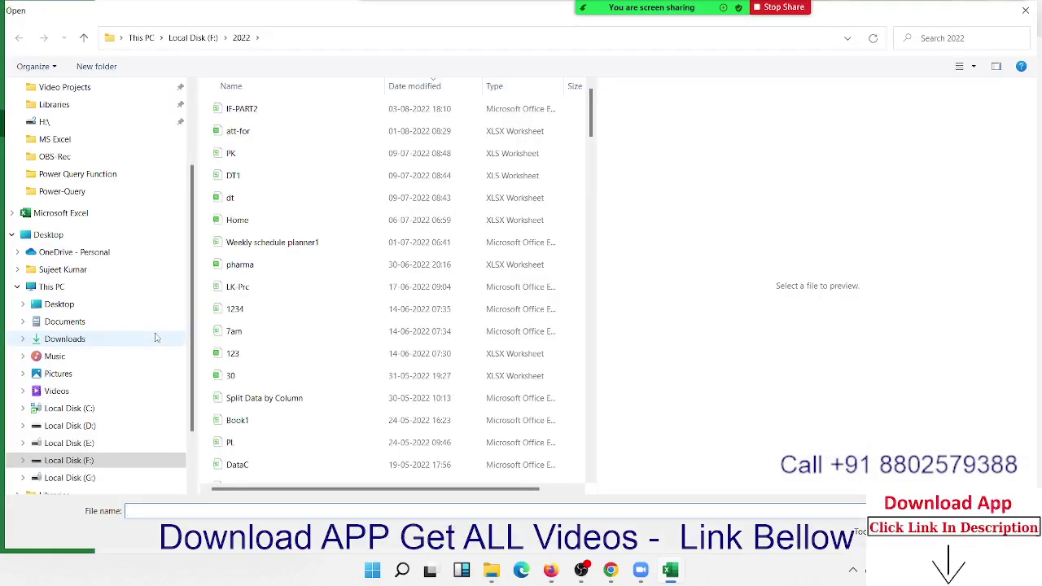
{"action": "key", "text": "Escape"}
{"action": "left_click", "coordinate": [66, 224]}
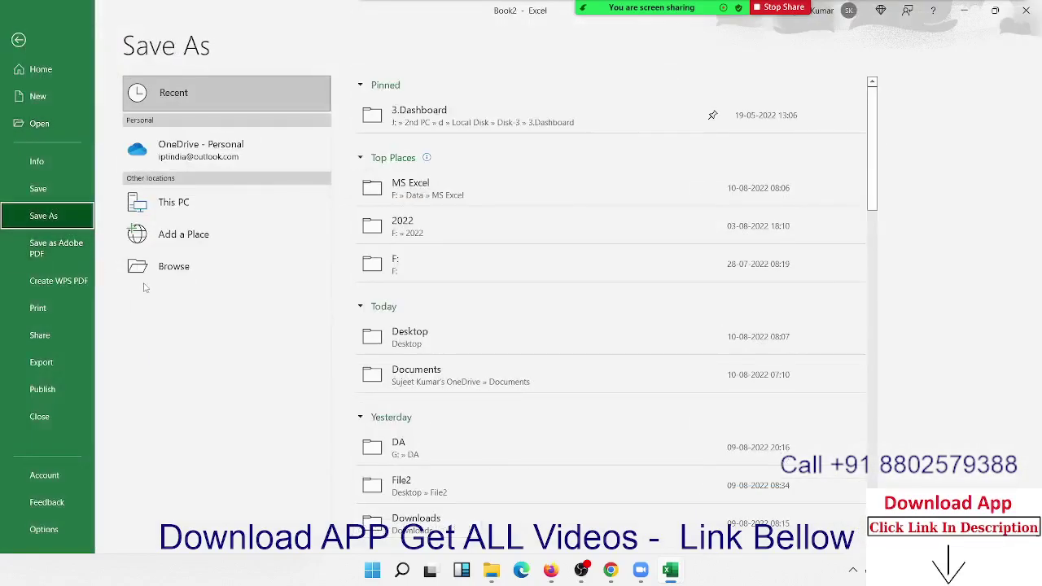